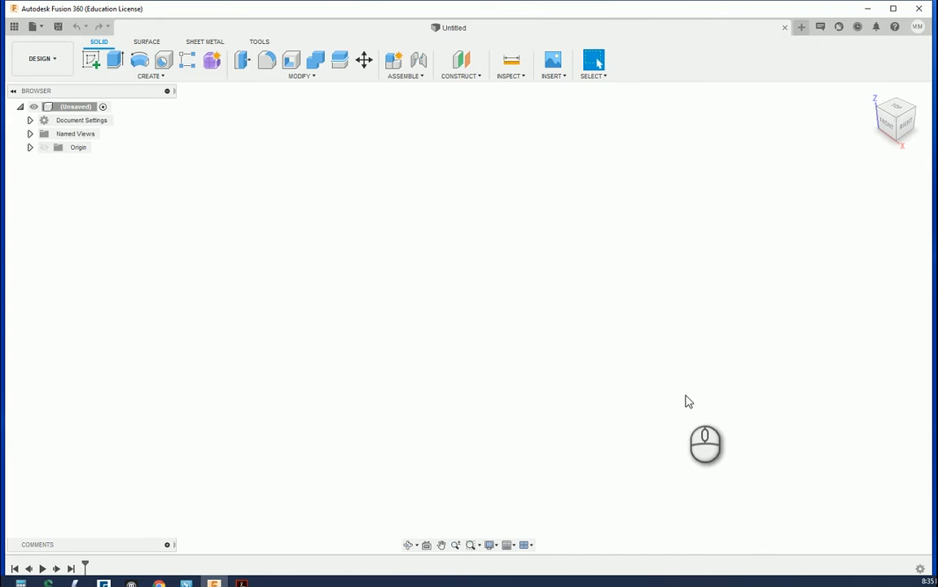
- Create a drawing template from scratch with ASME standard, inches and B (17in x 11in) sheet, placing a front assembly placeholder view in the sheet's upper area
left_click(44, 29)
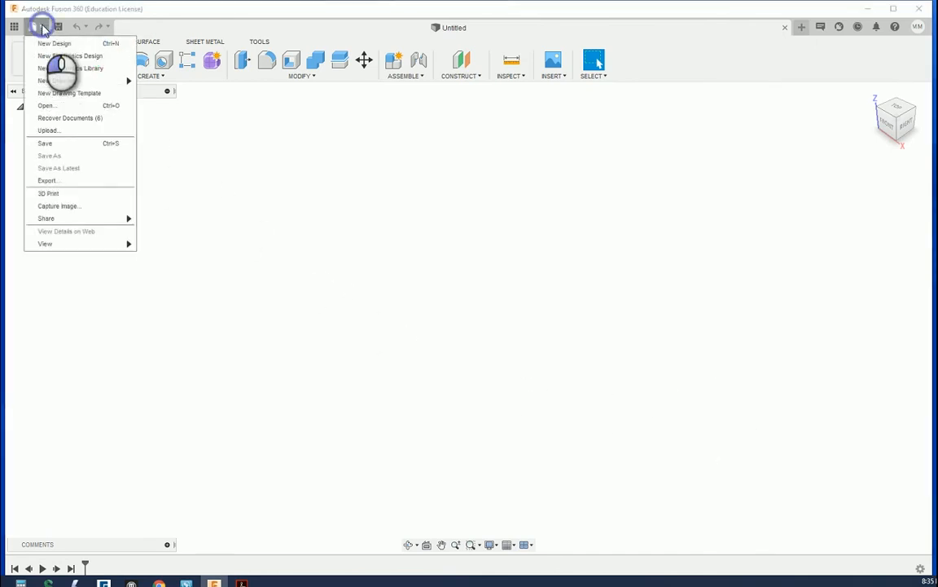
left_click(57, 92)
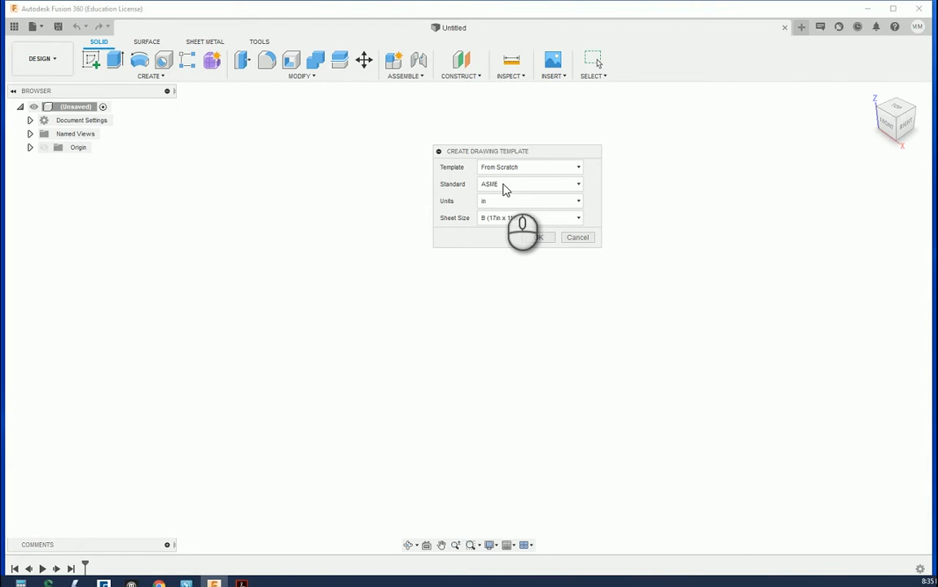
left_click(538, 238)
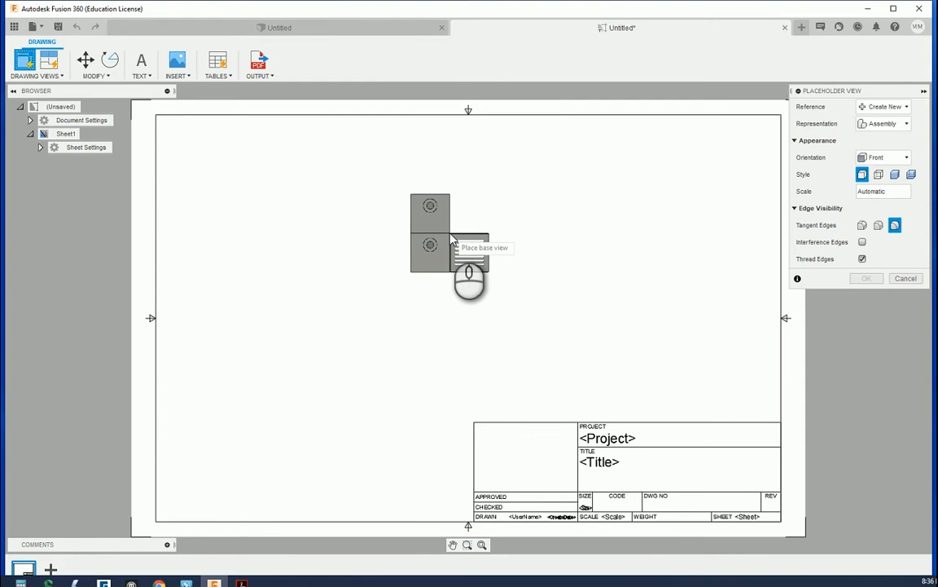
left_click(452, 237)
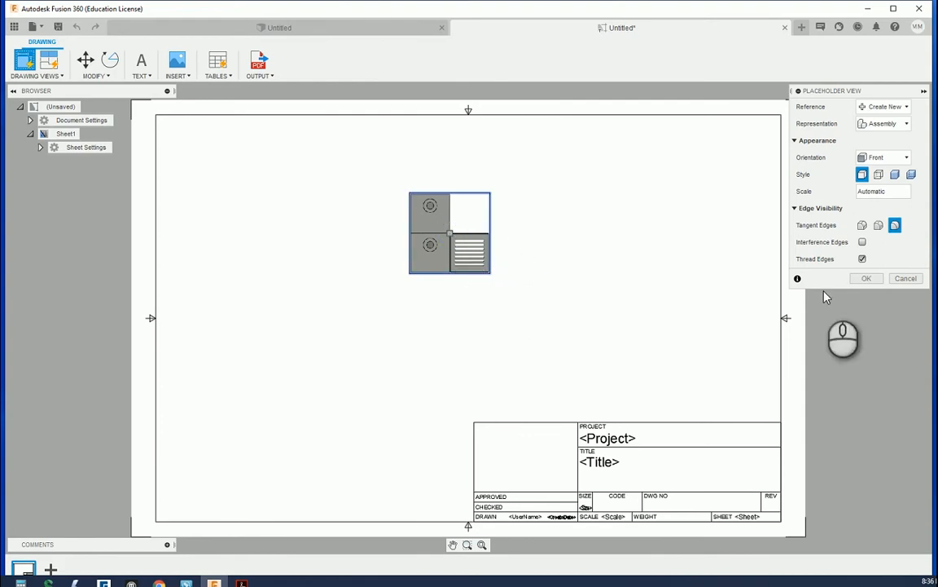
left_click(867, 278)
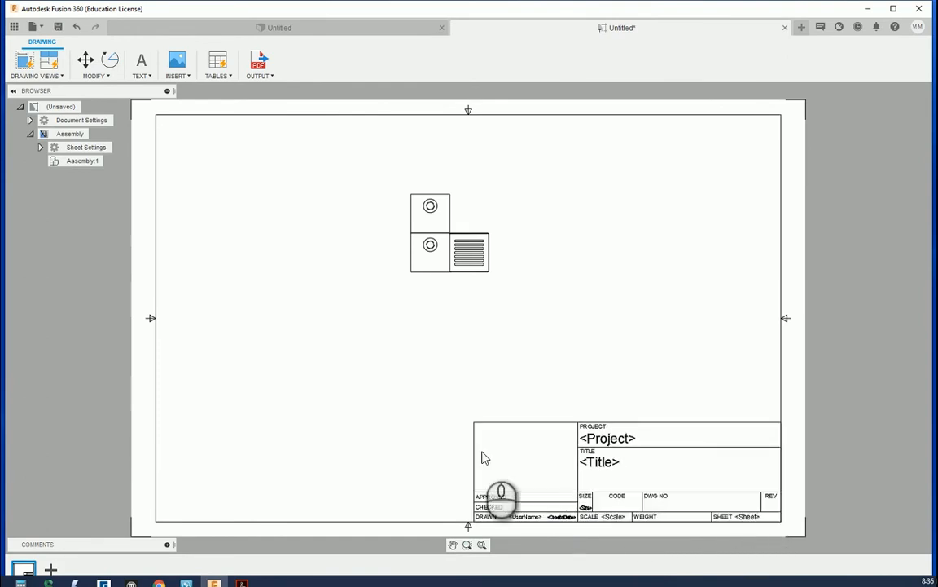
- Create a new title block named COUGAR MFG STUDENT based on the ANSI_TITLEBLOCK origin block
left_click(40, 148)
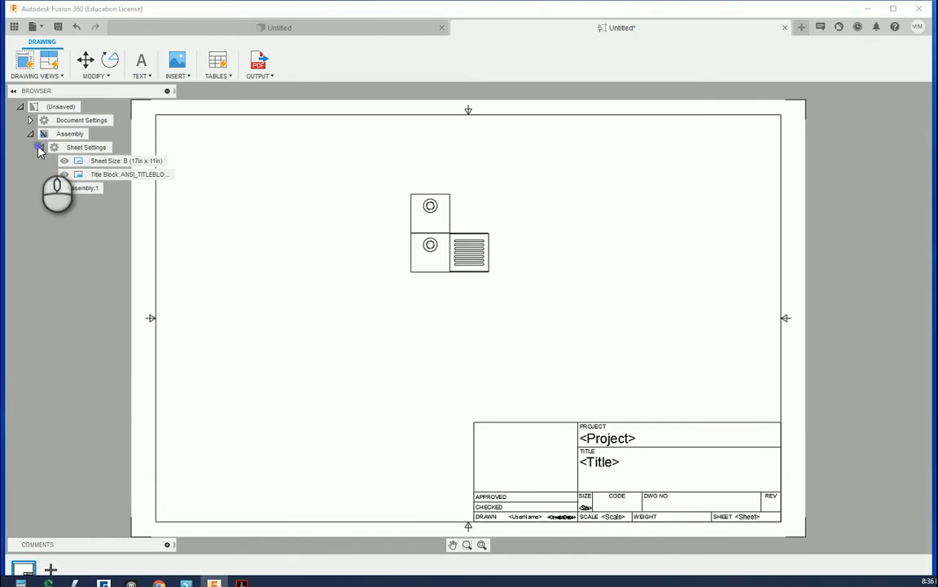
right_click(120, 175)
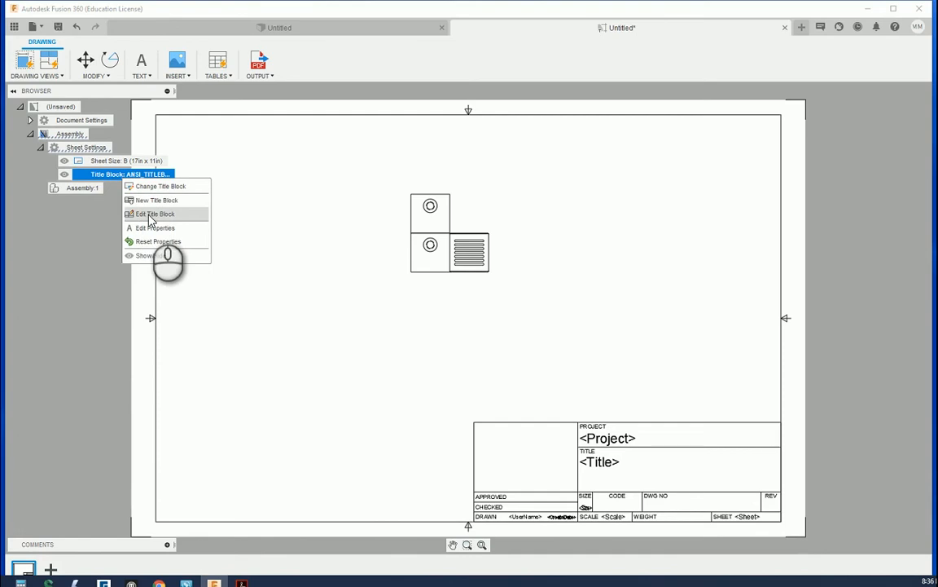
left_click(150, 216)
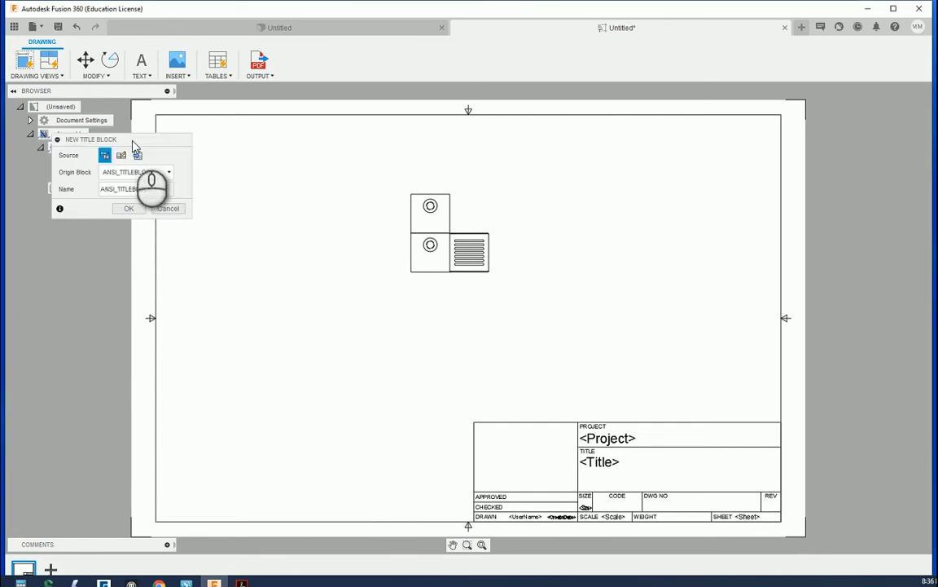
left_click_drag(130, 138, 638, 168)
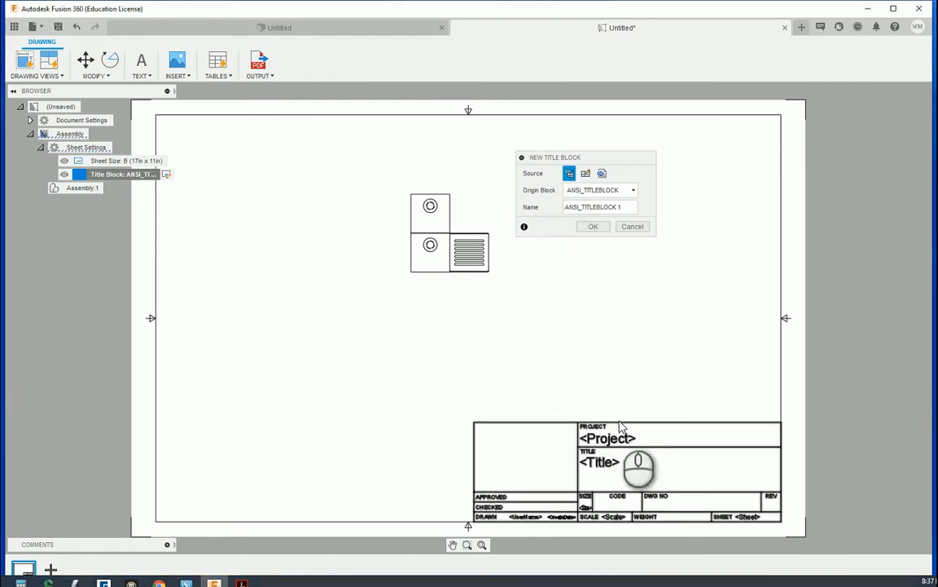
left_click(594, 210)
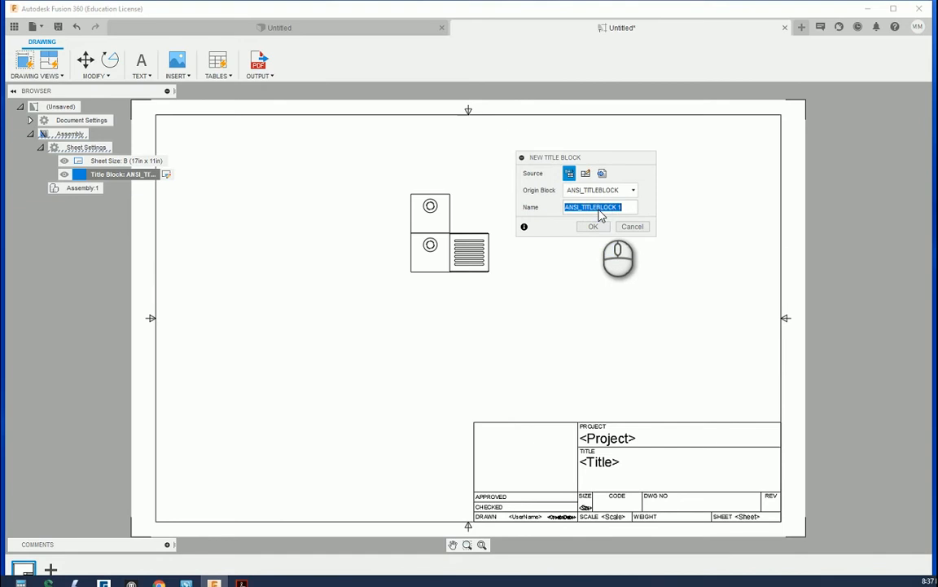
type("COUGAR")
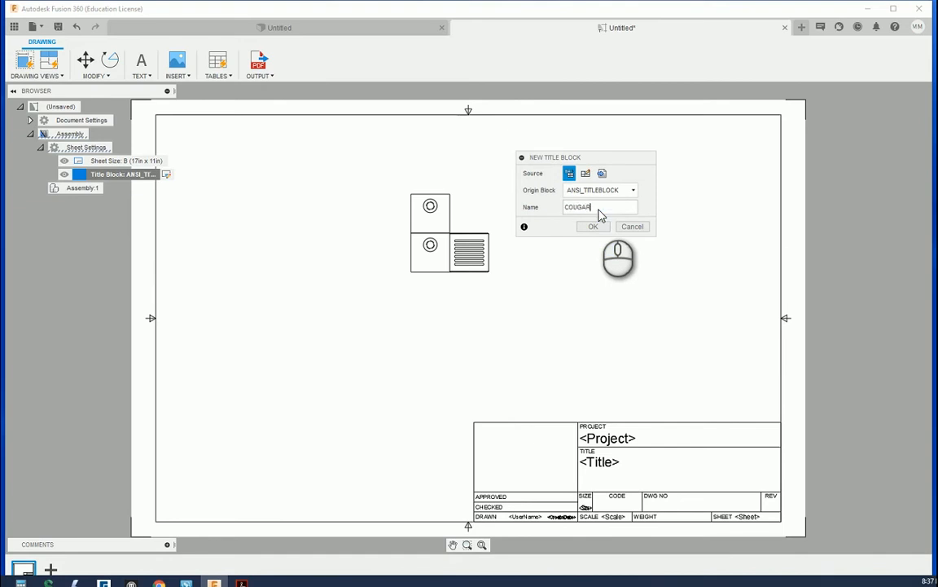
type(" MFG STUDENT")
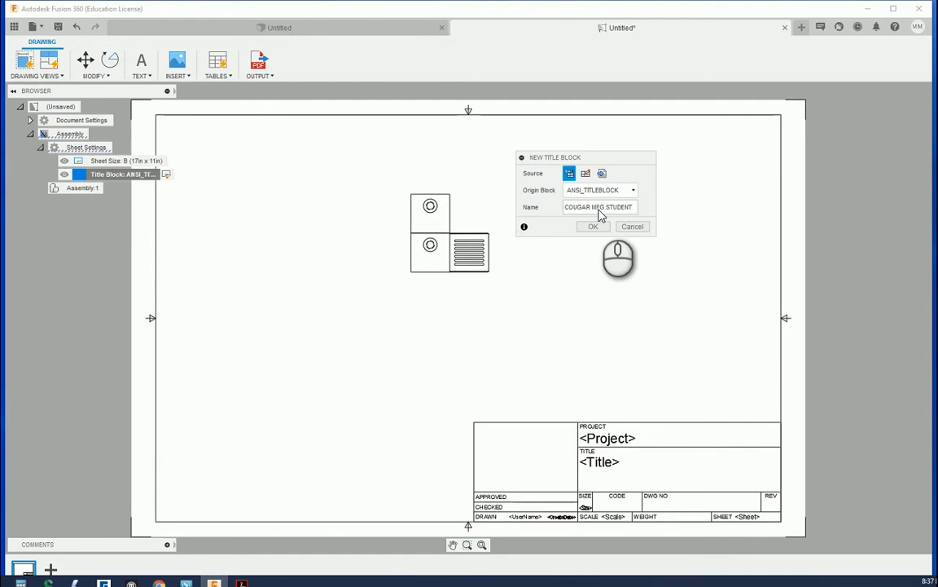
left_click(593, 226)
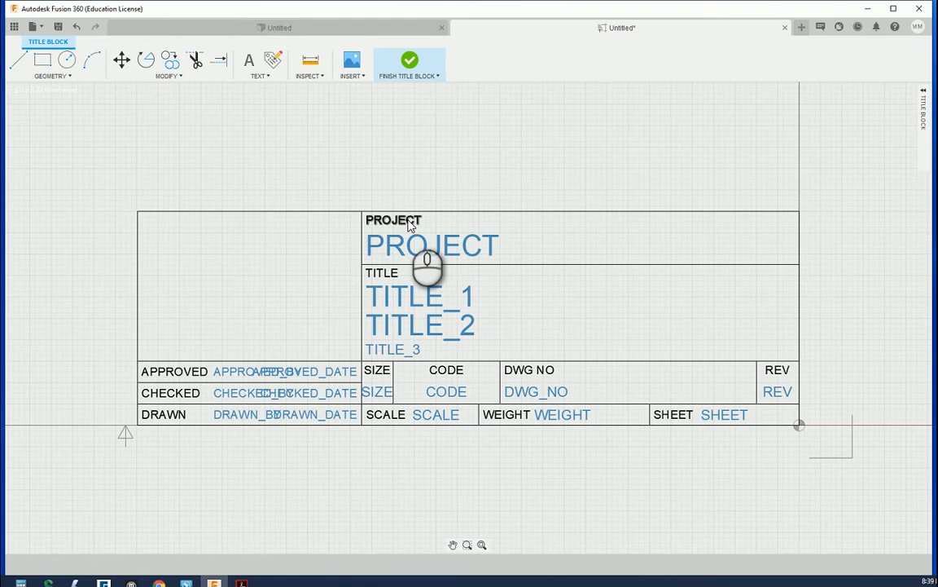
- Delete the CODE label, the CODE attribute and the divider line between the CODE and DWG NO cells
left_click(448, 373)
key("Delete")
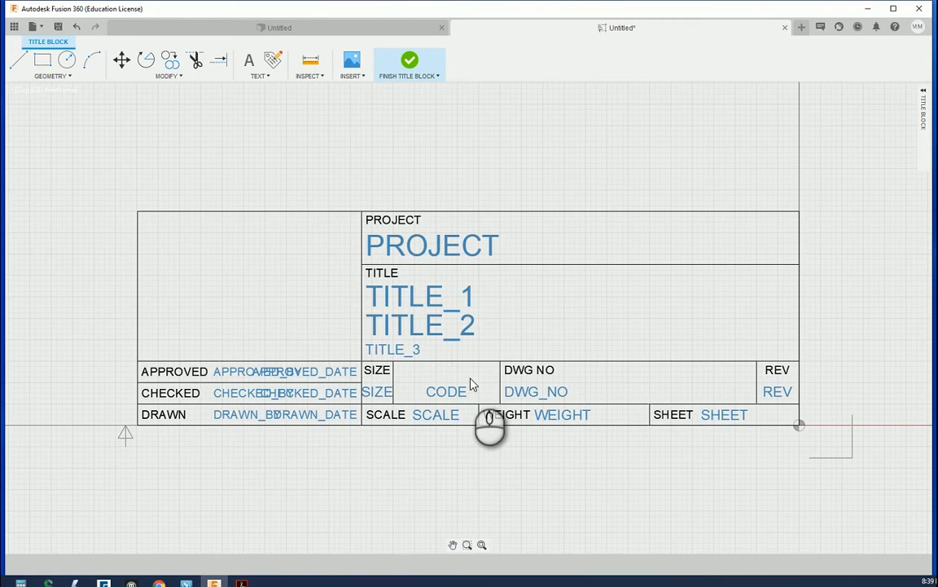
left_click(452, 390)
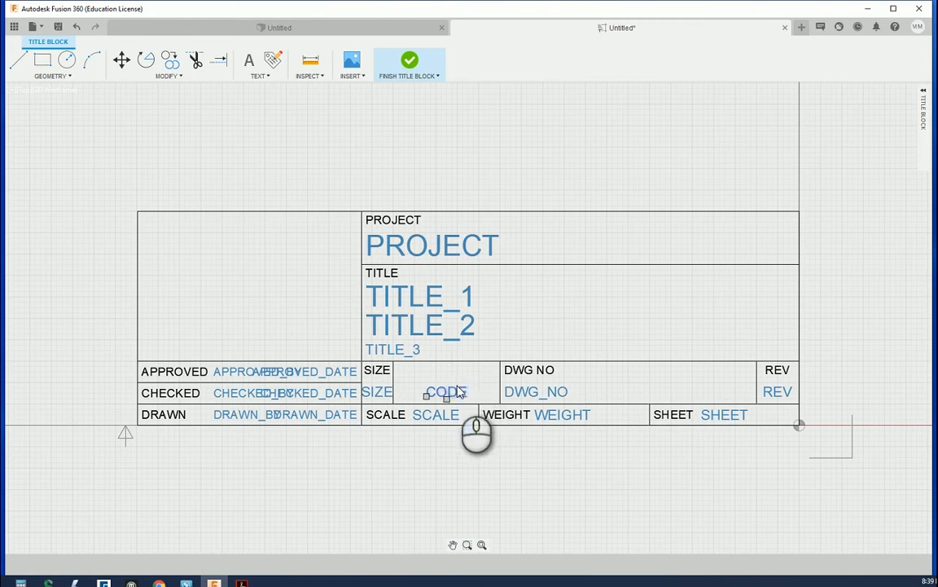
key("Delete")
left_click(499, 379)
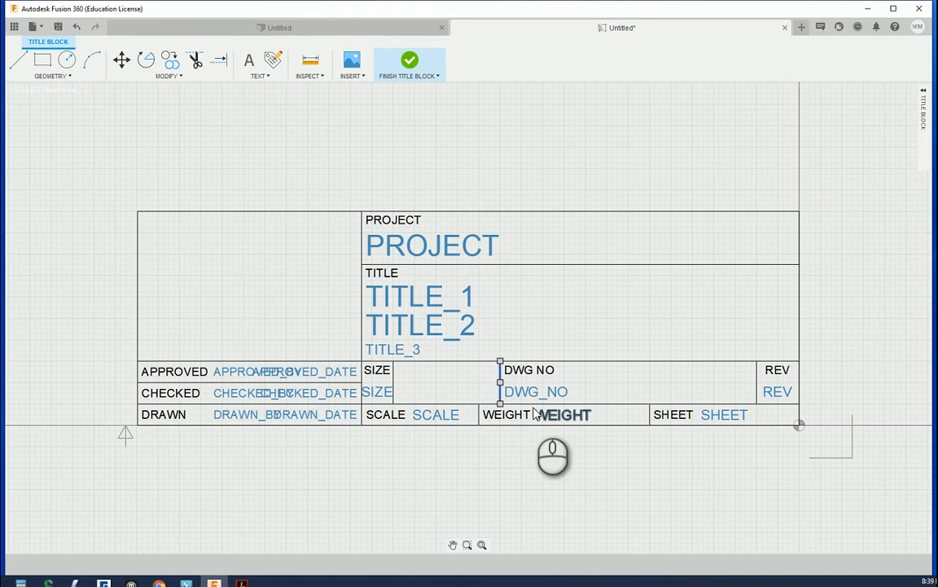
key("Delete")
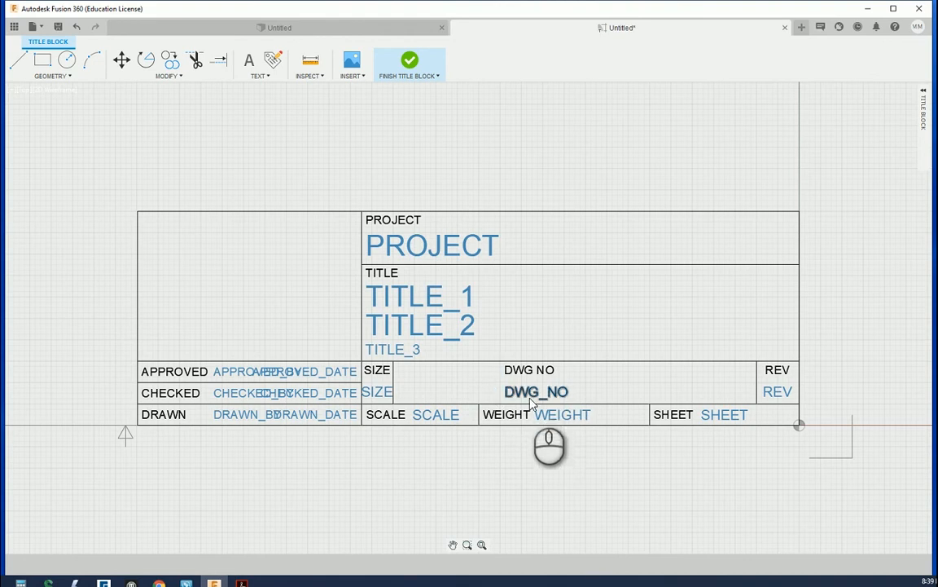
- Move the DWG NO label and DWG_NO attribute into the freed space beside the SIZE cell
left_click(523, 375)
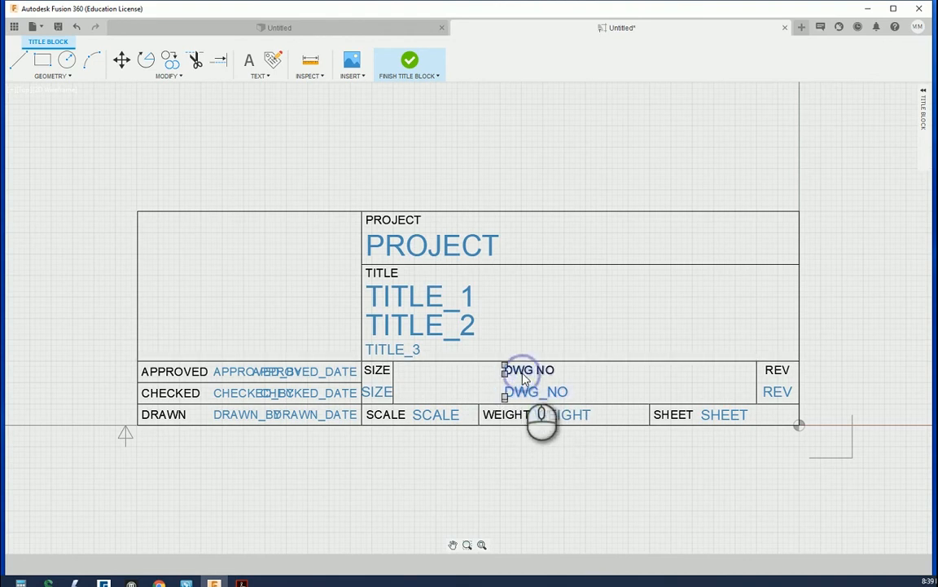
left_click_drag(523, 377, 410, 383)
left_click_drag(408, 375, 417, 370)
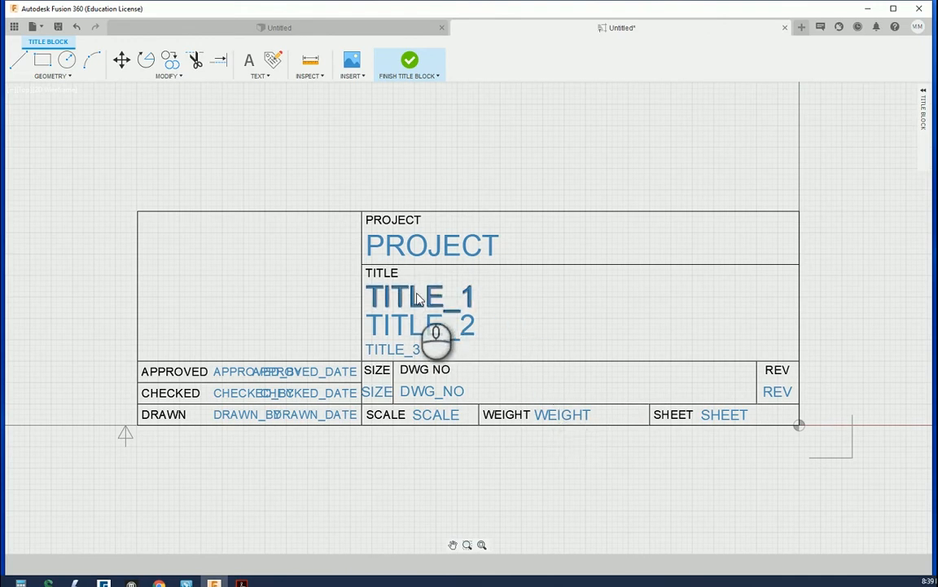
- Delete the TITLE_3 and TITLE_2 attributes from the title cell
left_click(403, 345)
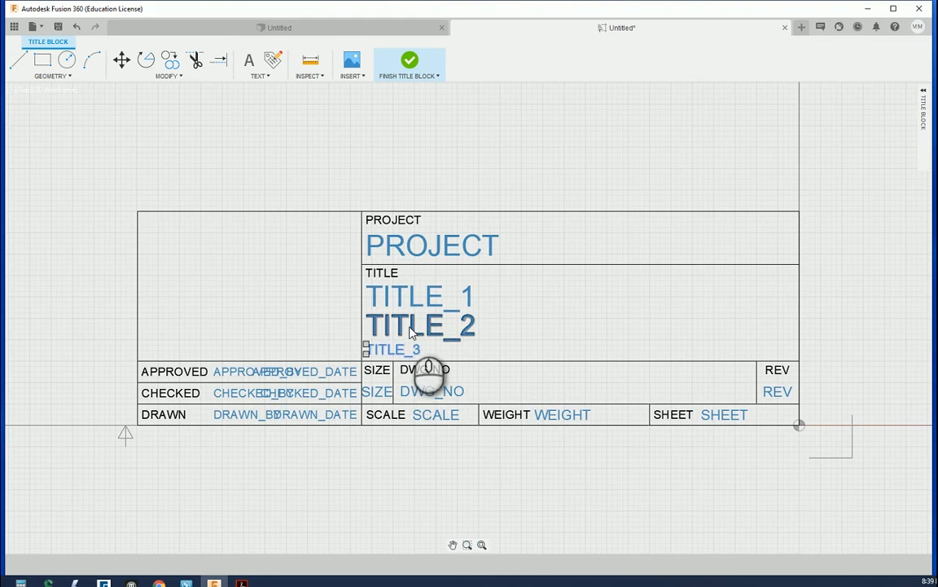
key("Delete")
left_click(407, 326)
key("Delete")
- Move the TITLE label and TITLE_1 attribute straight down to just above the SIZE and DWG NO row
left_click(401, 291)
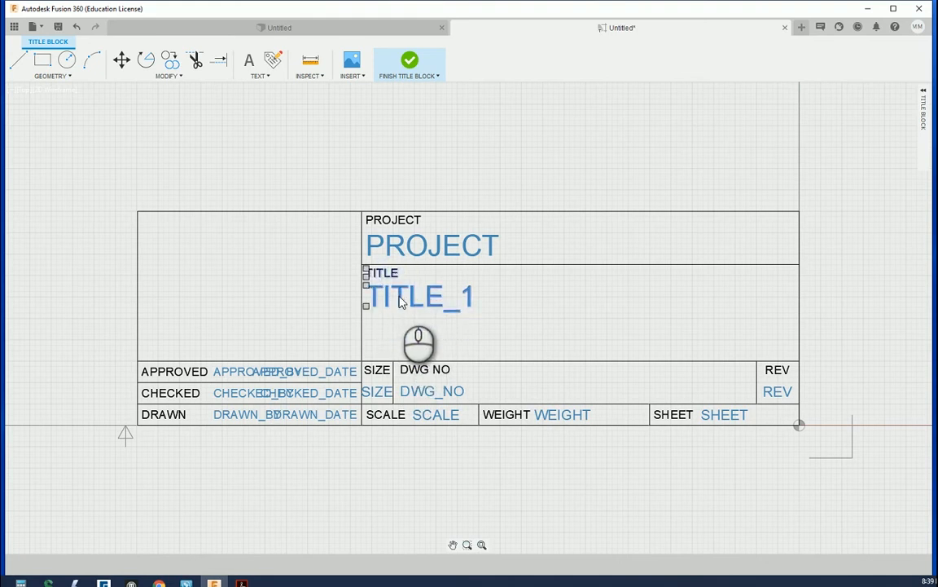
left_click_drag(399, 302, 399, 344)
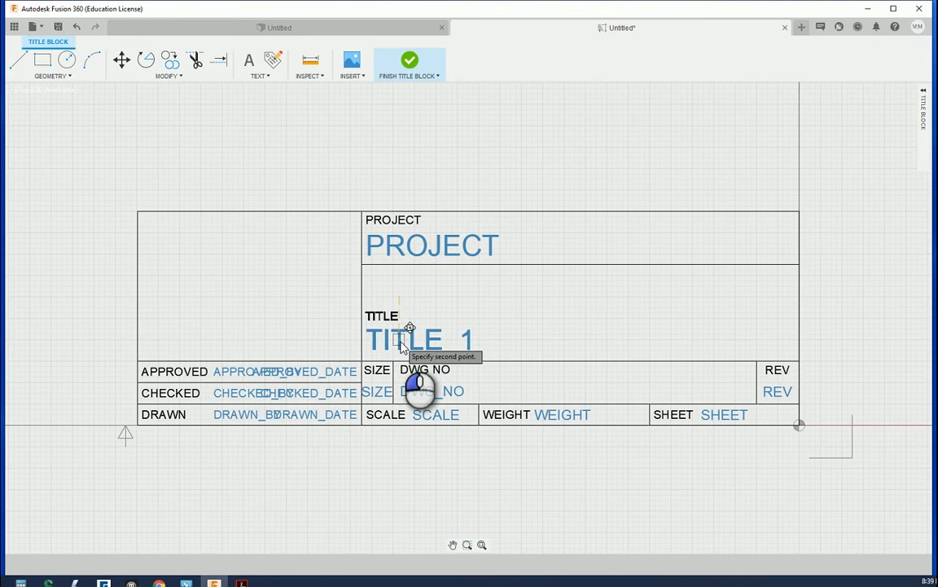
left_click_drag(400, 343, 400, 345)
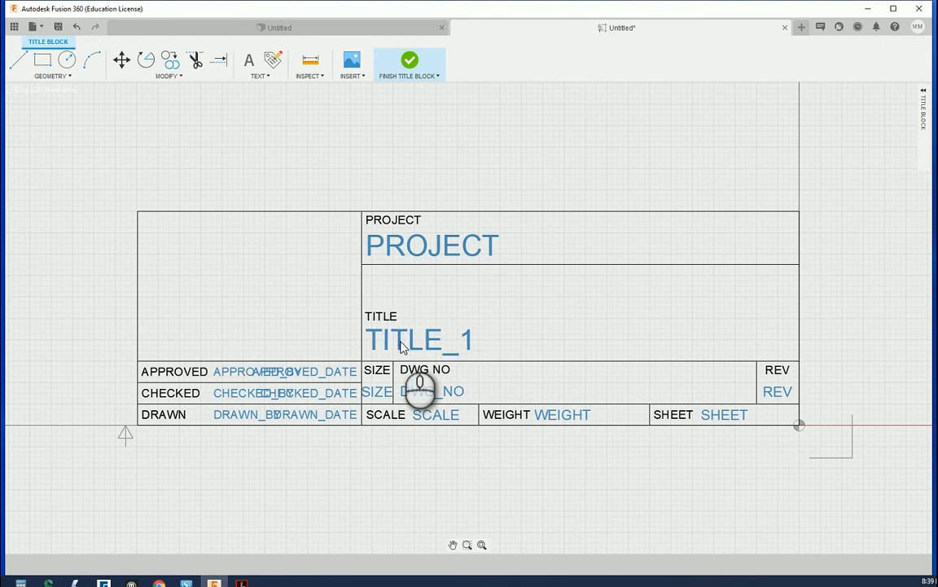
- Lower the PROJECT attribute and the divider line beneath it to just above the TITLE label, stretching the line to the cell's left border
left_click(445, 265)
left_click_drag(445, 269, 461, 308)
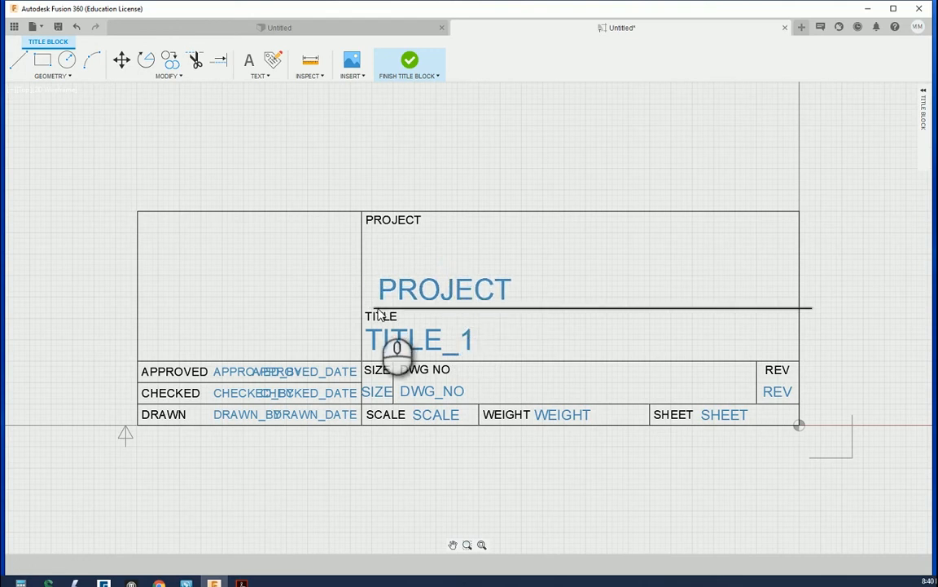
mouse_move(373, 310)
left_mouse_down()
mouse_move(368, 298)
mouse_move(363, 308)
left_mouse_up()
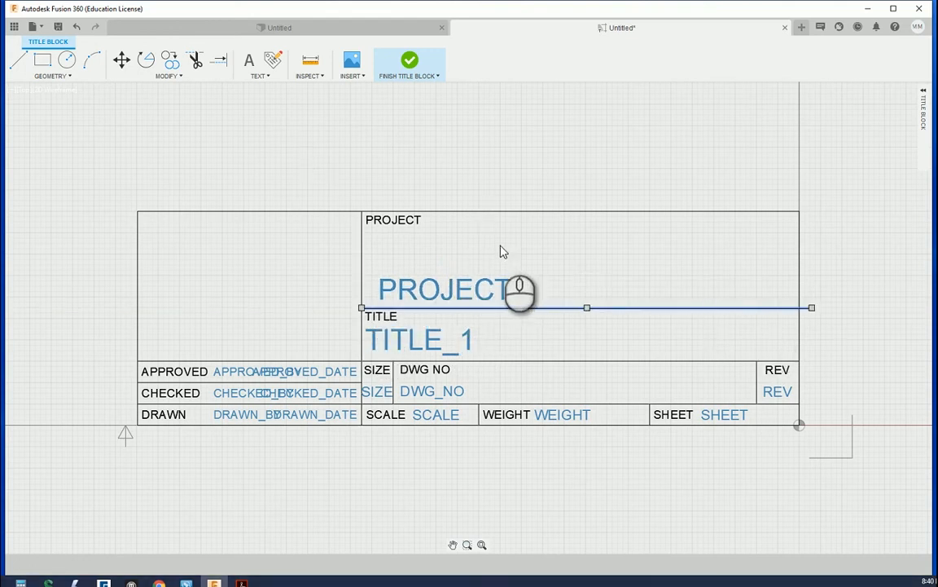
left_click(481, 201)
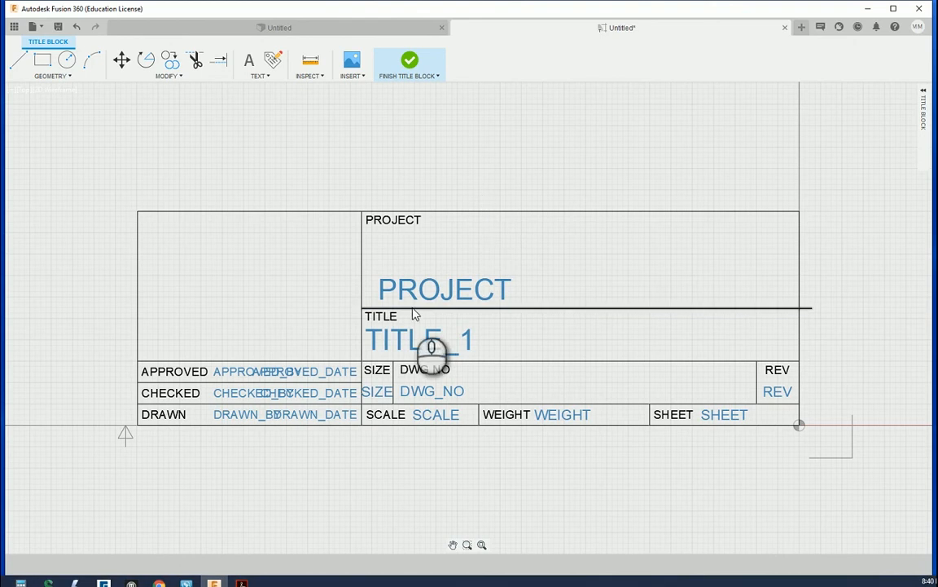
left_click_drag(414, 309, 411, 308)
left_click(437, 171)
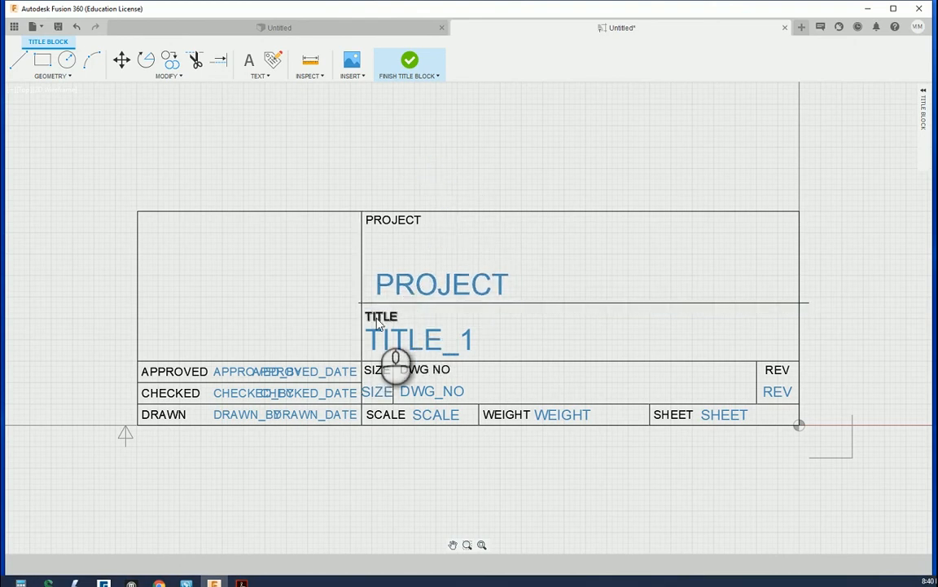
- Shift the divider line between PROJECT and TITLE slightly up and left so it overhangs the left cell border with clearance above TITLE
scroll(378, 323, "up", 8)
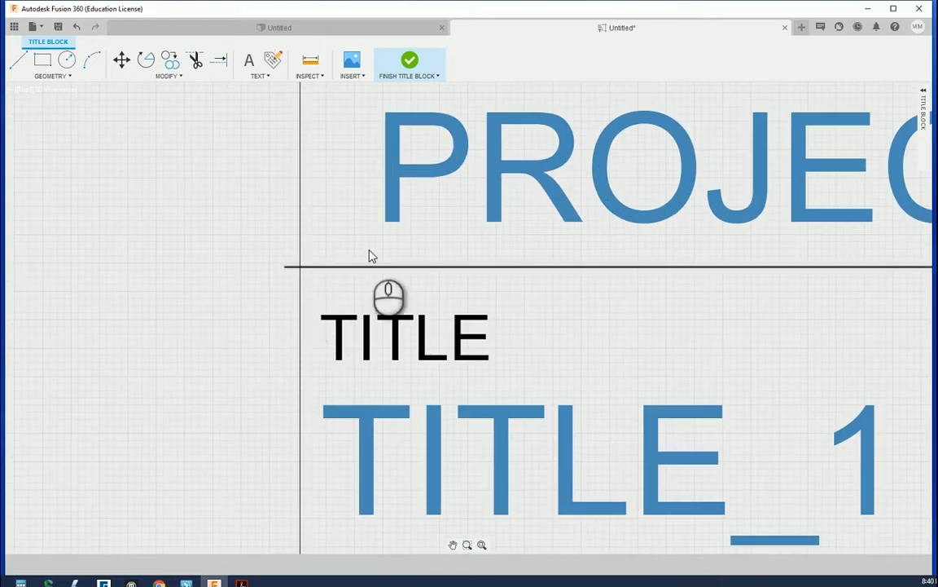
scroll(368, 248, "down", 4)
scroll(365, 240, "up", 2)
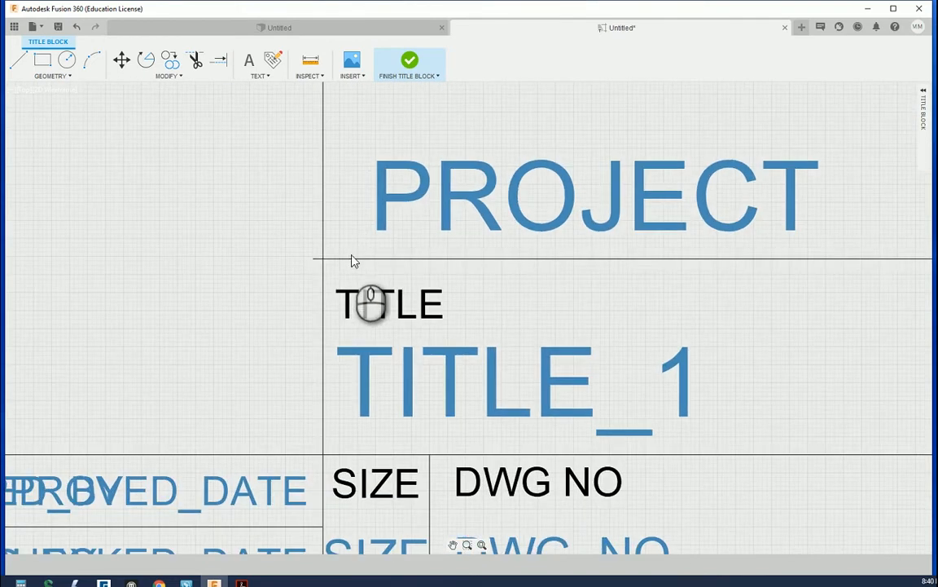
left_click(349, 260)
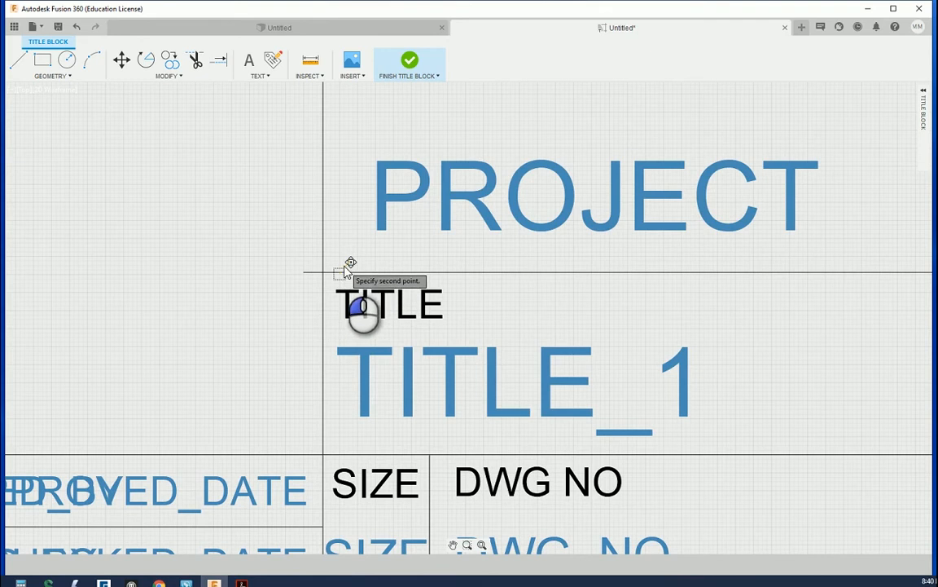
left_click(341, 263)
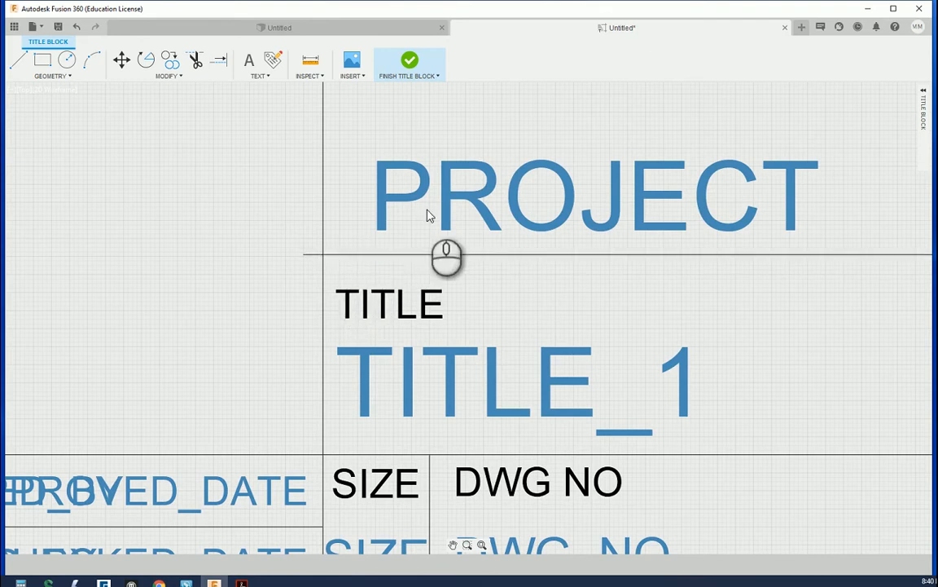
- Trim both overhanging ends of the divider line between PROJECT and TITLE back to the vertical cell borders
scroll(310, 249, "up", 5)
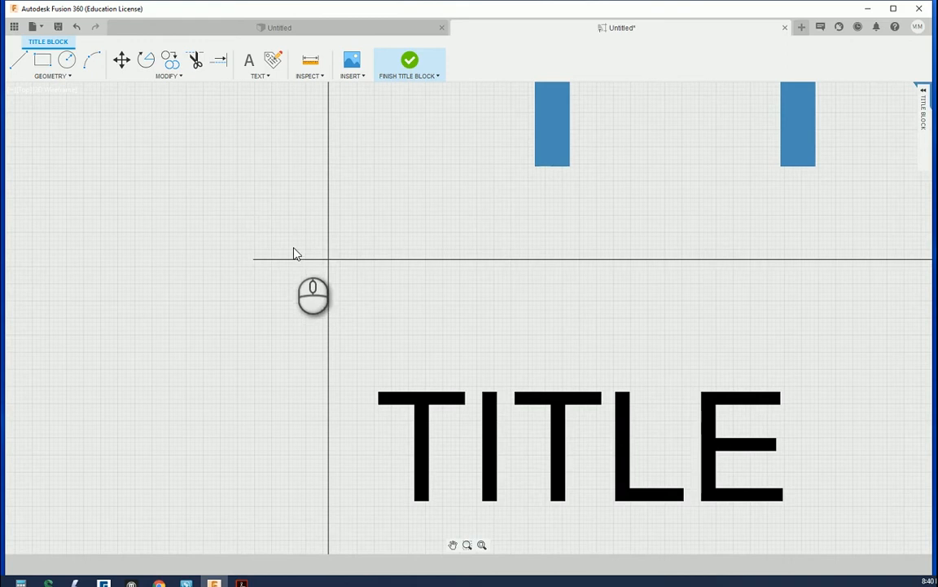
left_click(194, 61)
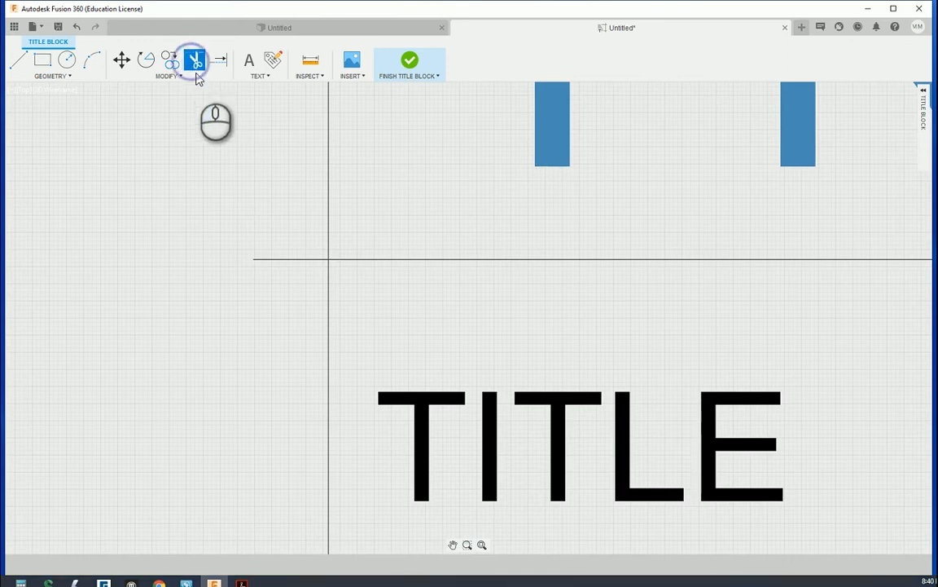
left_click(277, 260)
scroll(204, 277, "down", 5)
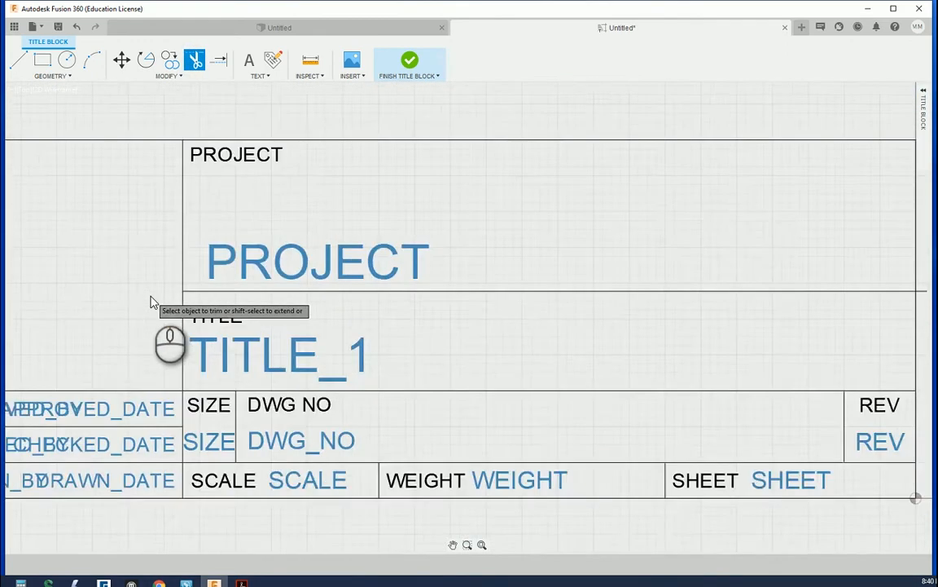
scroll(151, 303, "down", 2)
scroll(521, 293, "up", 10)
left_click(512, 282)
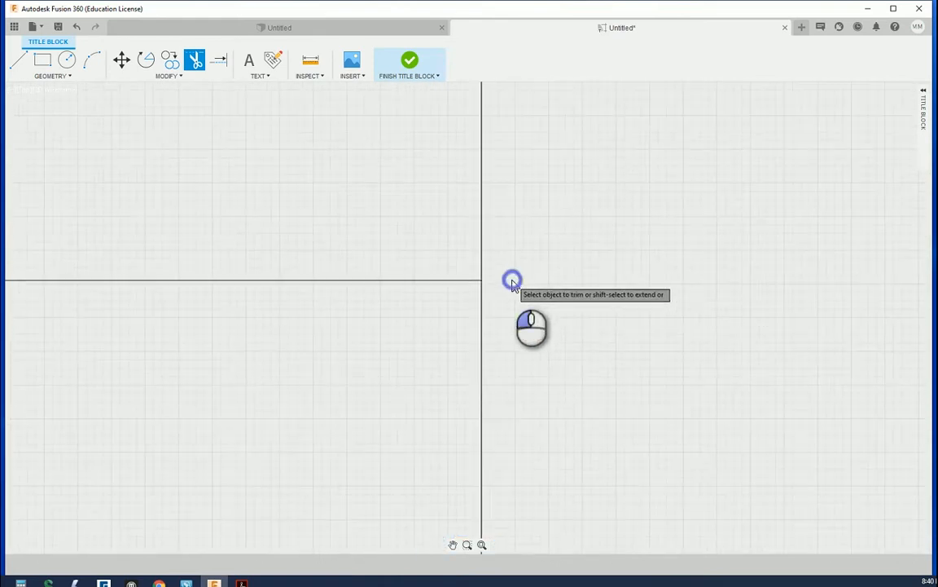
- Delete the PROJECT label and the PROJECT attribute from the title block cell above TITLE
scroll(551, 308, "down", 8)
scroll(371, 255, "up", 3)
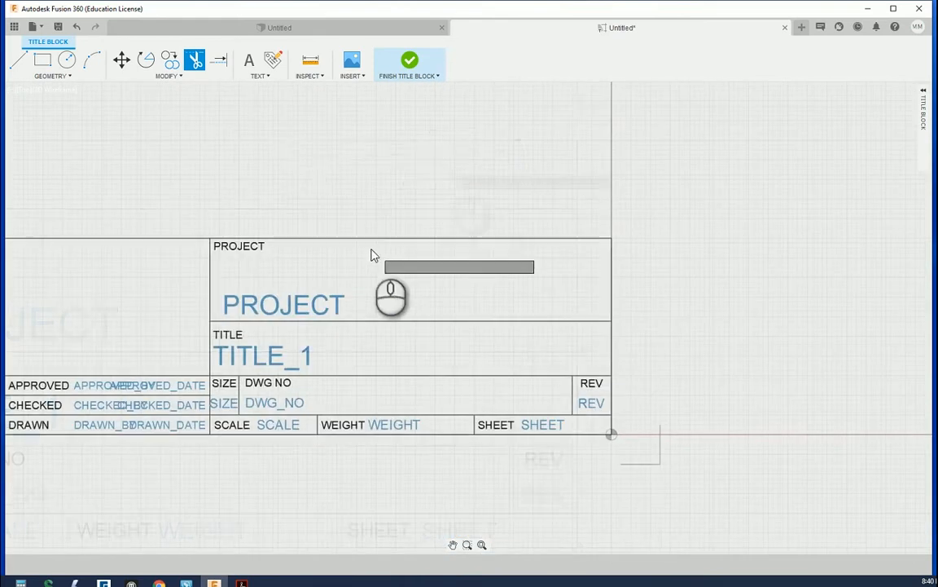
middle_click_drag(487, 242, 417, 207)
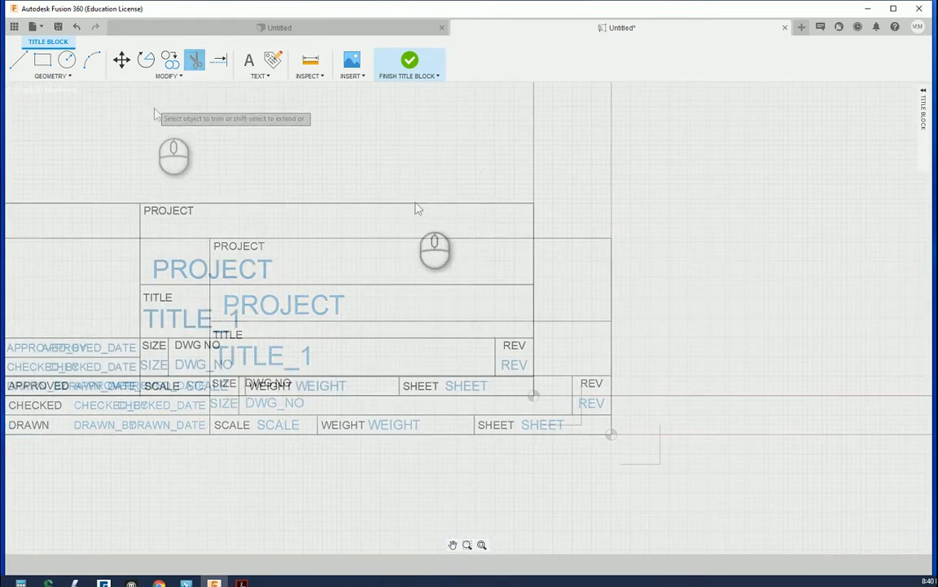
left_click(214, 269)
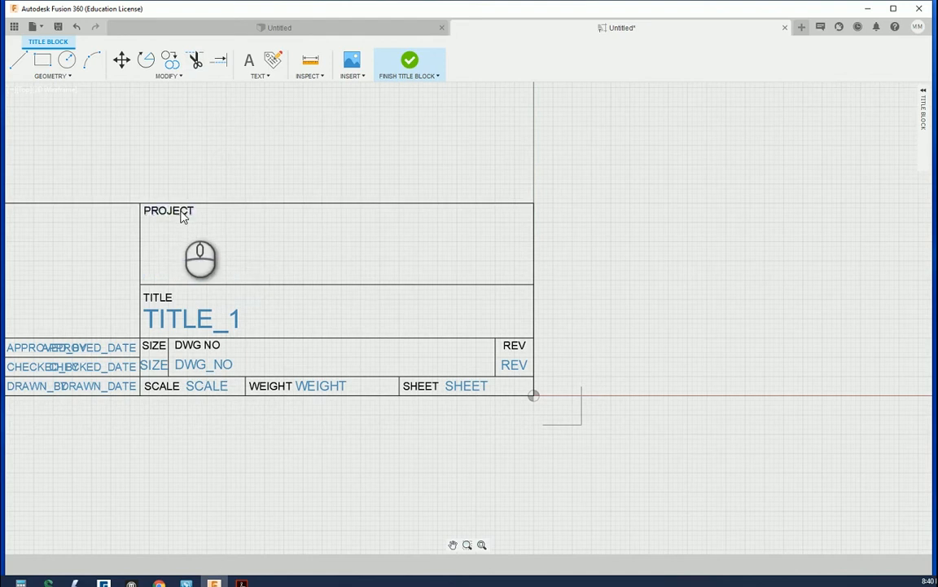
key("Delete")
scroll(244, 166, "down", 5)
scroll(140, 181, "up", 3)
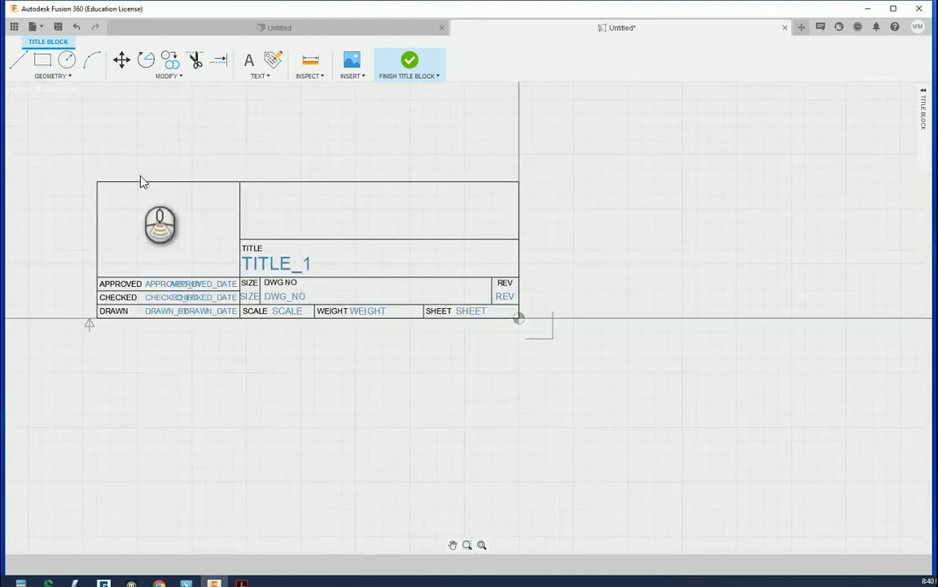
scroll(153, 197, "down", 2)
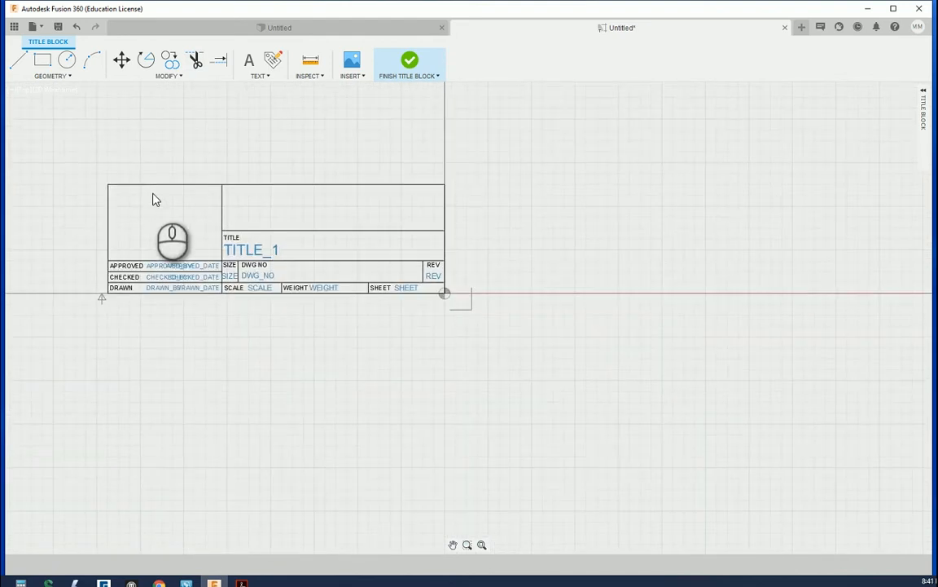
scroll(245, 210, "up", 4)
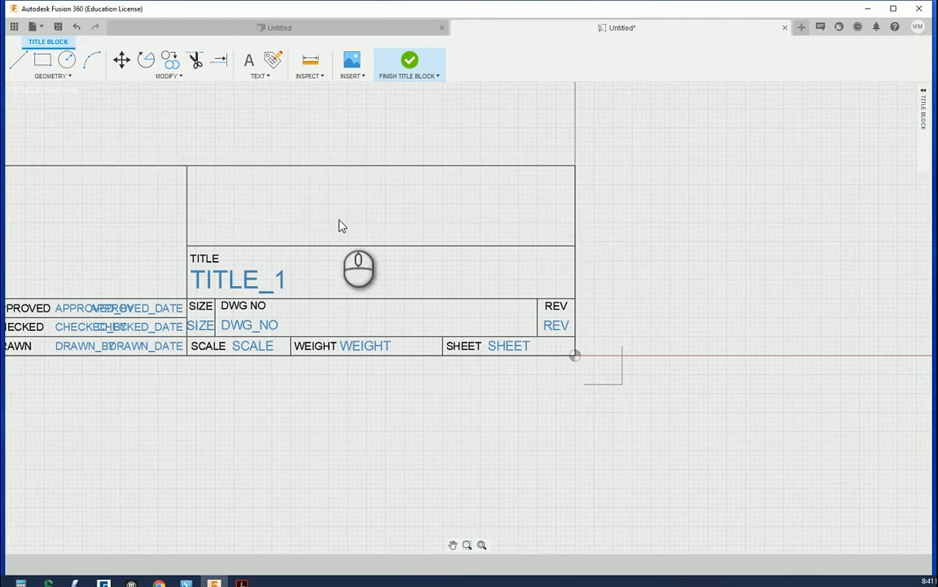
- Insert the Cougar manufacturing STUDENT image from the computer's Cougar MFG Artwork folder into the empty cell above TITLE
left_click(353, 76)
left_click(353, 90)
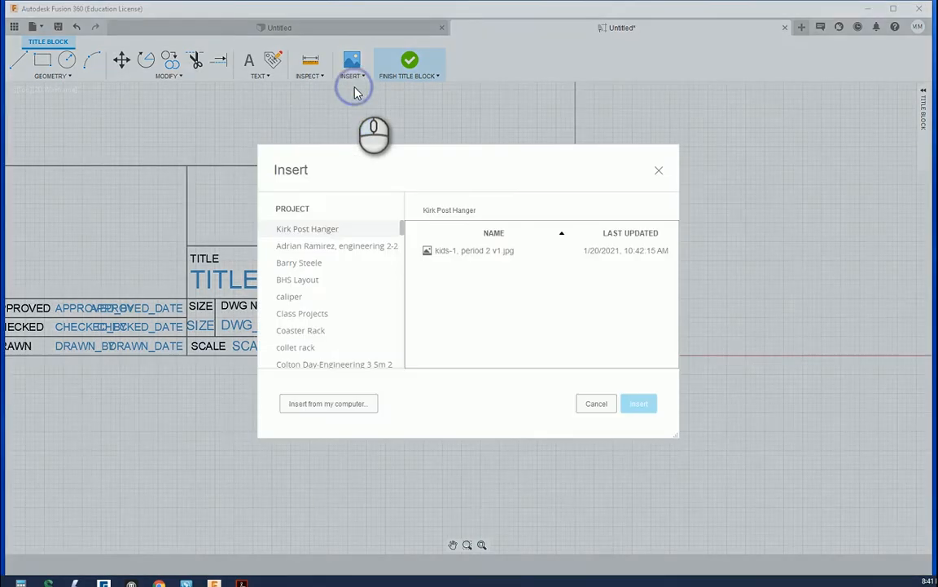
left_click(309, 404)
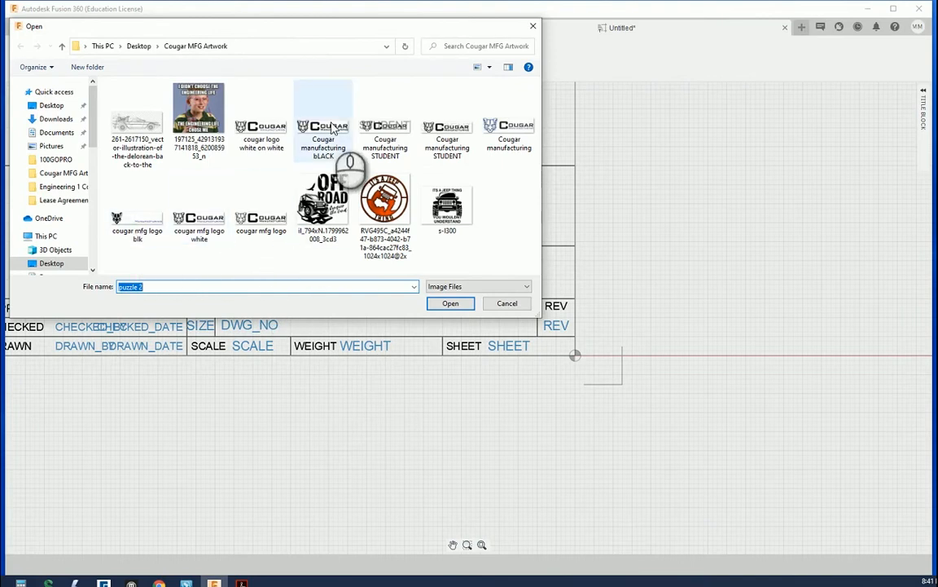
left_click(447, 155)
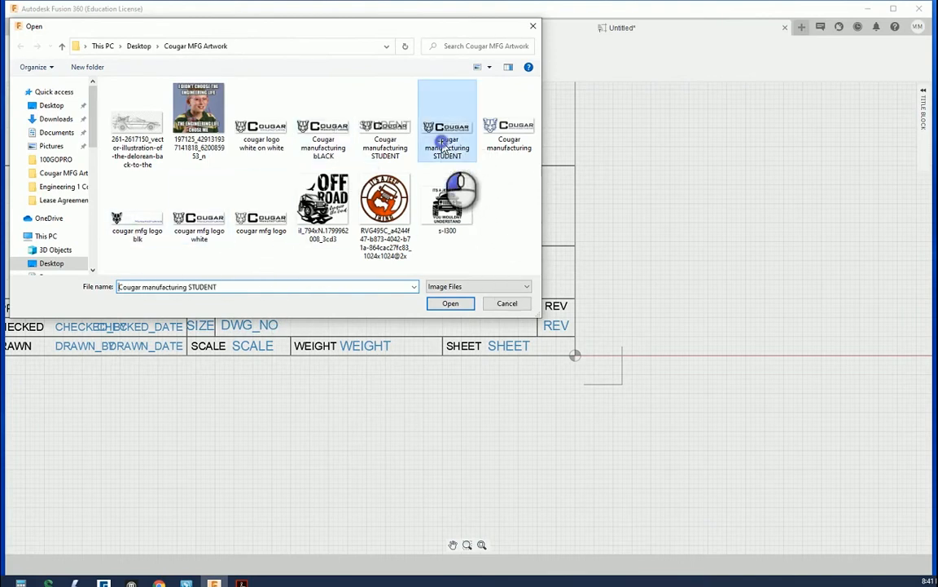
left_click(453, 304)
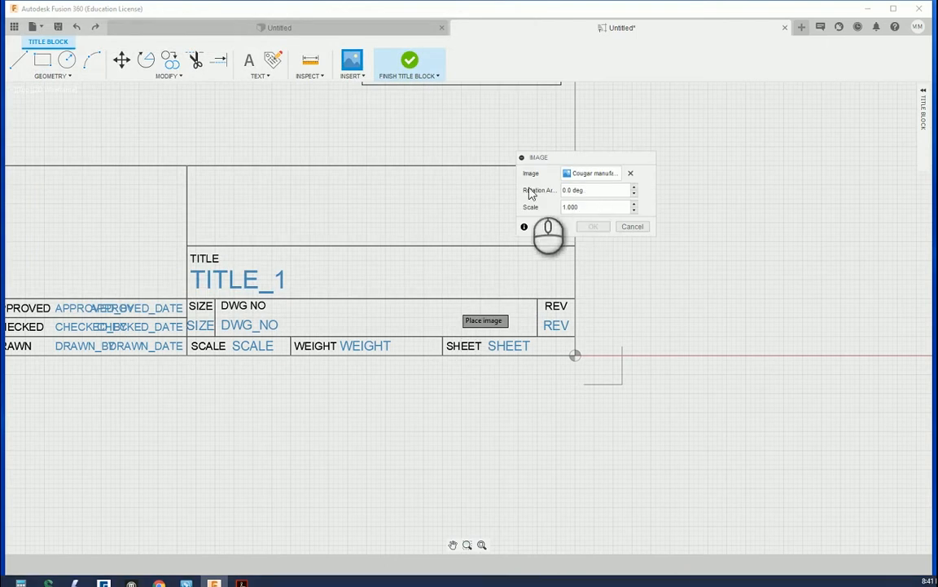
left_click(295, 216)
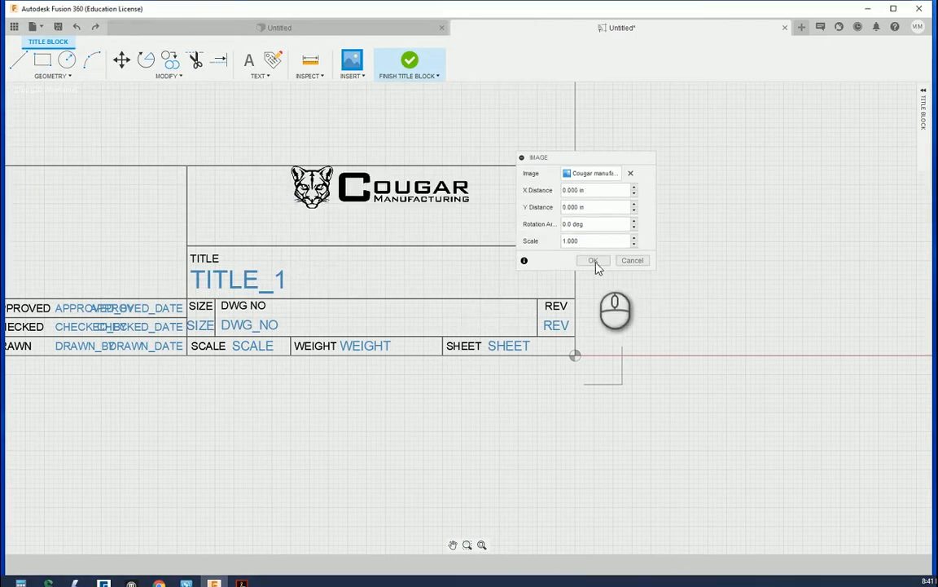
left_click(595, 262)
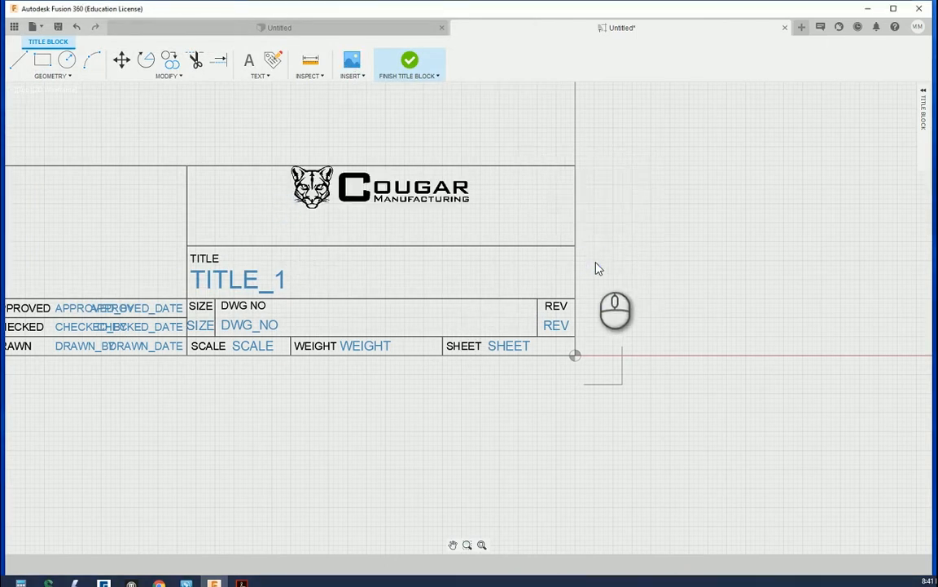
- Move the logo to the lower right of its cell and enlarge it to about the title block's full width
left_click(381, 208)
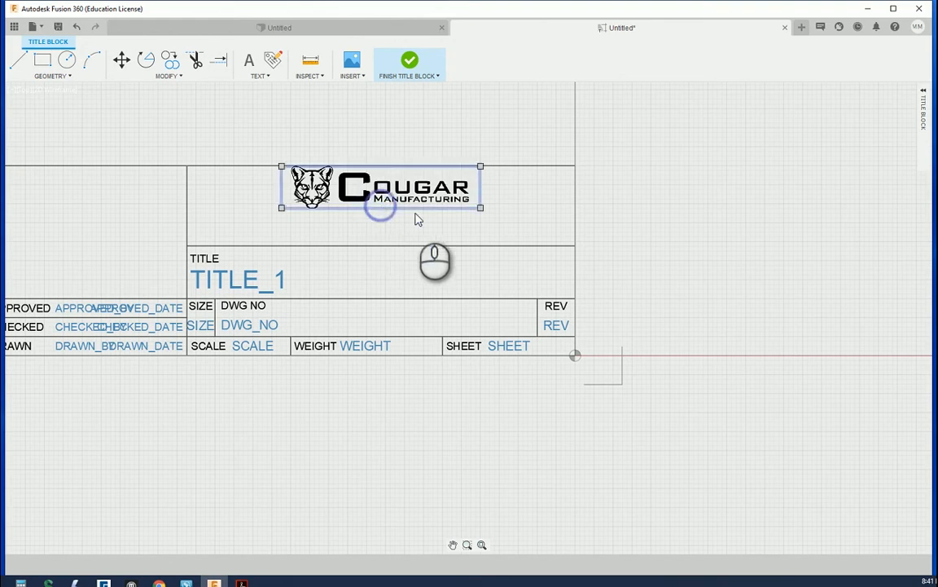
left_click_drag(444, 213, 555, 240)
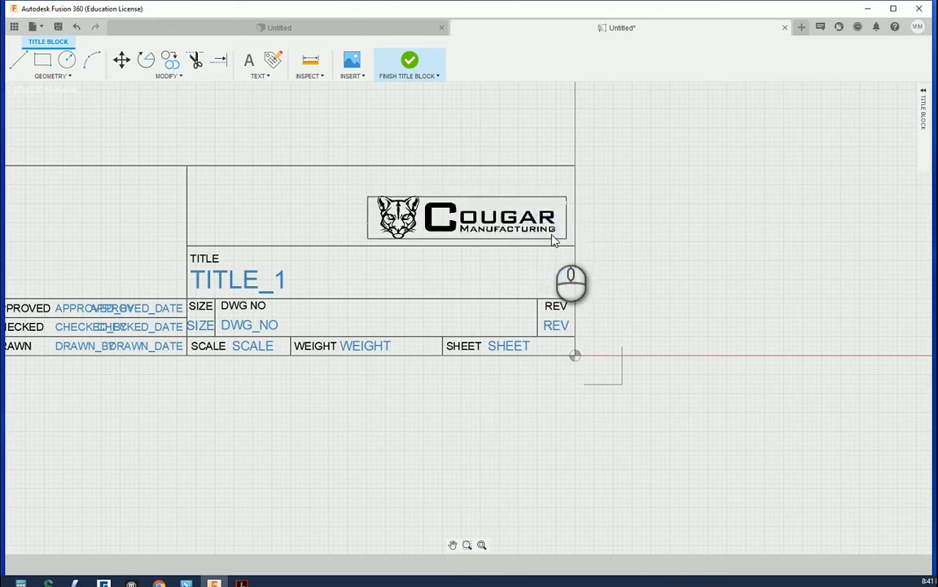
left_click(366, 198)
left_click_drag(367, 198, 281, 167)
left_click(370, 197)
scroll(412, 212, "down", 5)
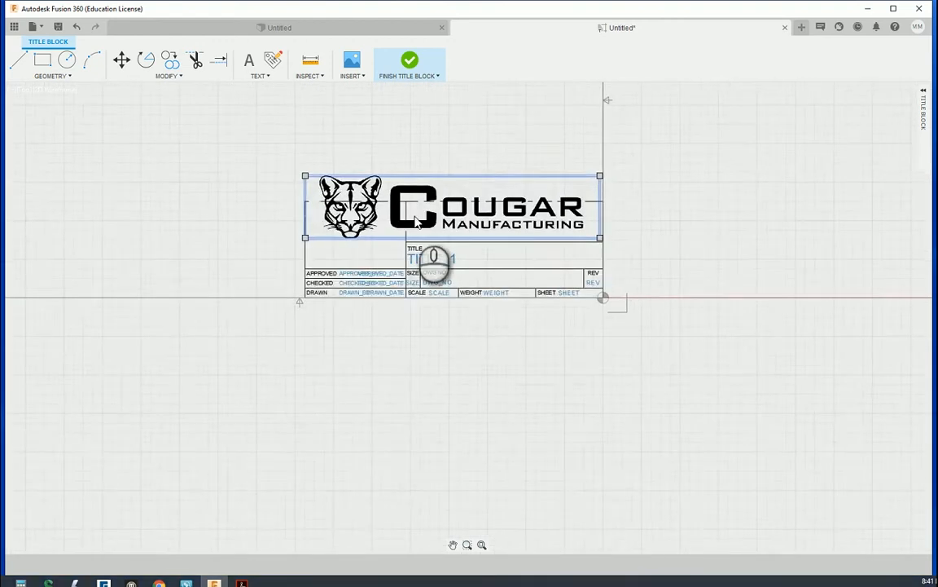
- Shift the enlarged logo to the right and shrink it to nearly the width of the cell above TITLE
scroll(269, 159, "up", 4)
left_click(246, 150)
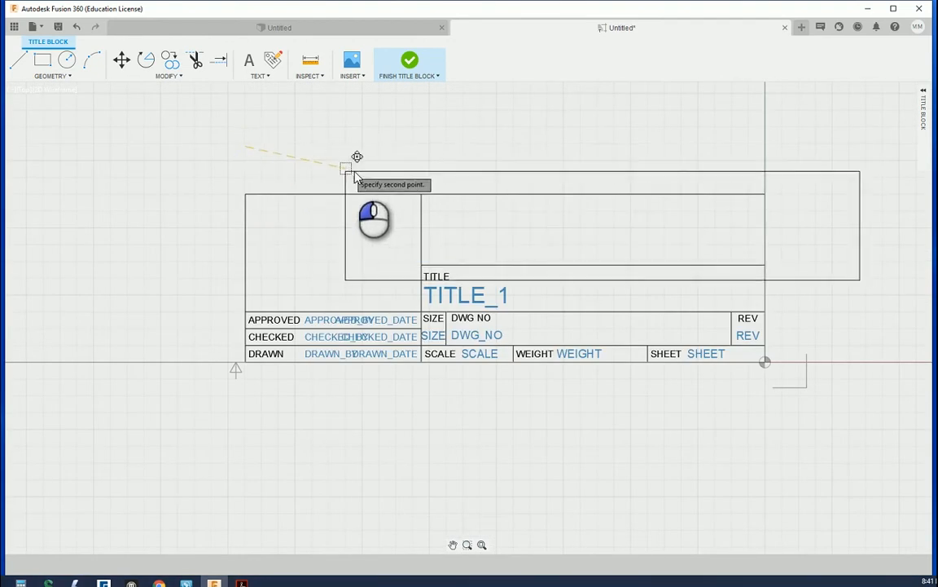
left_click(339, 167)
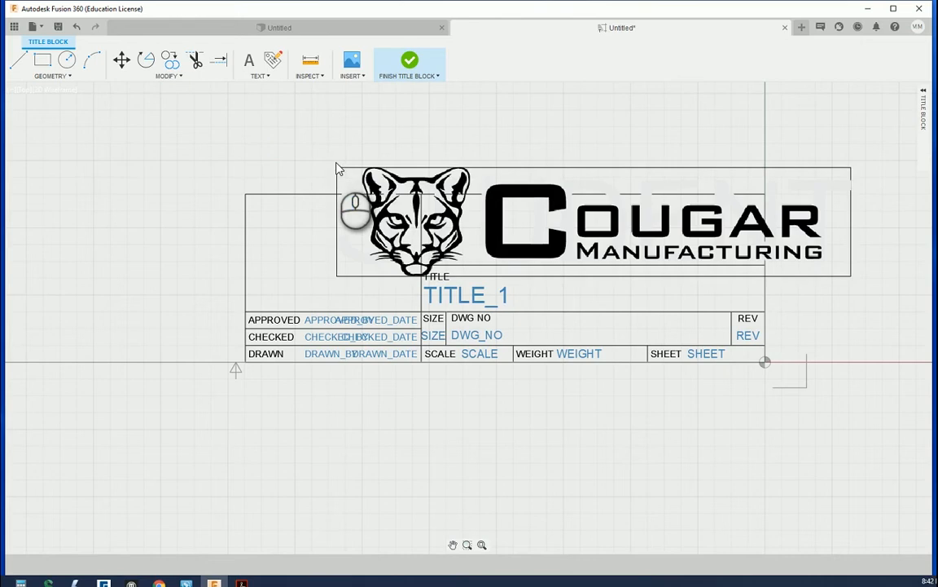
left_click(338, 169)
left_click(336, 167)
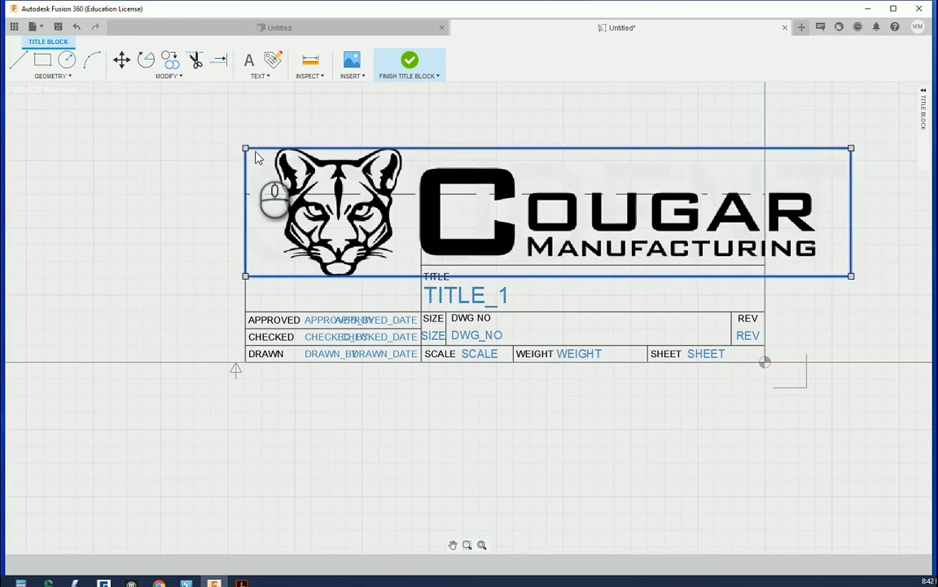
left_click(522, 206)
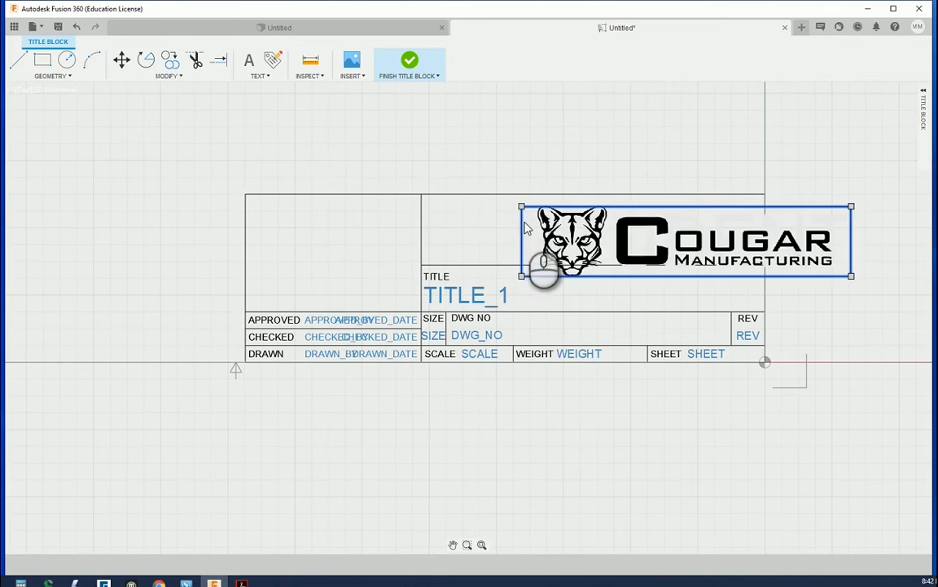
- Reposition the logo so it sits between the side borders of the cell above TITLE
left_click(551, 214)
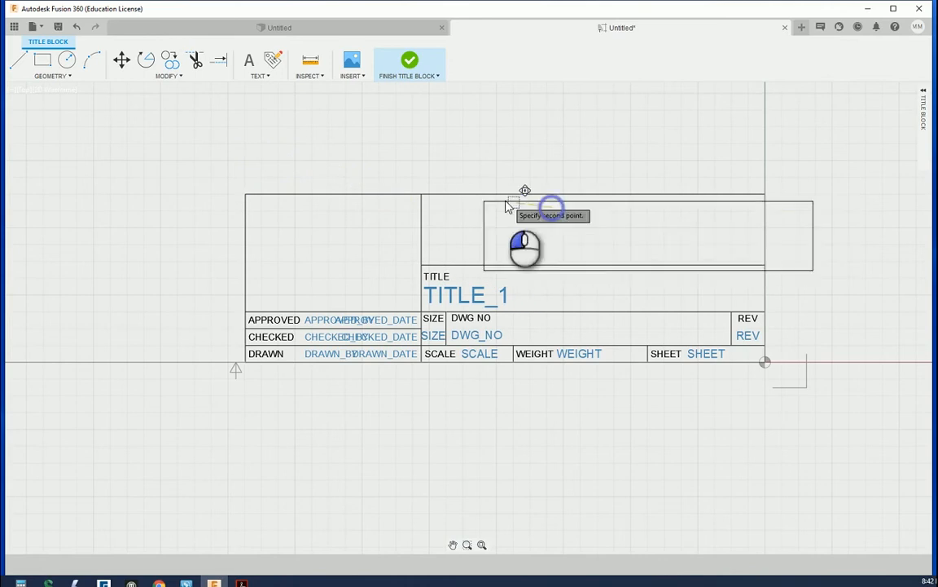
left_click(459, 202)
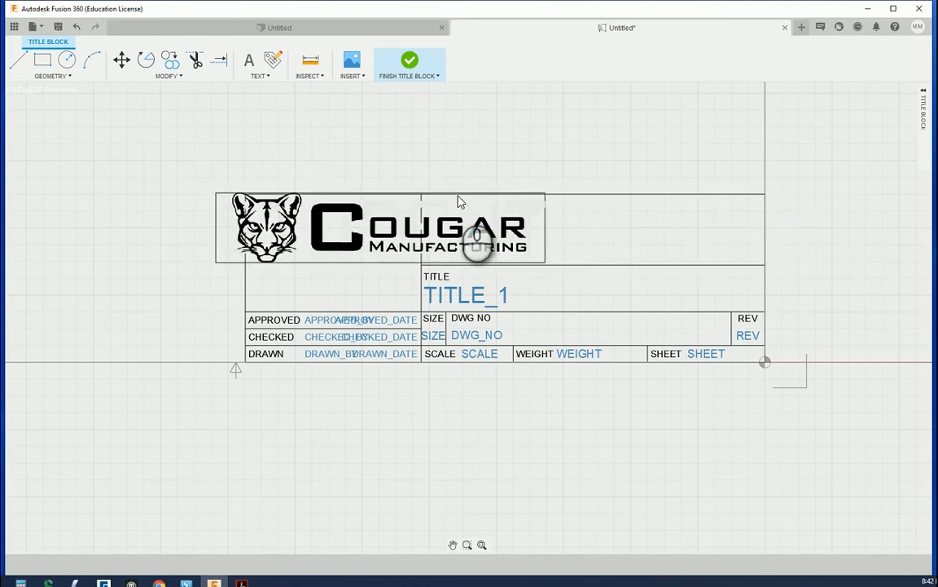
left_click(549, 210)
left_click(544, 206)
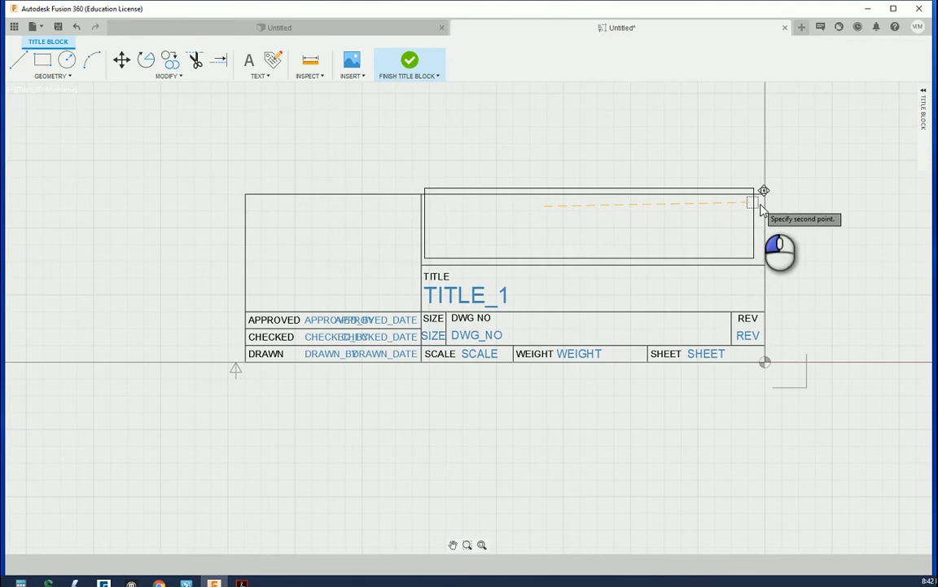
left_click(759, 209)
left_click(758, 208)
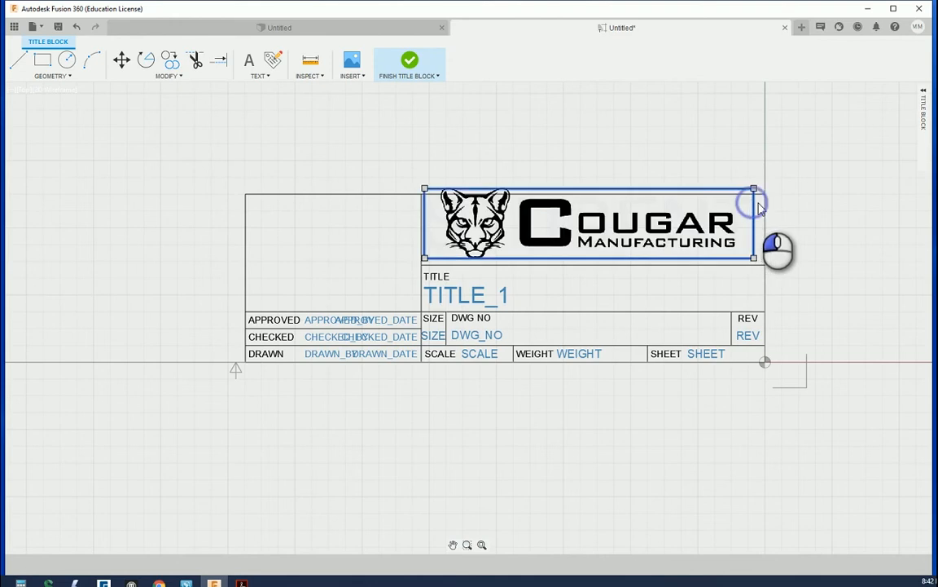
- Nudge the logo slightly to the right and enlarge it slightly to fill the width of its cell
left_click_drag(753, 212, 760, 216)
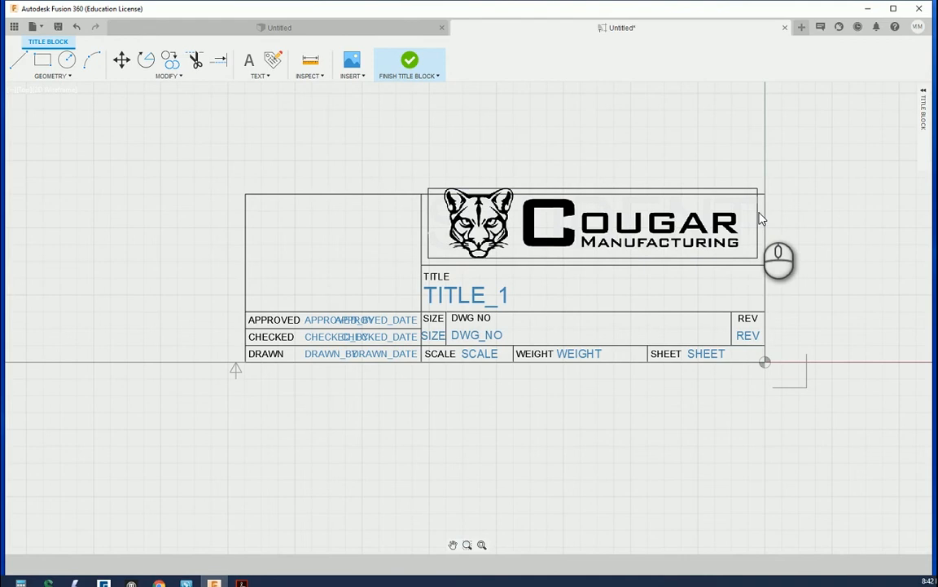
scroll(759, 218, "up", 5)
left_click(744, 209)
left_click_drag(744, 209, 743, 213)
left_click(743, 218)
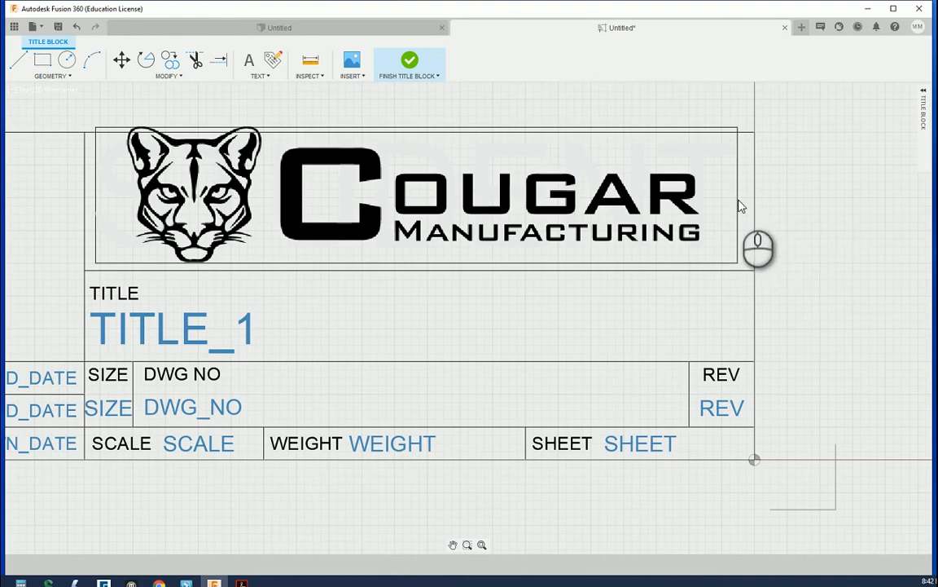
left_click_drag(738, 205, 747, 209)
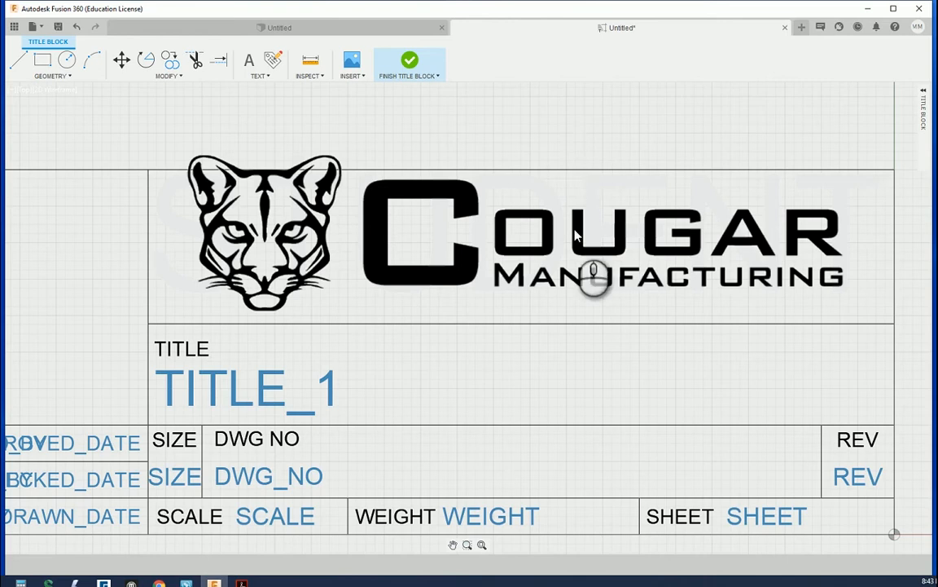
- Move the title block's top border line up until it clears the cougar's ears
scroll(575, 235, "down", 3)
scroll(320, 184, "up", 3)
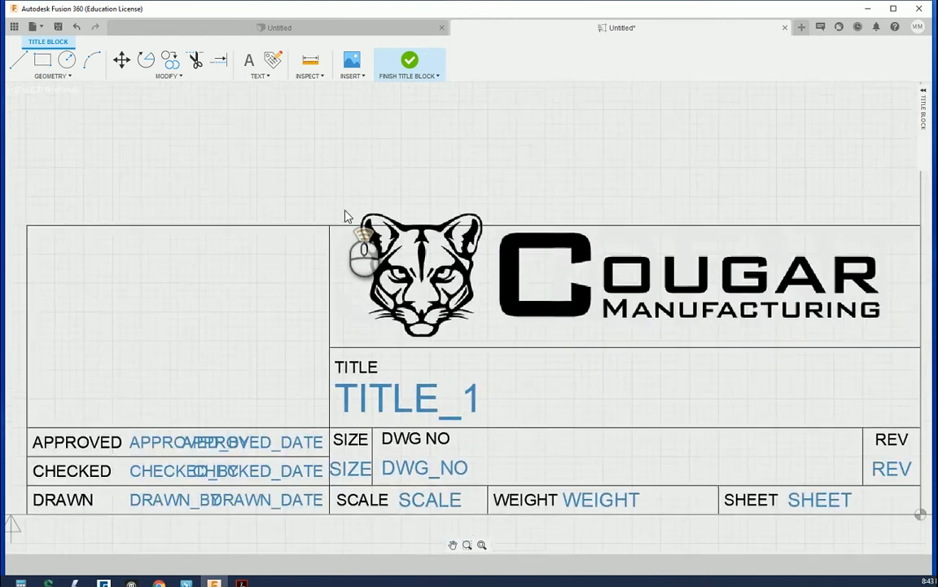
scroll(326, 224, "down", 1)
left_click(321, 223)
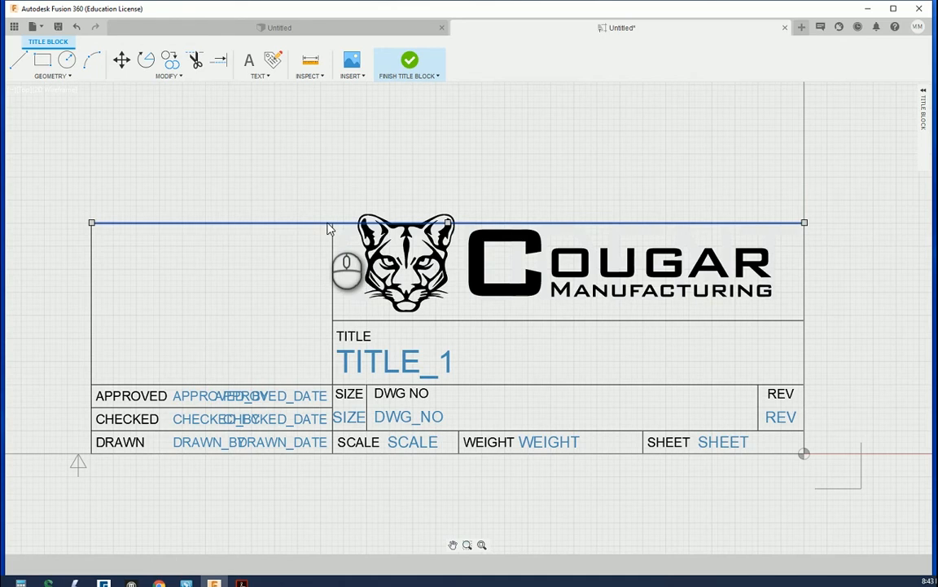
key("m")
left_click(326, 222)
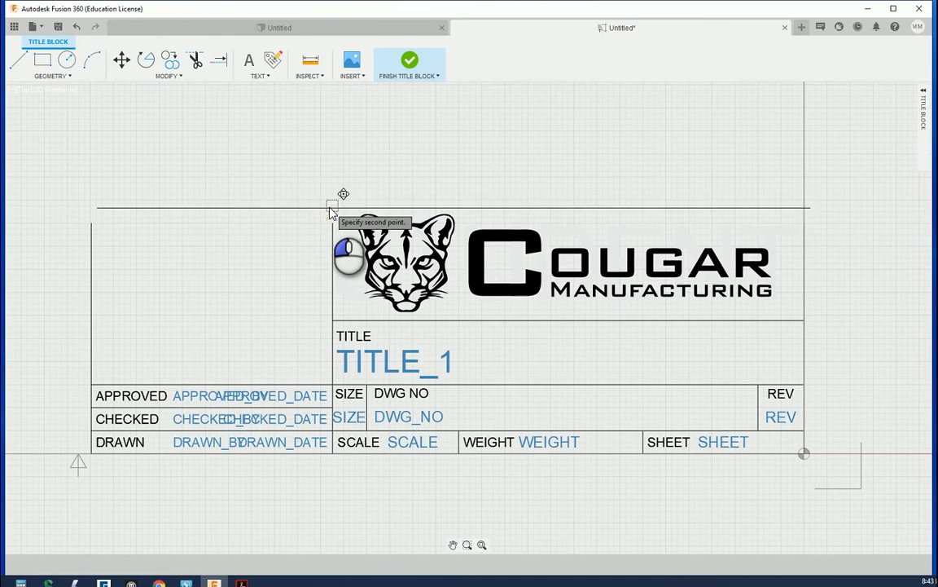
left_click_drag(330, 198, 333, 196)
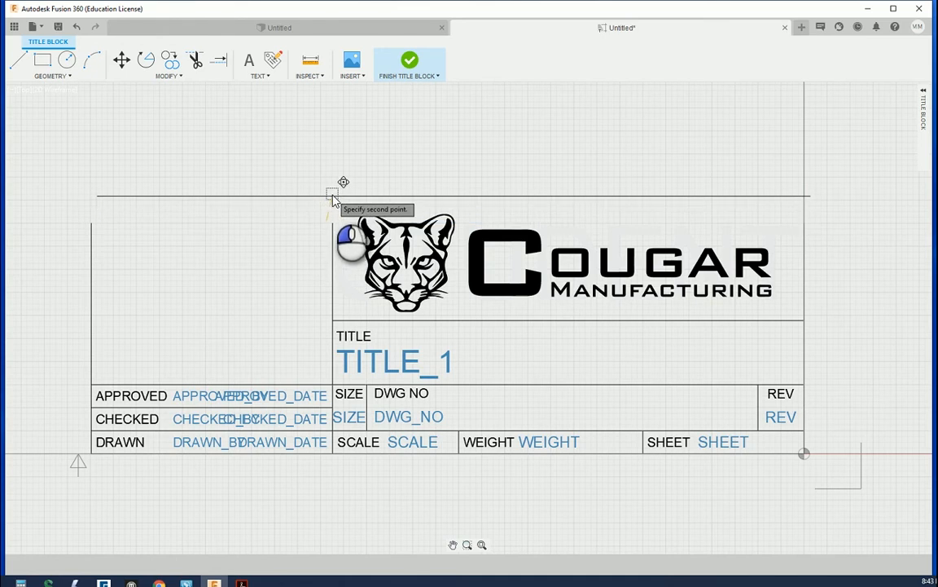
left_click_drag(333, 198, 332, 203)
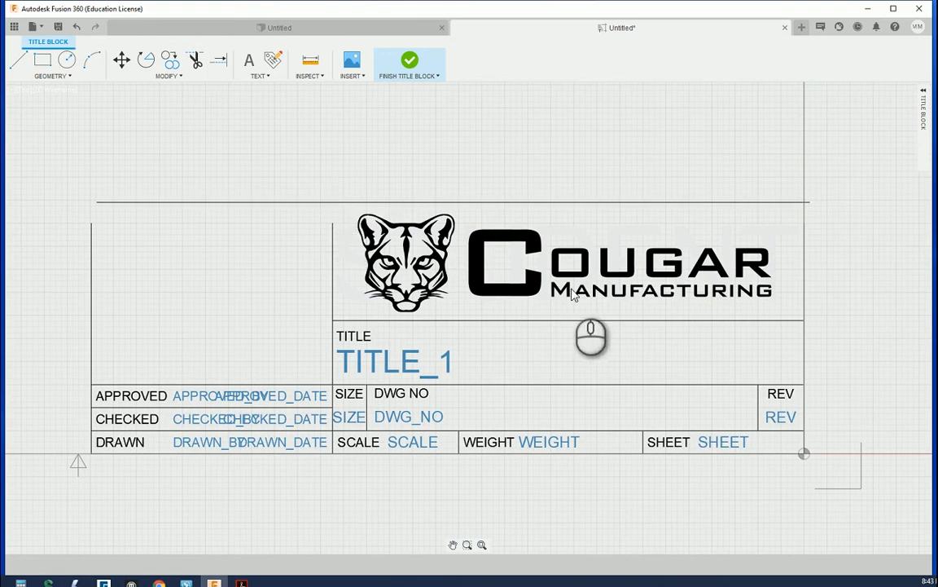
left_click(425, 205)
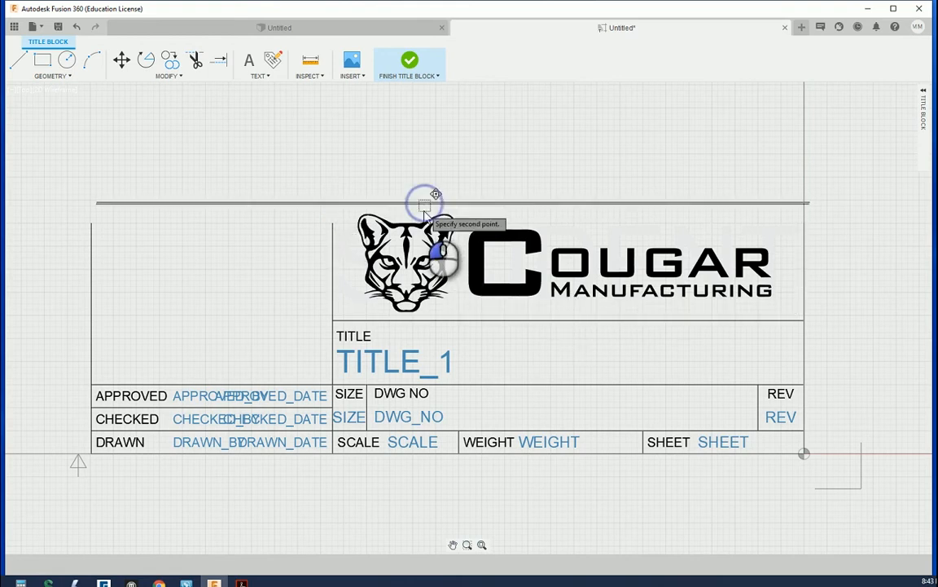
left_click(433, 197)
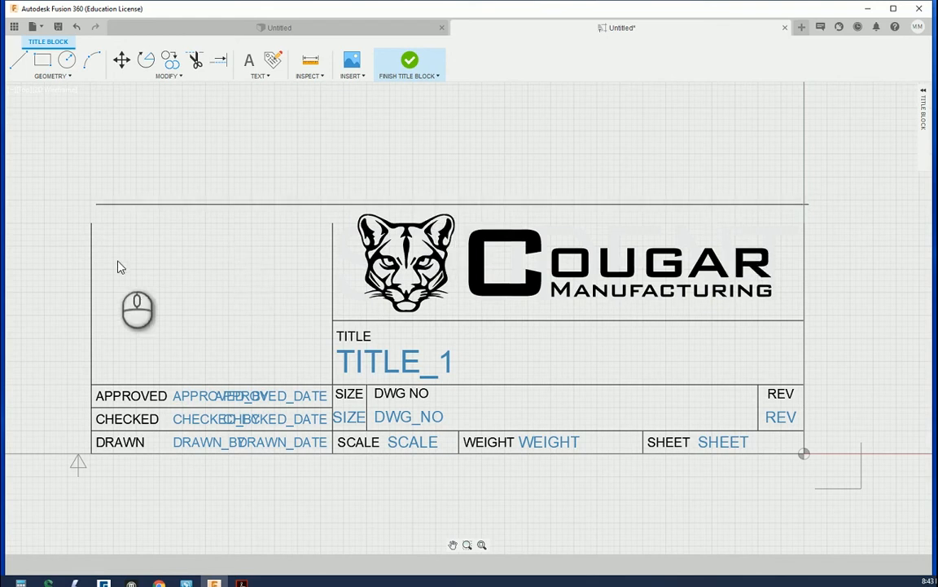
- Draw a vertical line from the top border down to the APPROVED row, splitting the empty cell beside the logo roughly in half
scroll(116, 264, "up", 2)
scroll(240, 223, "down", 3)
scroll(142, 243, "up", 2)
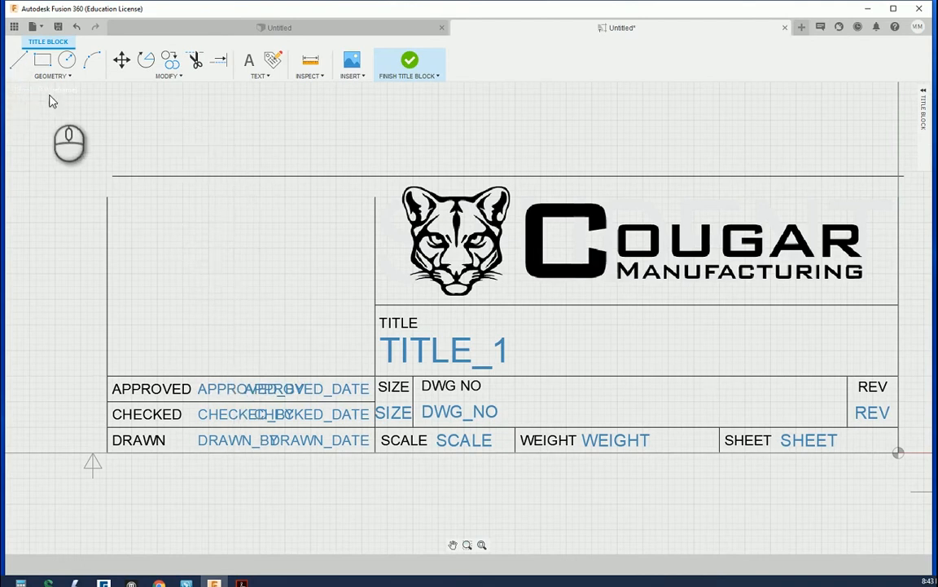
left_click(18, 61)
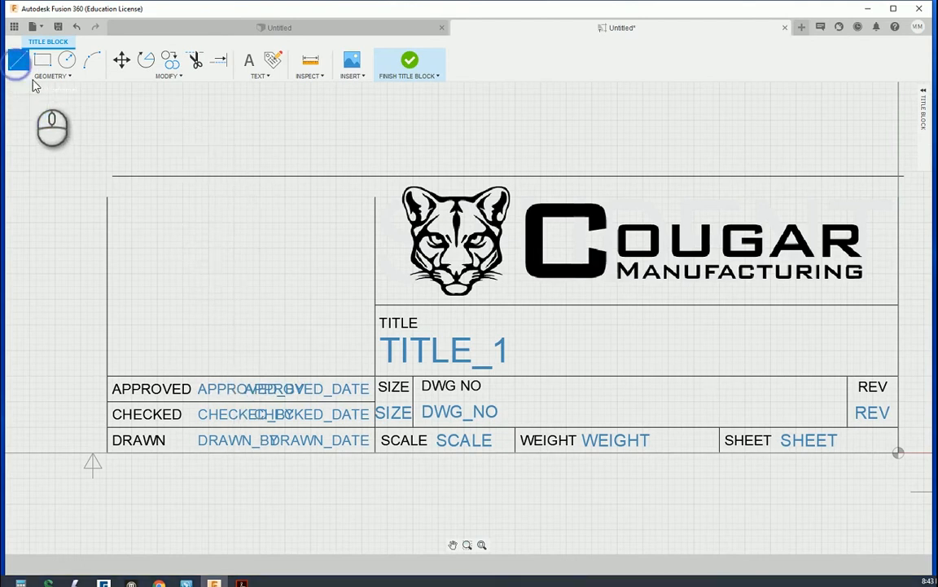
left_click(239, 177)
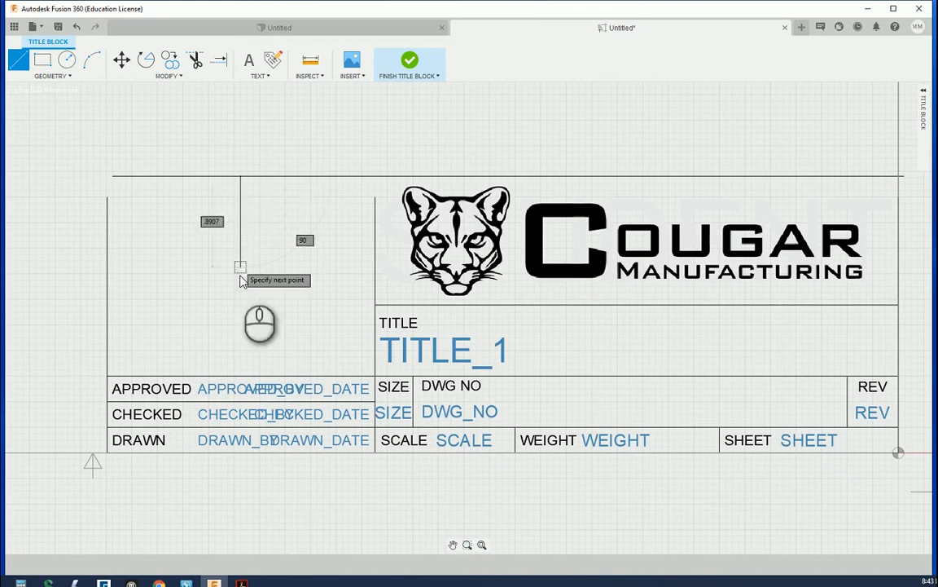
left_click(241, 376)
right_click(232, 131)
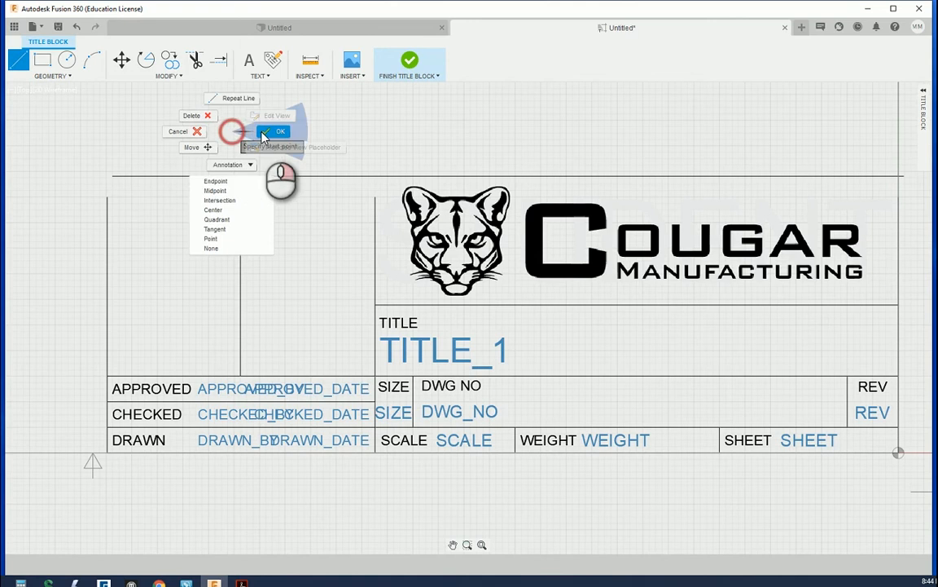
left_click(268, 133)
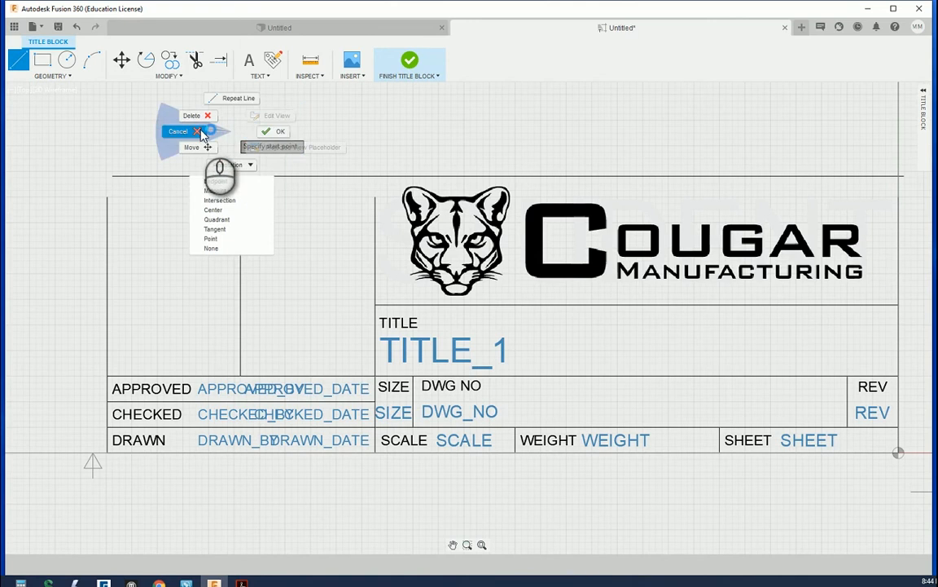
- Draw a horizontal line across the split cells from the left border to the divider beside the logo, slightly below the cougar's ears
left_click(19, 60)
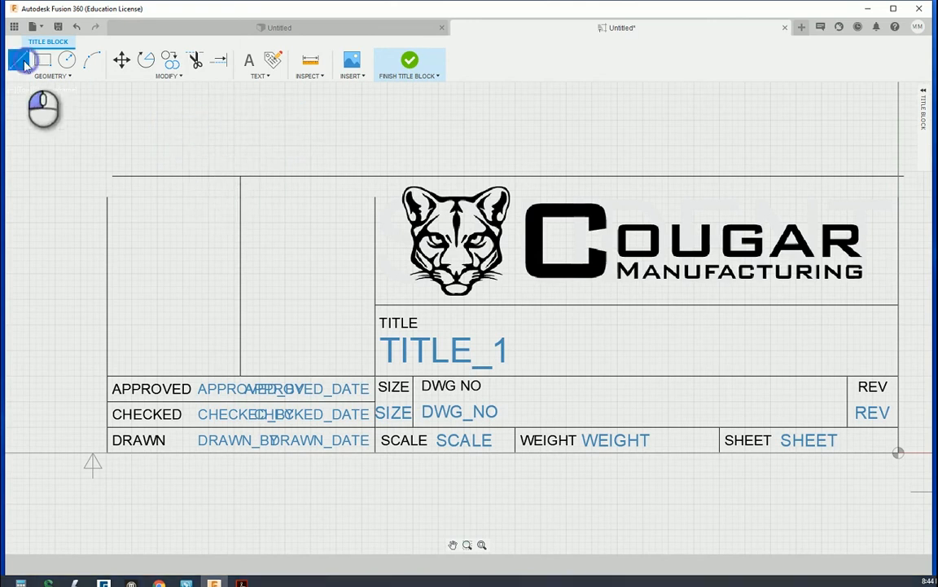
left_click(106, 242)
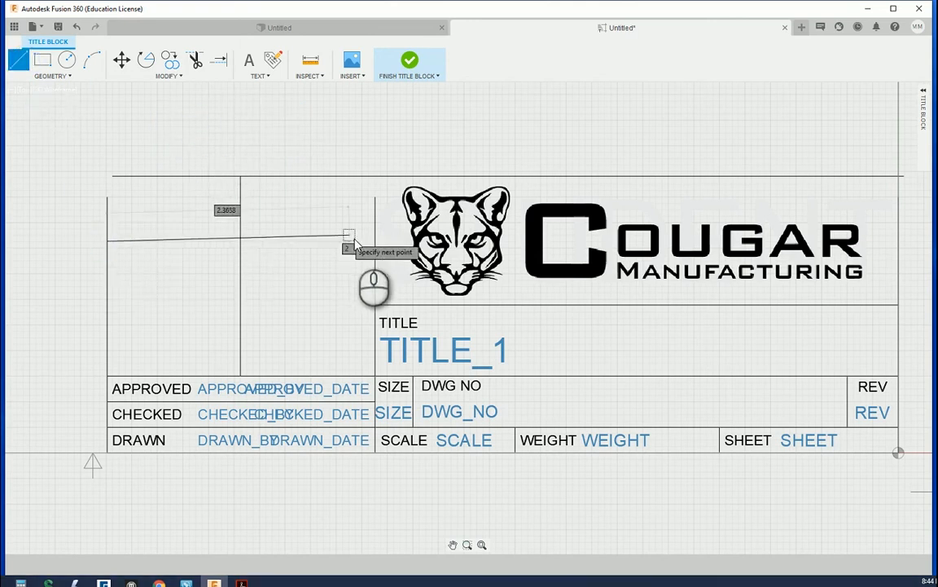
left_click(375, 242)
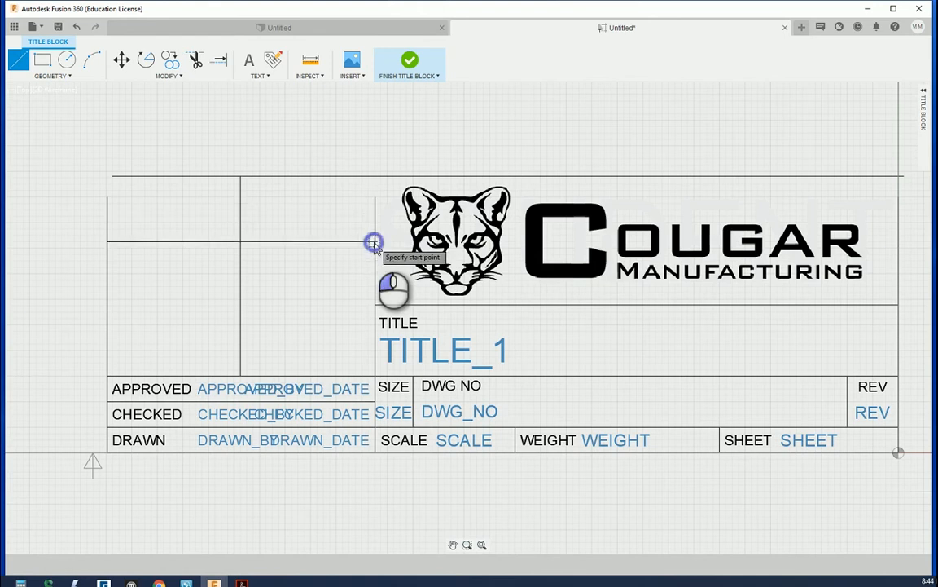
right_click(348, 121)
left_click(388, 122)
- Stretch the upper end of the vertical divider beside the logo until it passes above the top border line
scroll(121, 163, "up", 2)
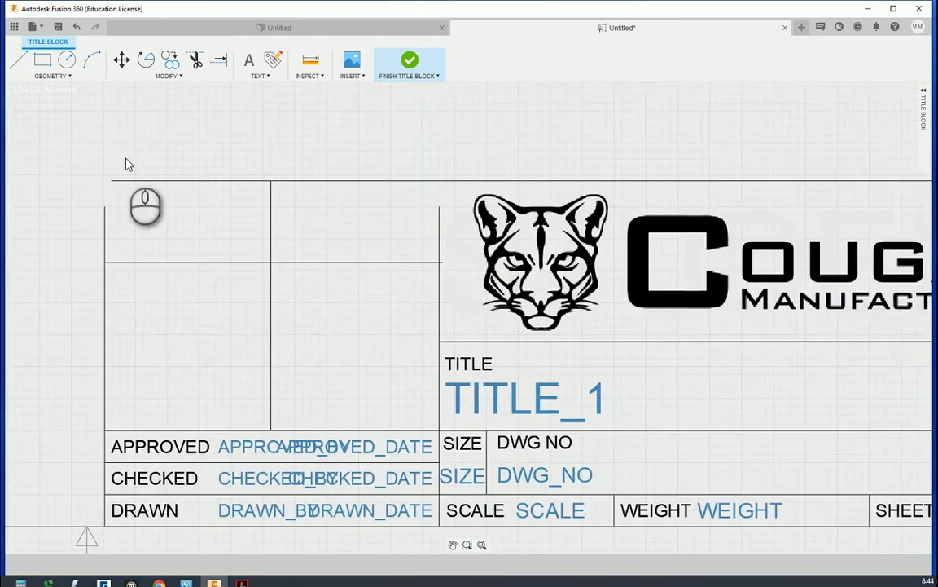
scroll(440, 216, "up", 2)
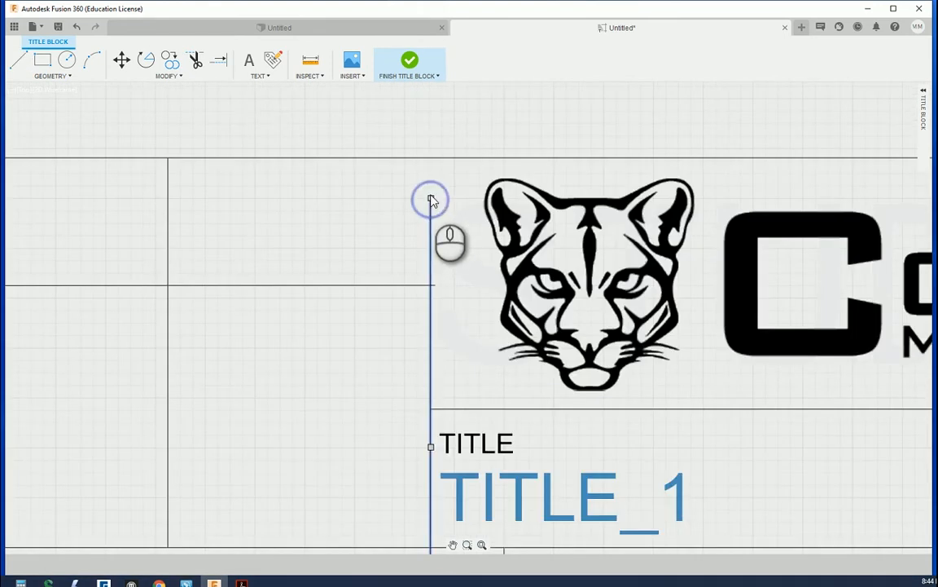
left_click_drag(430, 202, 431, 122)
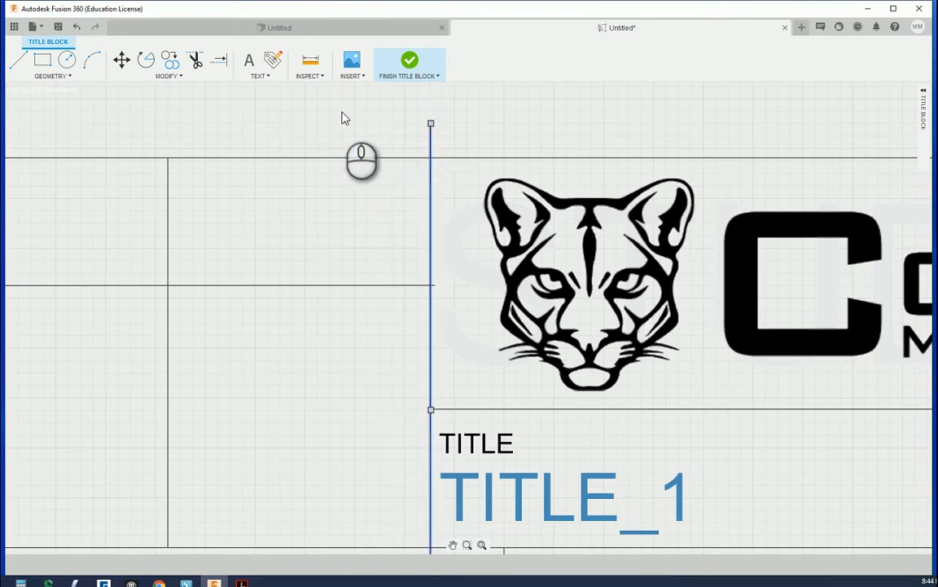
- Extend the title block's left border upward and its top border leftward so the two lines cross at the corner
scroll(383, 127, "down", 3)
scroll(308, 142, "up", 1)
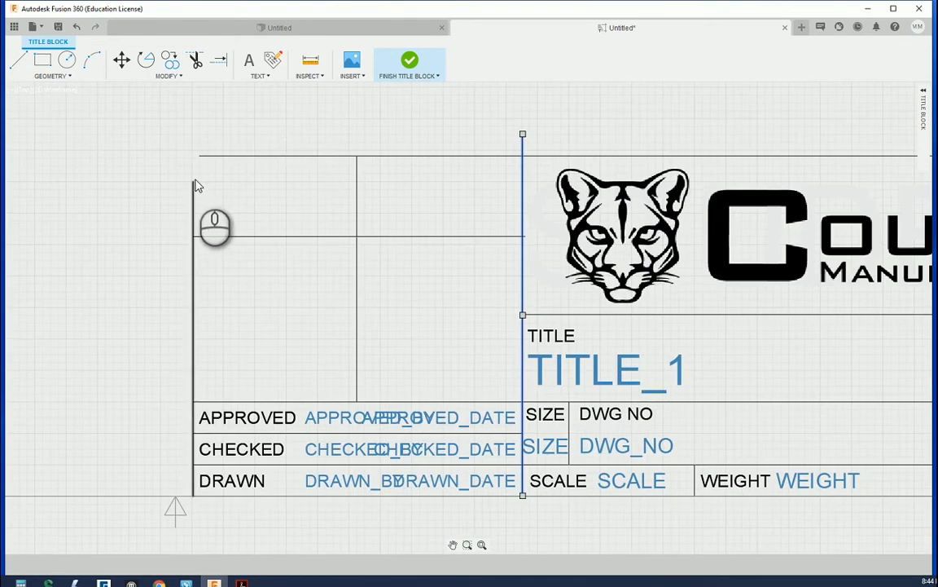
left_click(194, 182)
left_click(192, 178)
left_click_drag(193, 177, 168, 154)
left_click(199, 155)
left_click(198, 155)
left_click(239, 130)
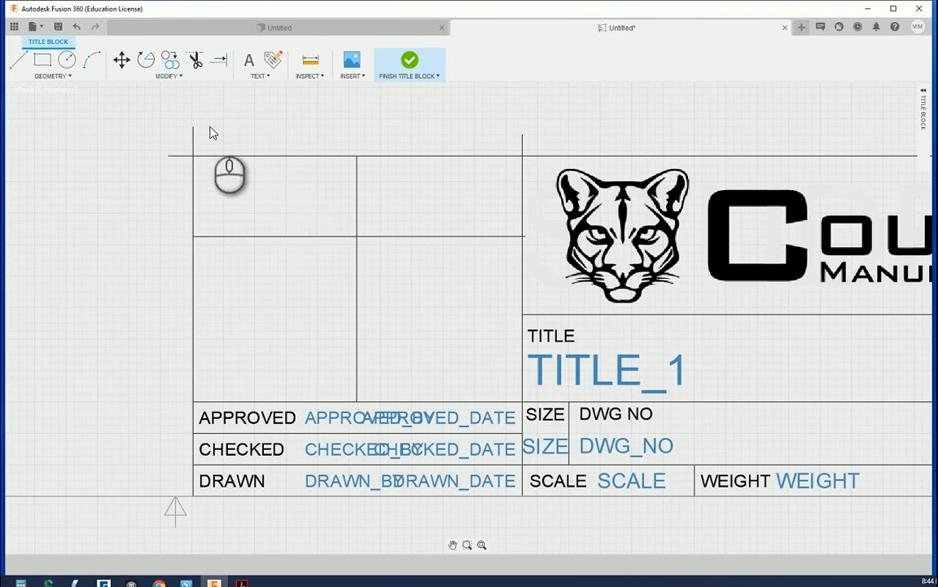
- Add the text "PROPRIETAR AND CONFIDENTIAL" in the upper-left cell of the title block
left_click(250, 63)
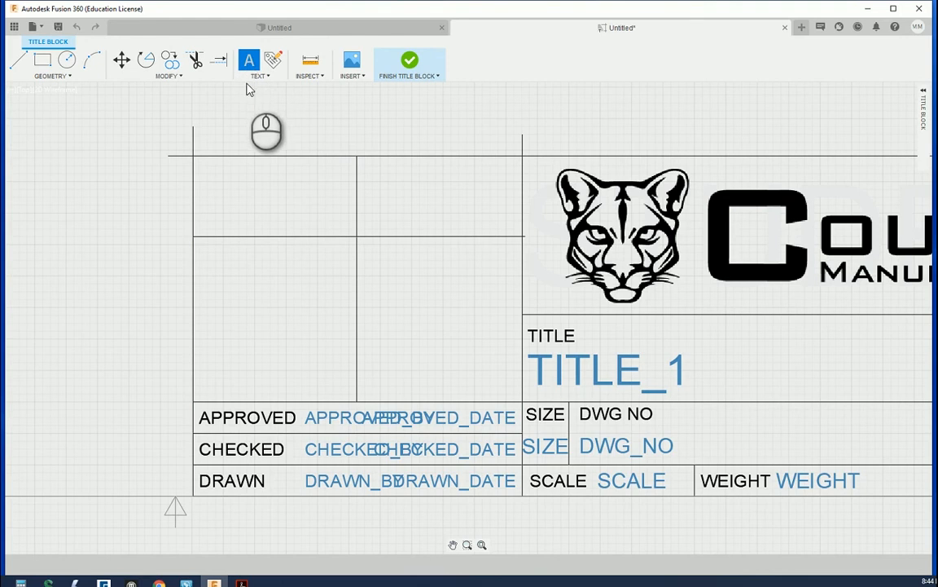
left_click_drag(207, 175, 344, 228)
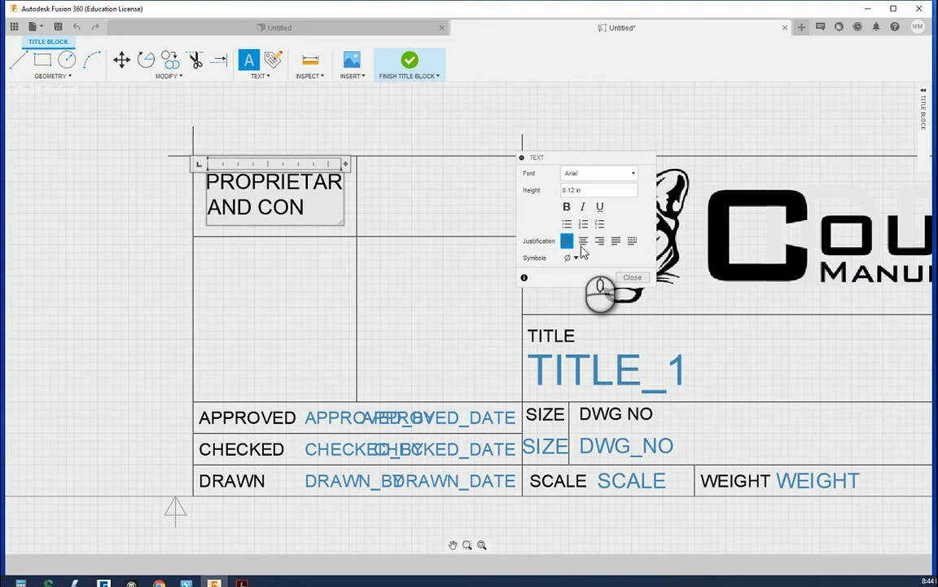
type("DENTIAL")
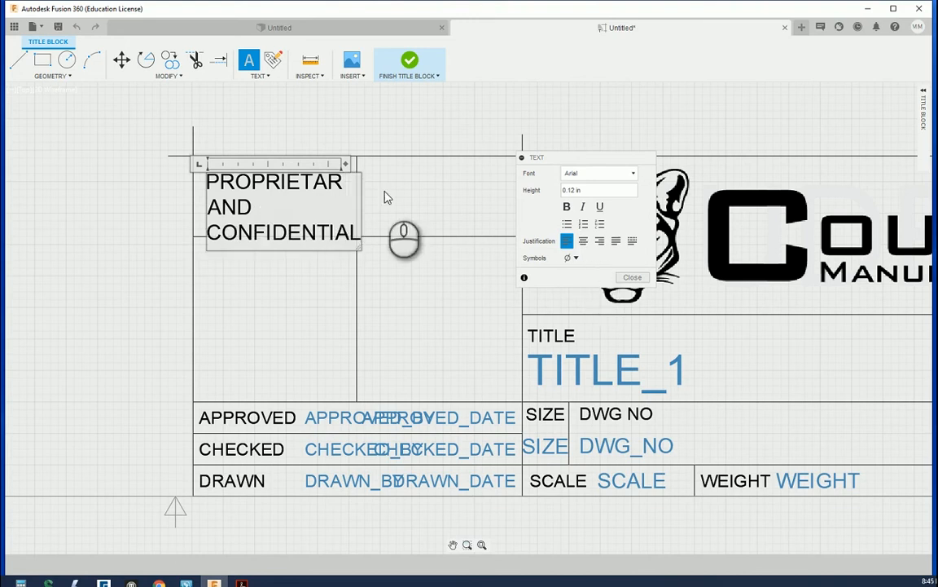
- Set the whole PROPRIETAR AND CONFIDENTIAL text to a height of 0.09 and centre its justification
left_click_drag(356, 235, 200, 175)
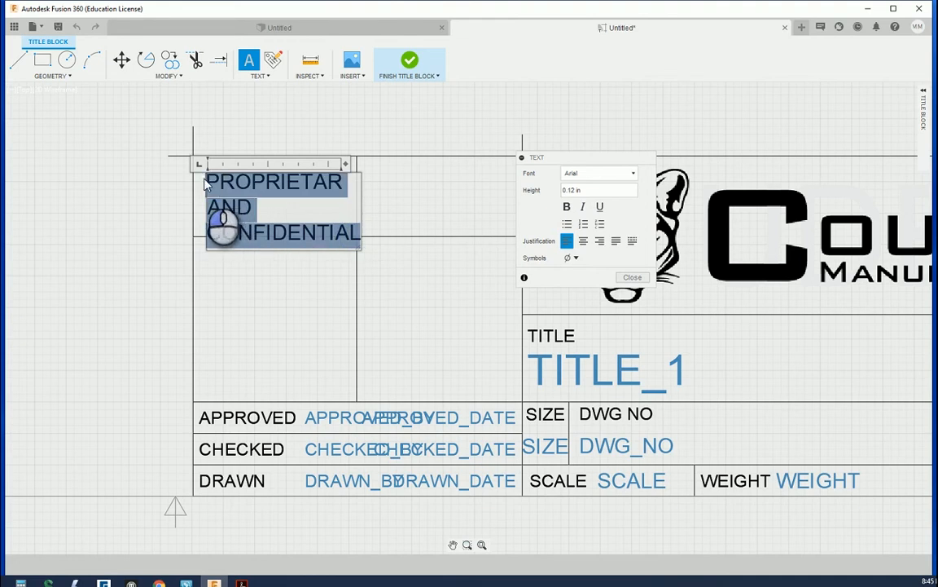
left_click(590, 189)
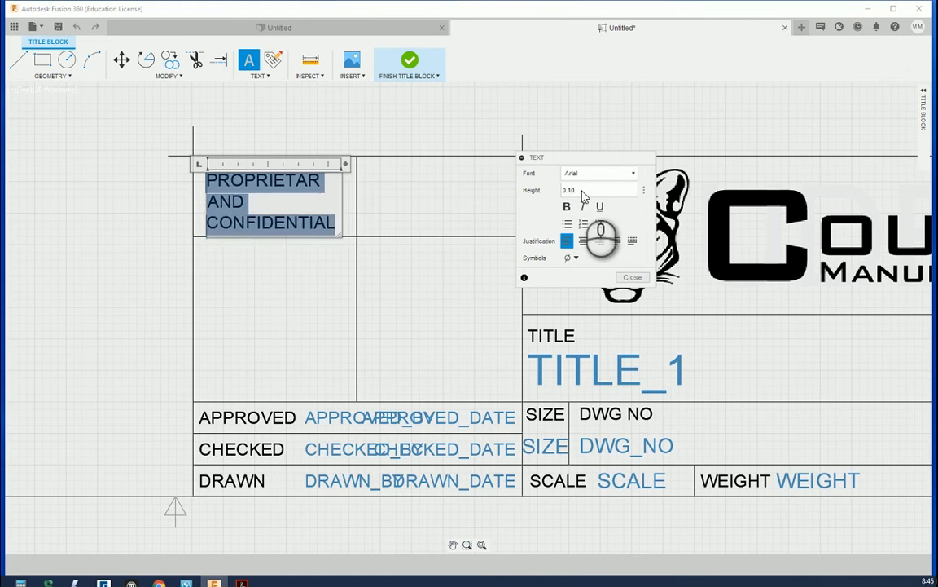
left_click(587, 190)
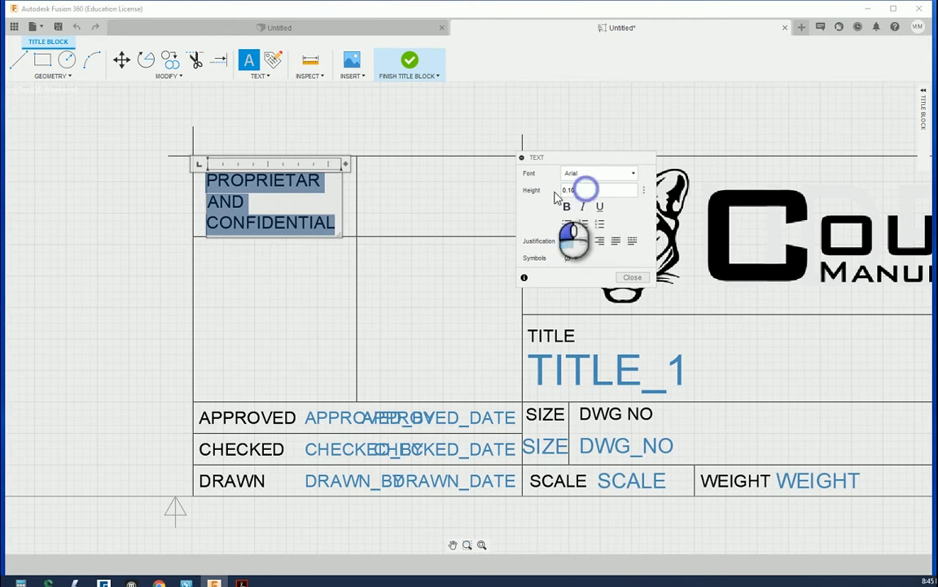
left_click(583, 240)
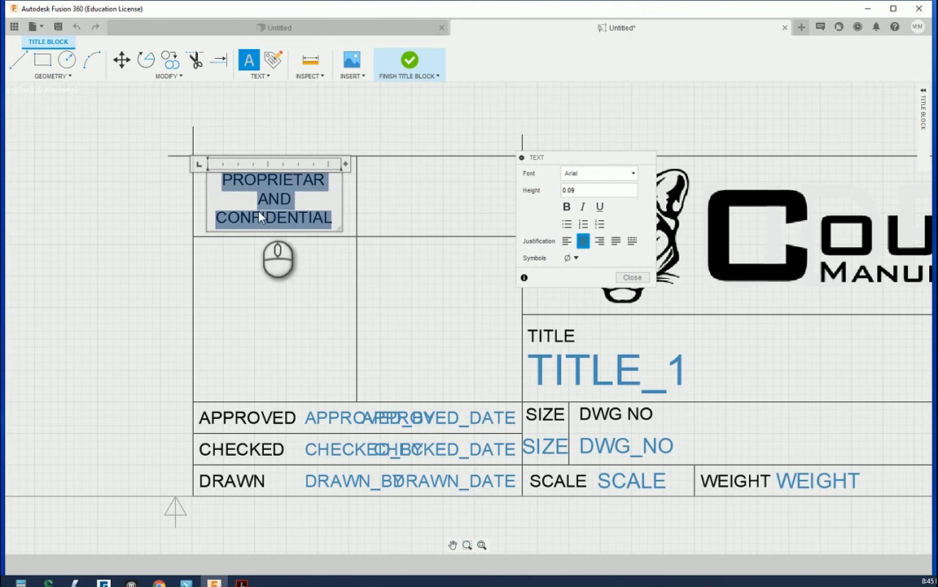
left_click(633, 277)
- Widen the PROPRIETAR AND CONFIDENTIAL text box so the text wraps onto two lines
scroll(281, 250, "up", 3)
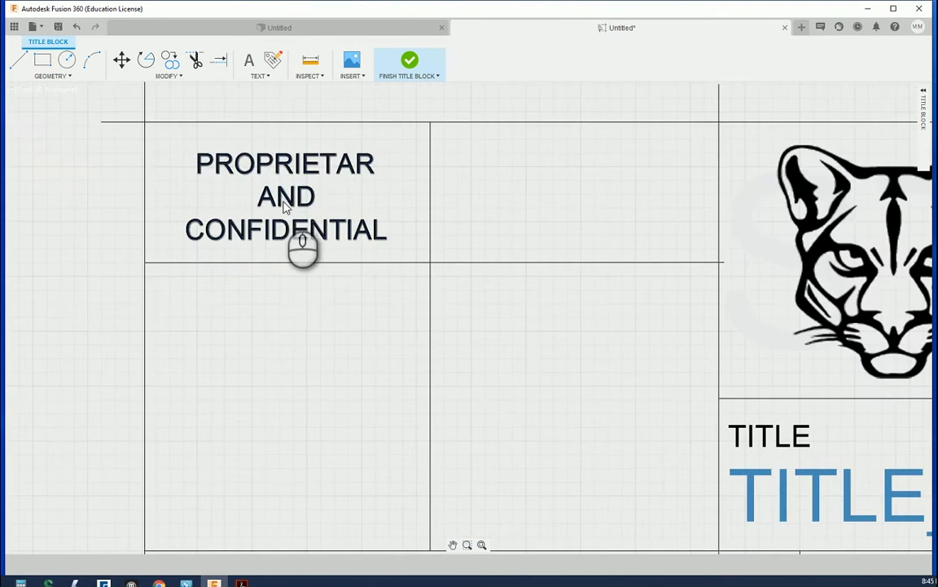
left_click(298, 202)
double_click(297, 202)
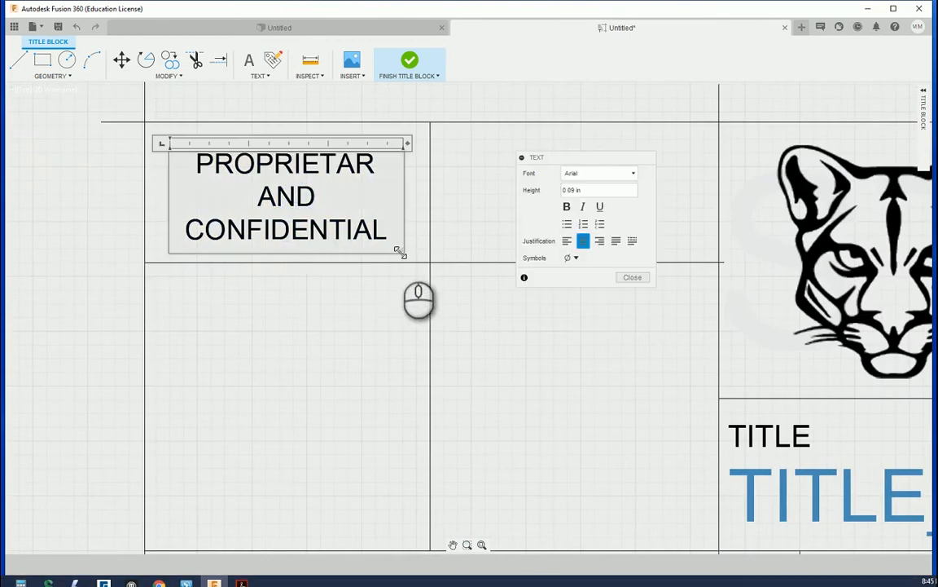
left_click_drag(410, 250, 424, 252)
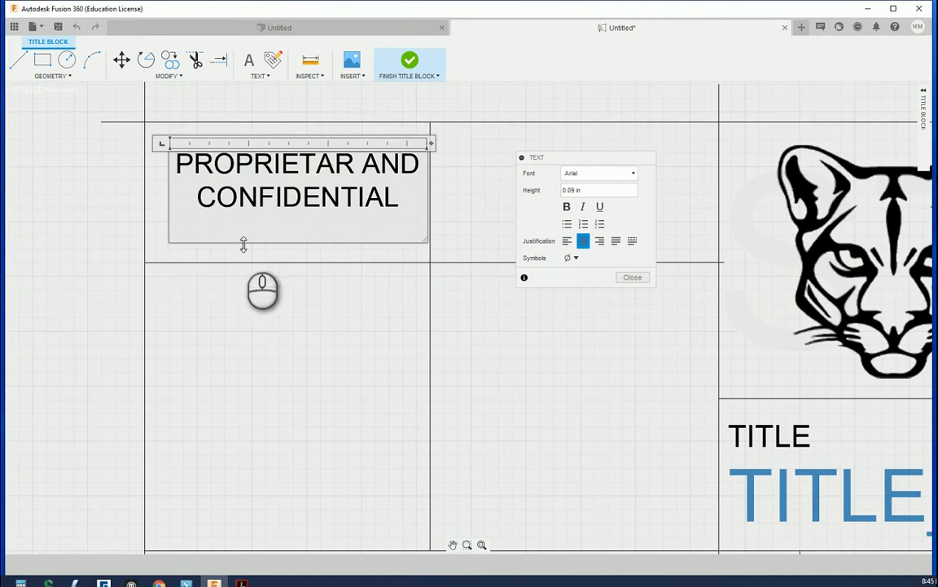
left_click(632, 277)
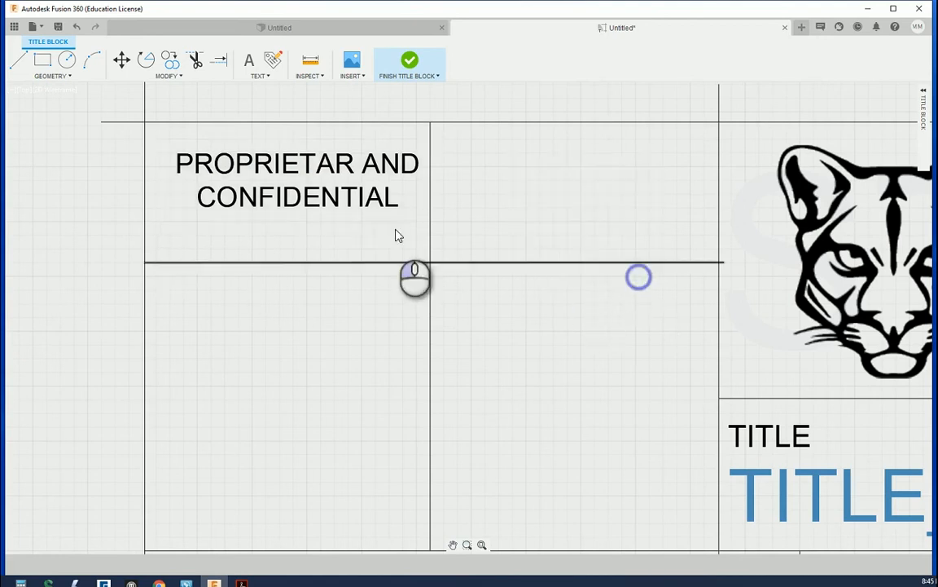
- Shift the two-line text toward the cell's upper-left corner, then make its box shorter and slightly wider to centre it in the cell
scroll(332, 187, "down", 2)
mouse_move(246, 179)
left_mouse_down()
mouse_move(236, 163)
mouse_move(240, 172)
left_mouse_up()
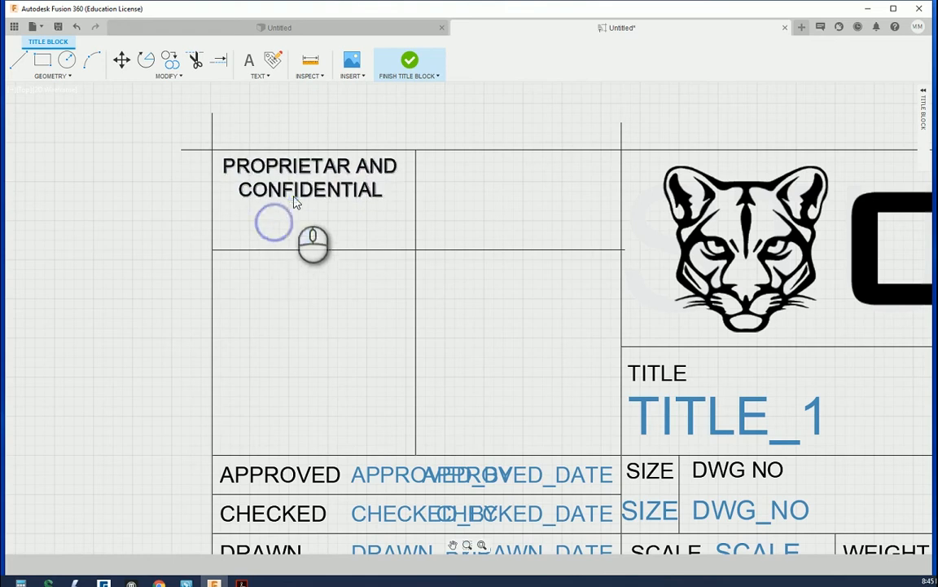
double_click(295, 195)
scroll(229, 185, "up", 2)
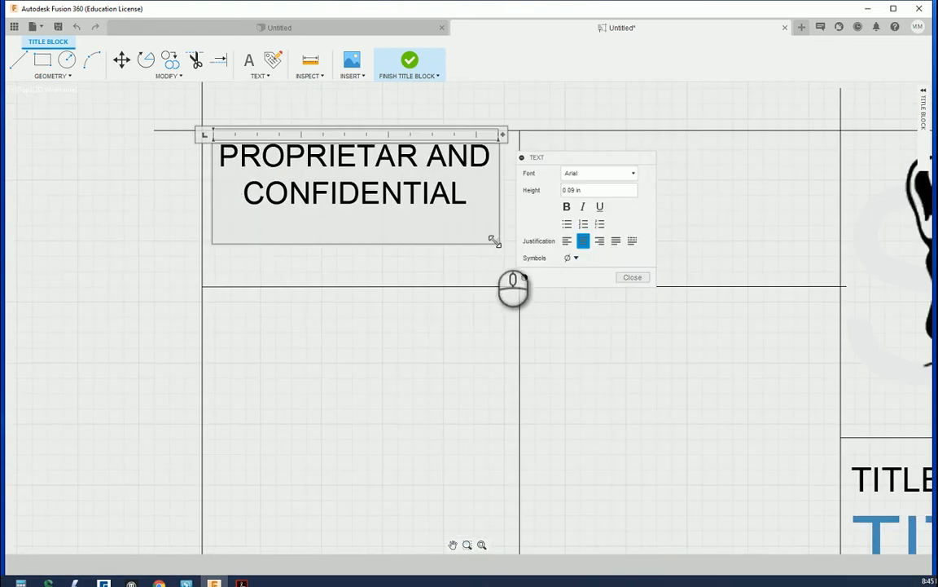
left_click_drag(495, 243, 509, 215)
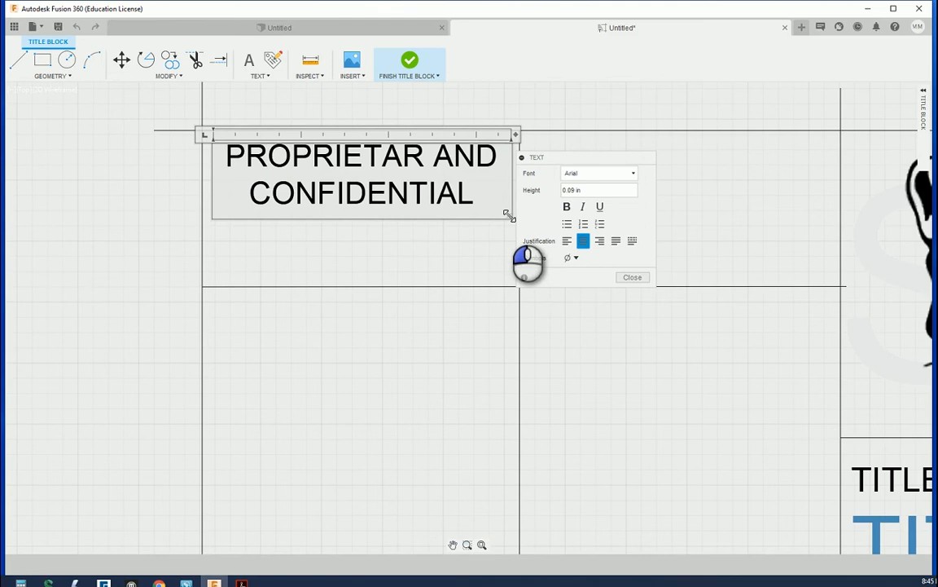
left_click(625, 276)
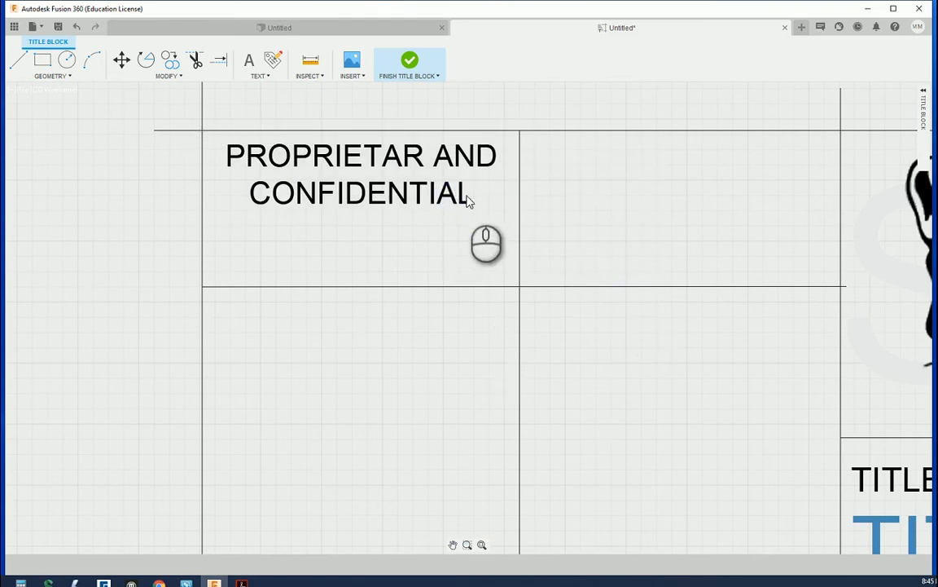
- Duplicate the PROPRIETAR AND CONFIDENTIAL text in place and move one copy about 1.31 in horizontally into the neighbouring cell on the right
left_click(468, 202)
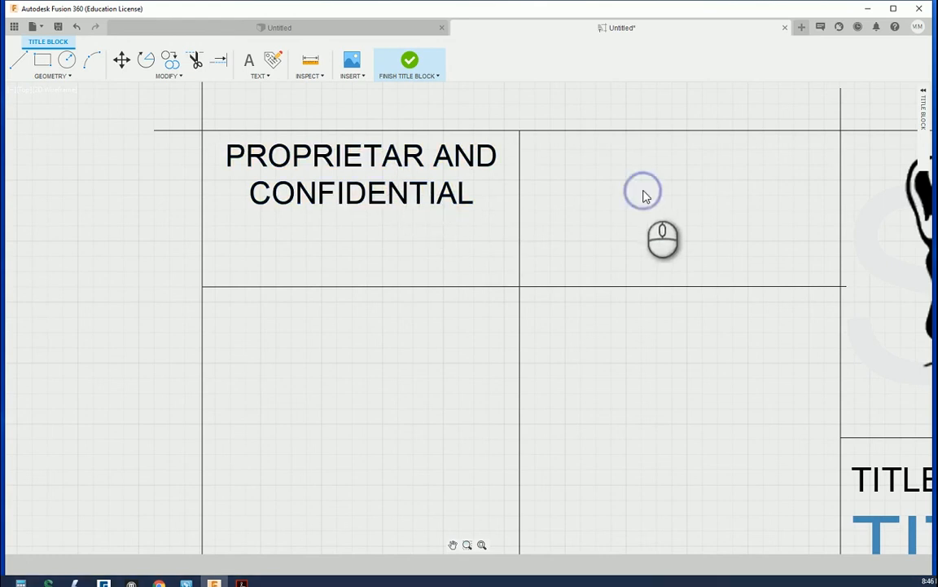
key("m")
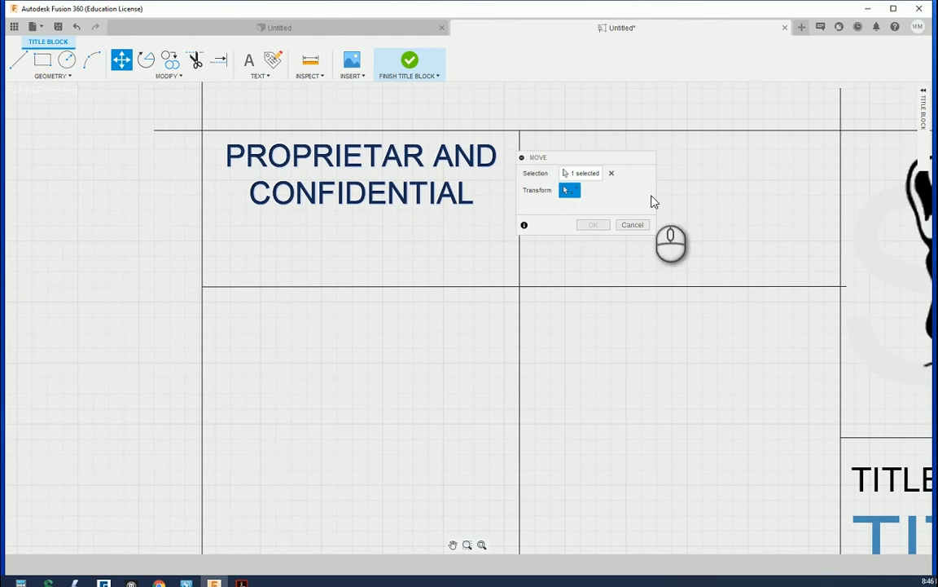
left_click_drag(576, 157, 624, 72)
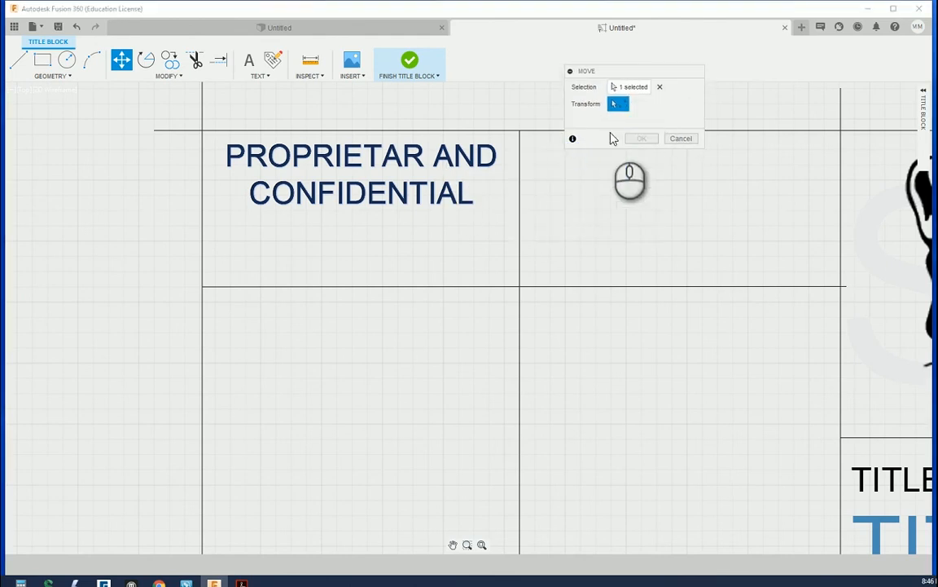
left_click(484, 154)
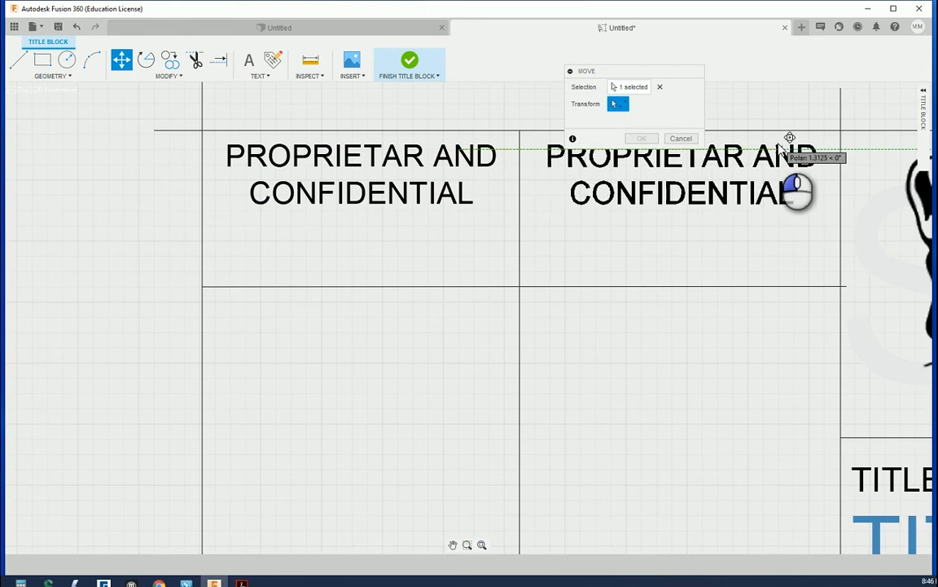
left_click(781, 147)
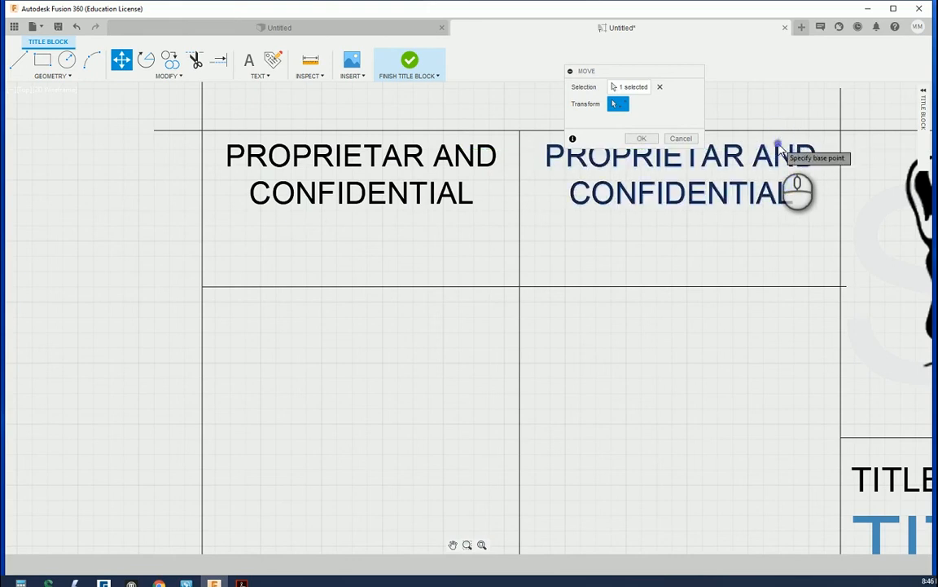
left_click(641, 139)
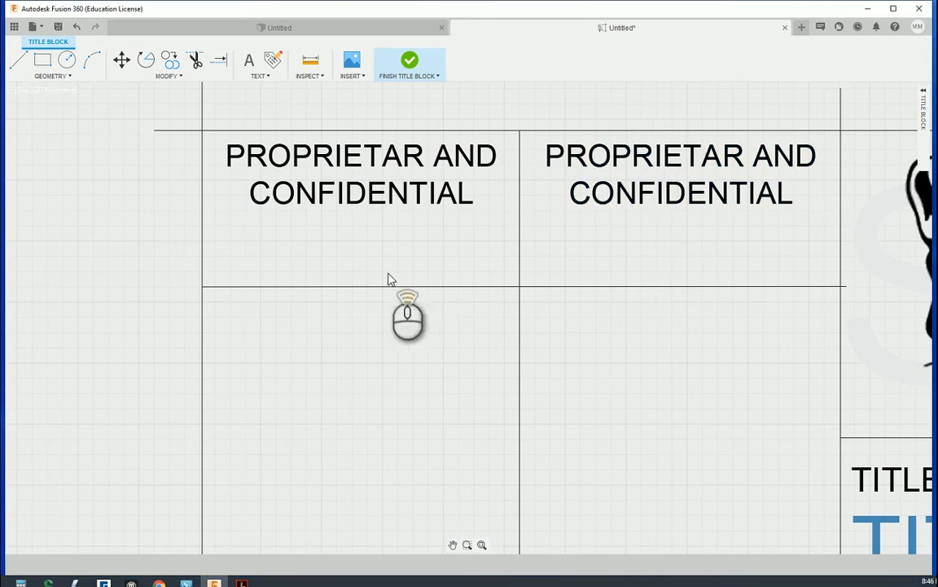
scroll(388, 277, "down", 2)
scroll(388, 277, "down", 1)
scroll(591, 192, "up", 3)
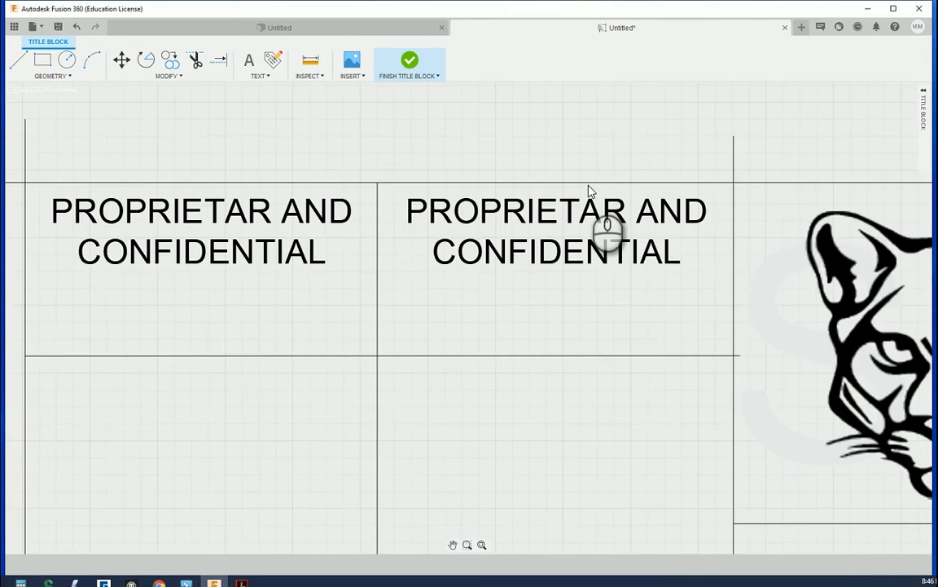
- Replace the copied PROPRIETAR AND CONFIDENTIAL text in the right-hand cell with UNLESS OTHERWISE SPECIFIED
scroll(589, 186, "up", 1)
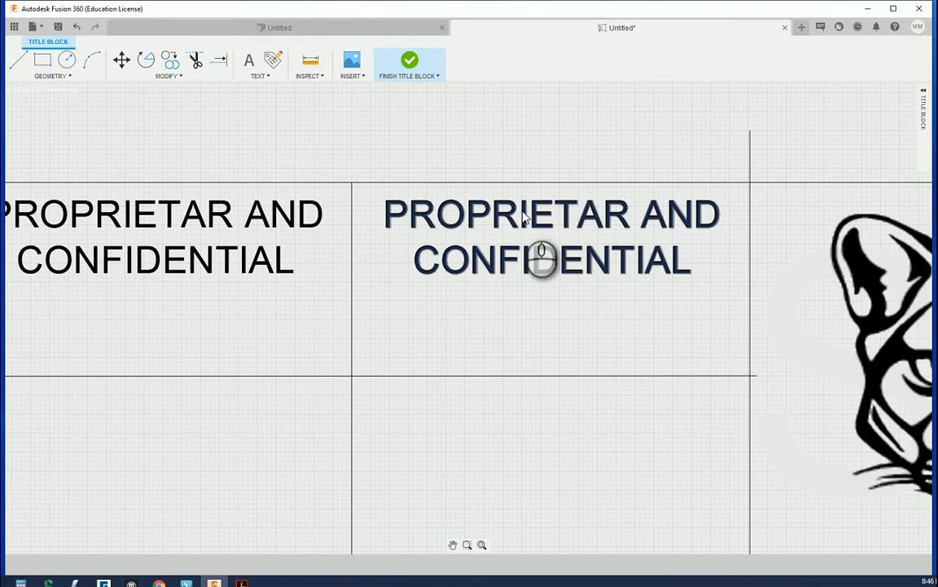
double_click(607, 227)
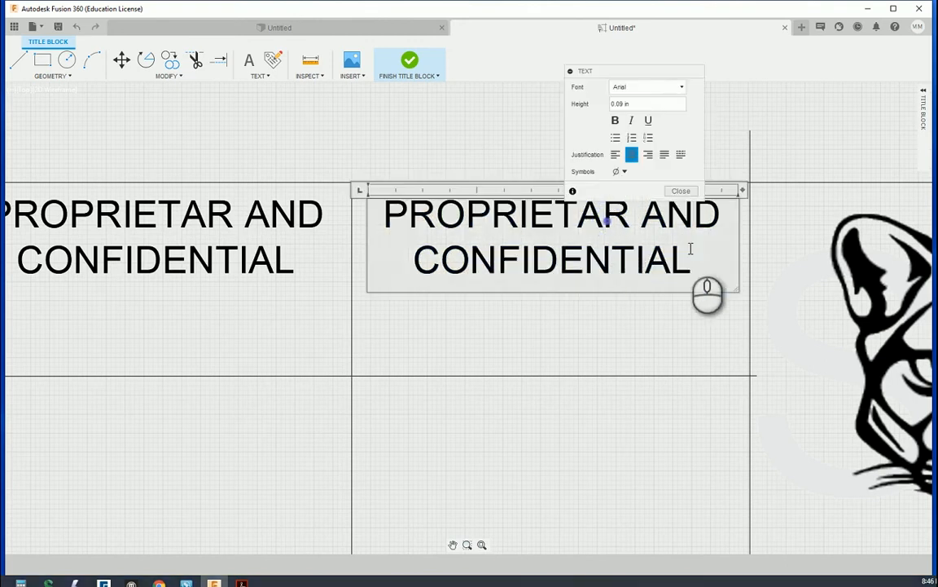
left_click_drag(692, 273, 381, 215)
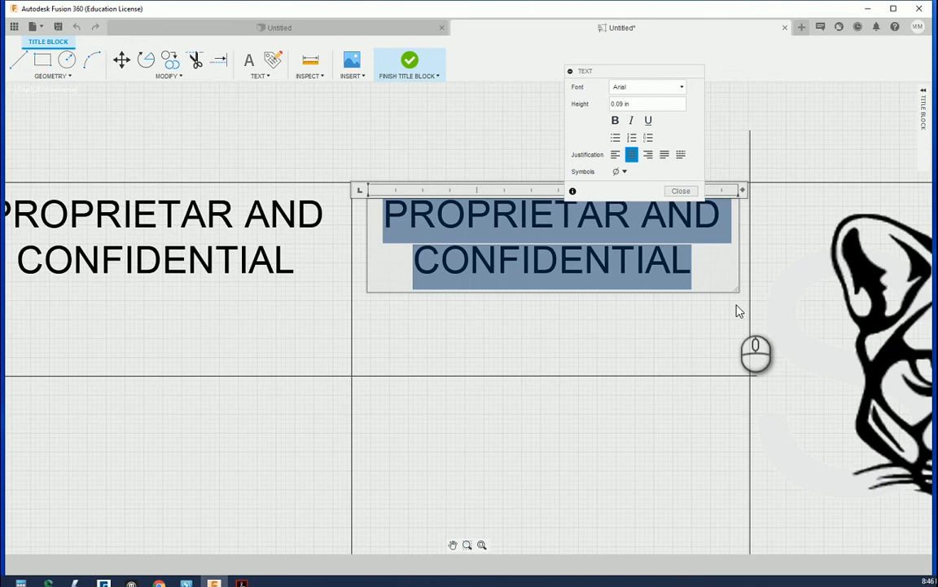
type("UNLESS")
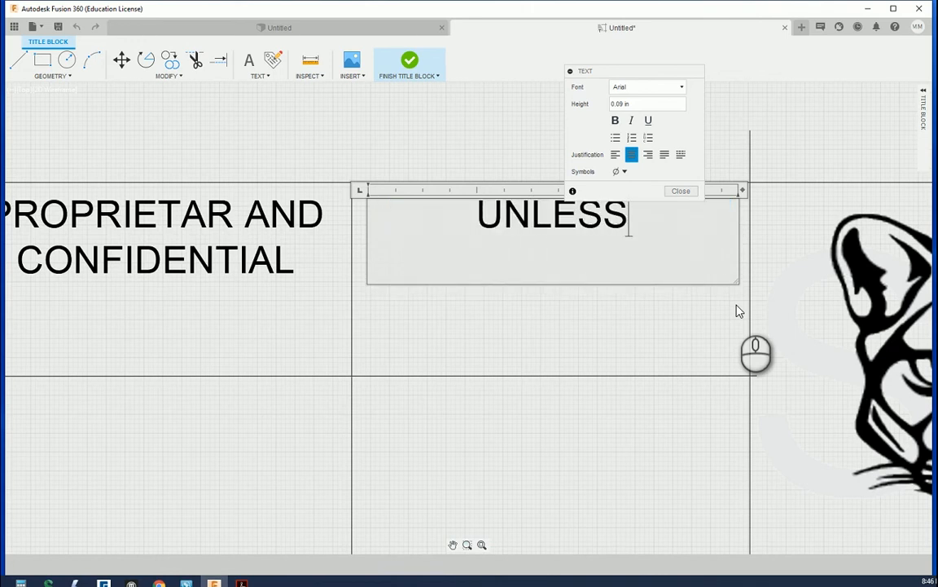
type(" OTHERWIS")
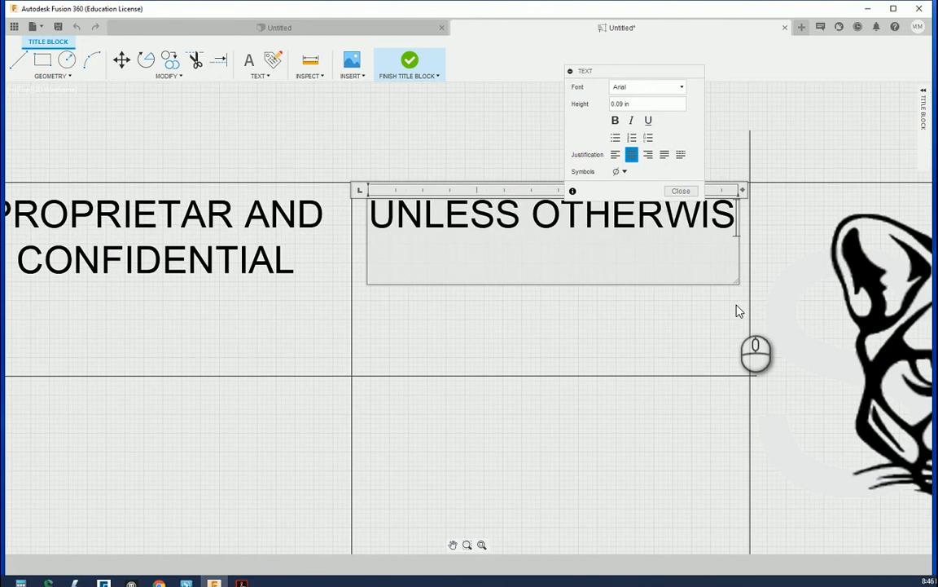
type("E STATE")
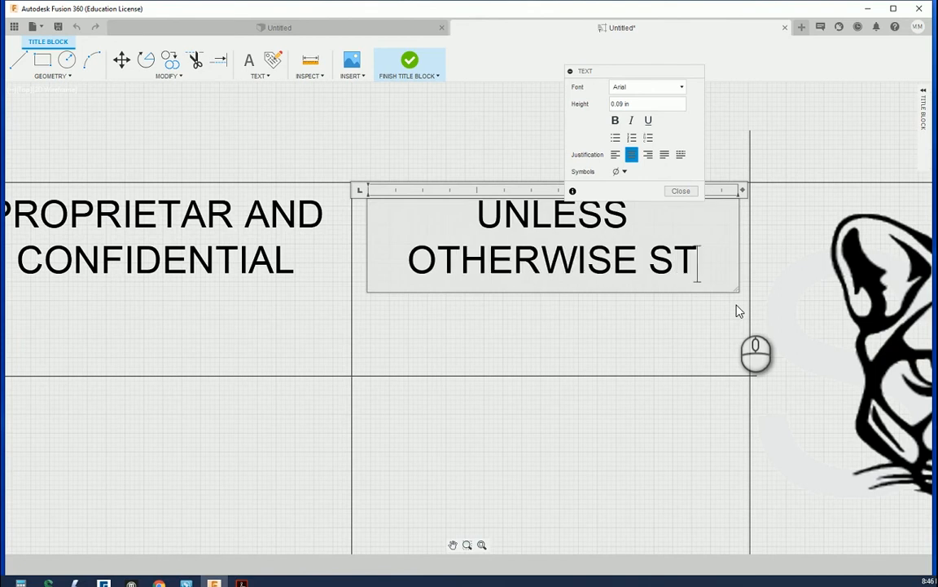
key("BackSpace")
key("BackSpace")
key("BackSpace")
key("BackSpace")
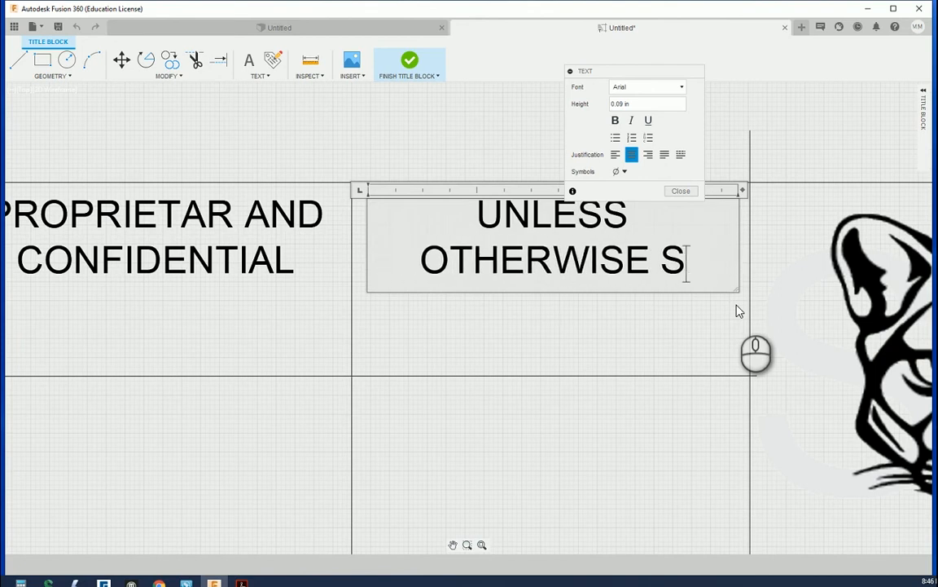
type("PECIFIED")
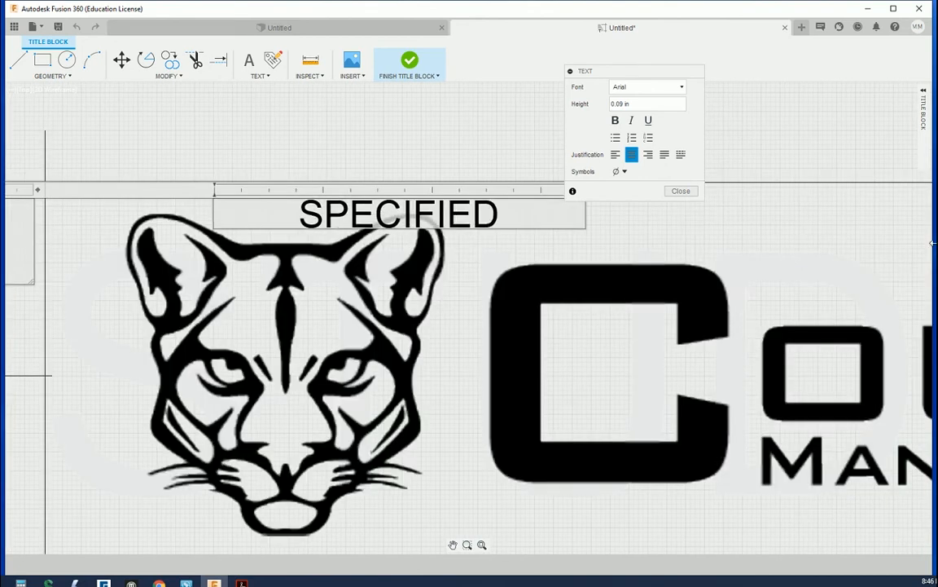
left_click(681, 192)
- Lengthen the UNLESS OTHERWISE SPECIFIED text box downward so SPECIFIED flows onto a third line inside its cell
scroll(708, 230, "down", 4)
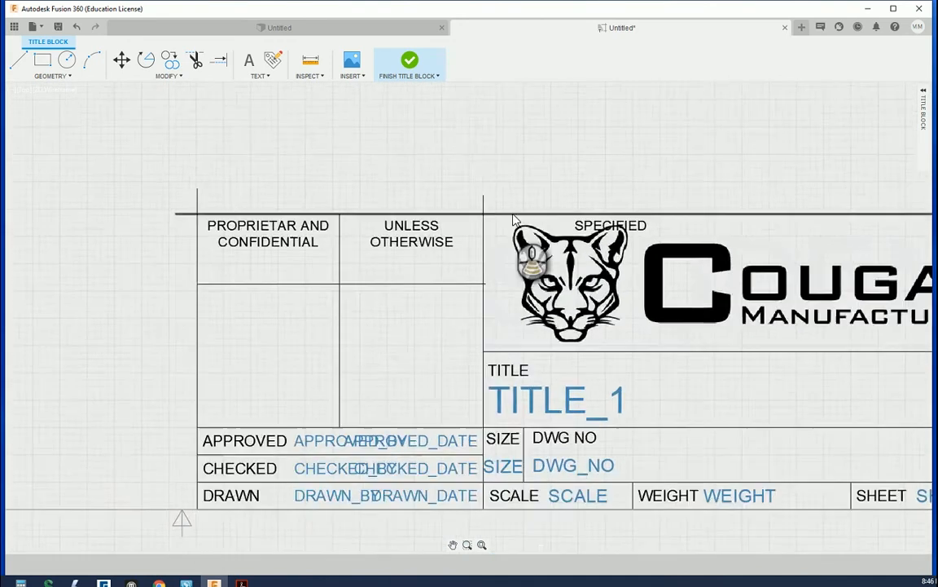
scroll(632, 232, "up", 4)
scroll(631, 232, "up", 1)
left_click(386, 257)
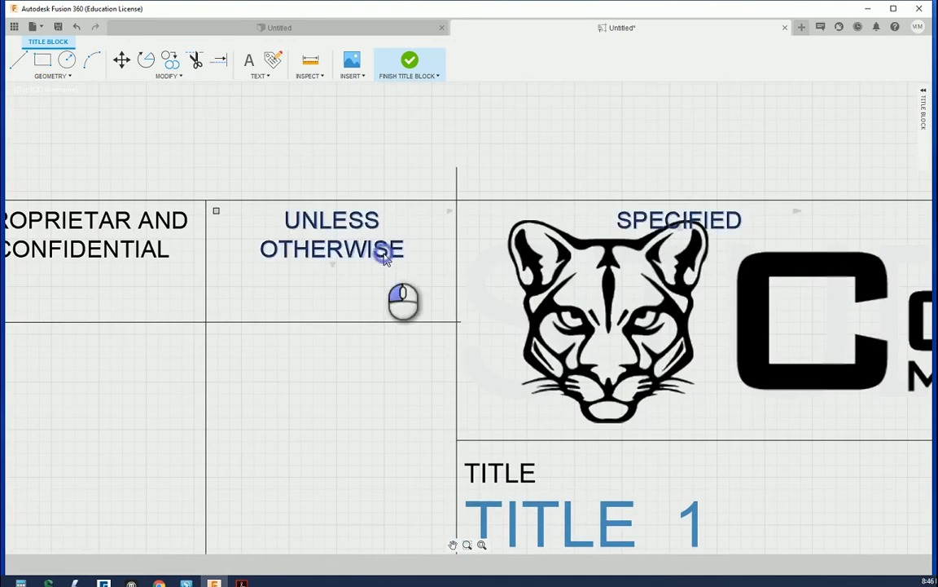
left_click(334, 268)
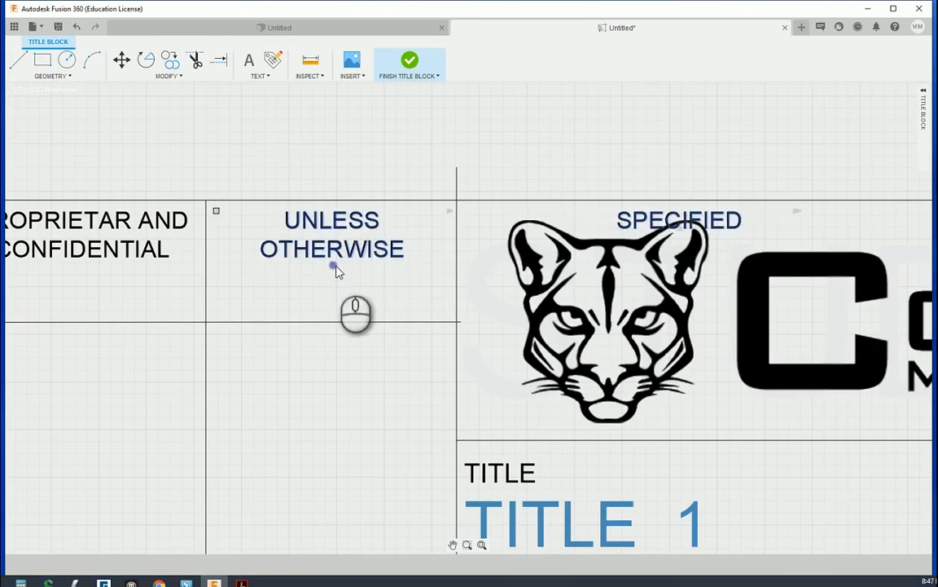
left_click(334, 270)
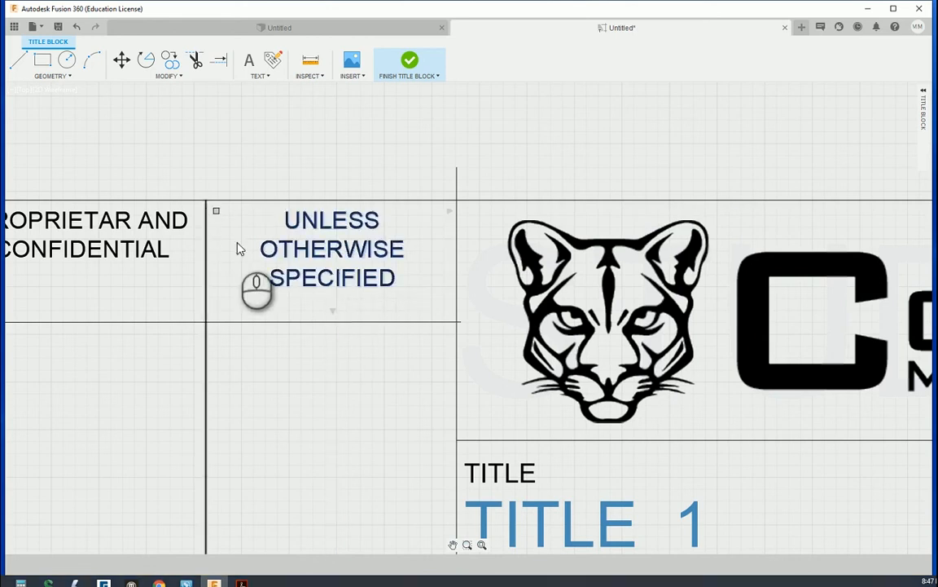
- Widen and shorten the UNLESS OTHERWISE SPECIFIED box so it wraps onto two lines, and shift the text slightly to the left
scroll(419, 297, "down", 2)
scroll(290, 253, "up", 2)
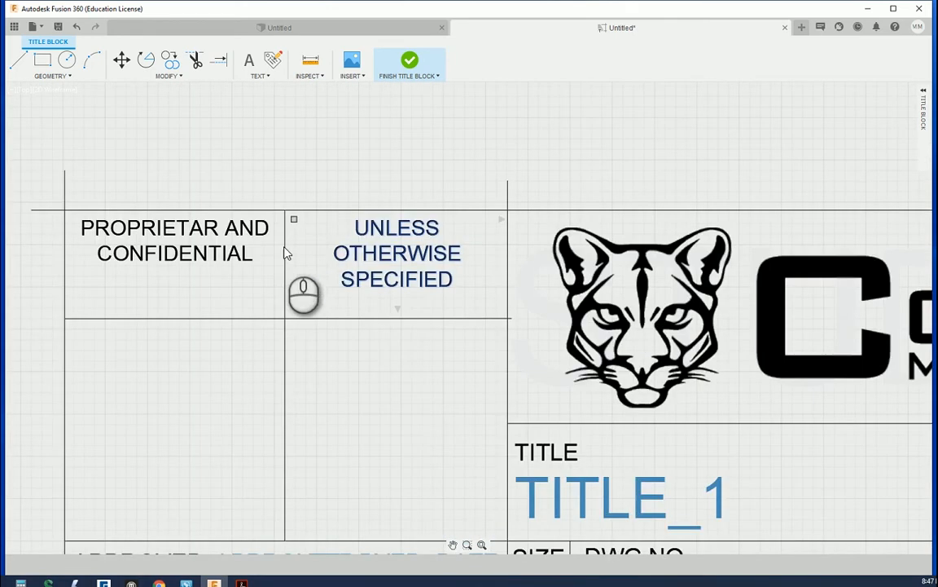
double_click(361, 254)
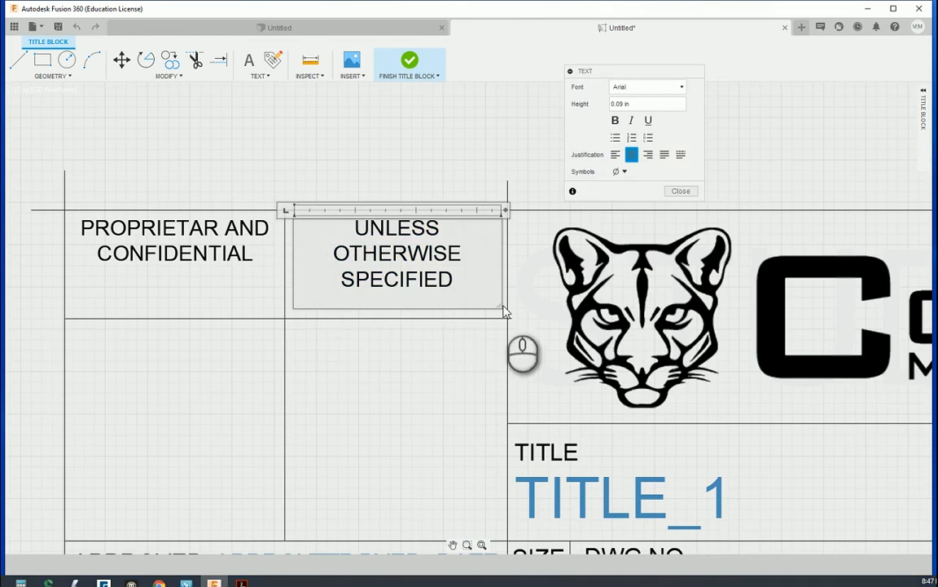
left_click_drag(499, 307, 511, 272)
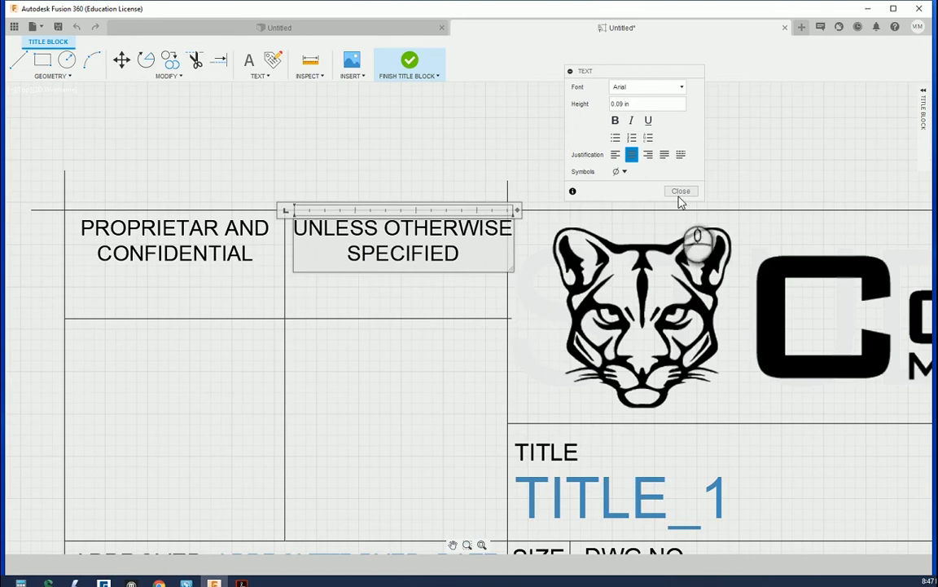
left_click(681, 190)
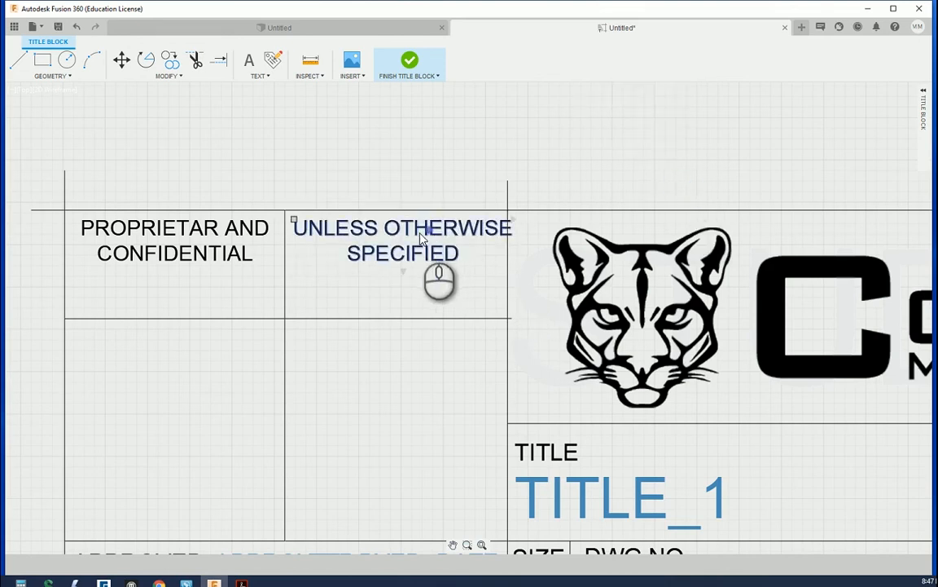
left_click_drag(428, 233, 418, 236)
- Move the title block's left vertical border line outward to widen the PROPRIETAR AND CONFIDENTIAL cell
scroll(521, 176, "down", 3)
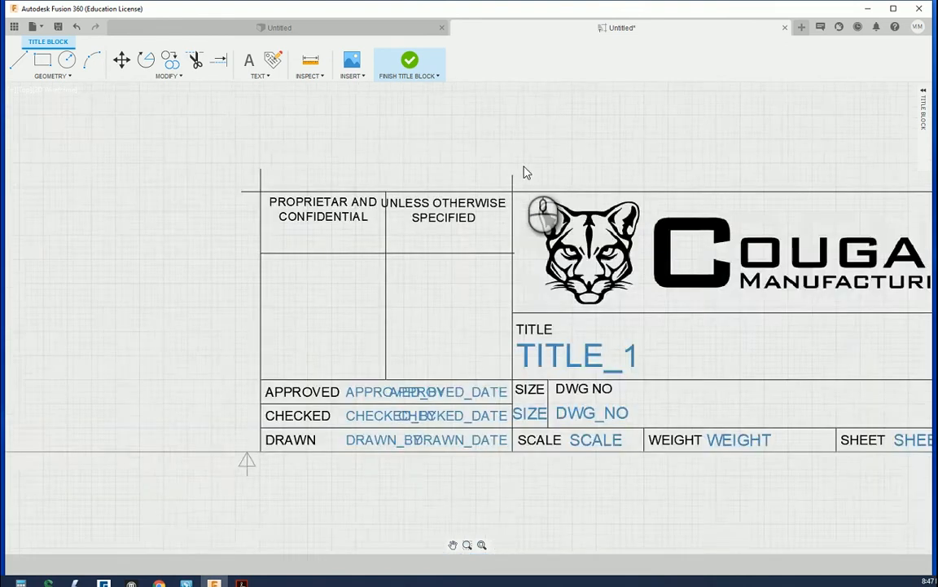
scroll(269, 228, "up", 4)
scroll(245, 206, "down", 4)
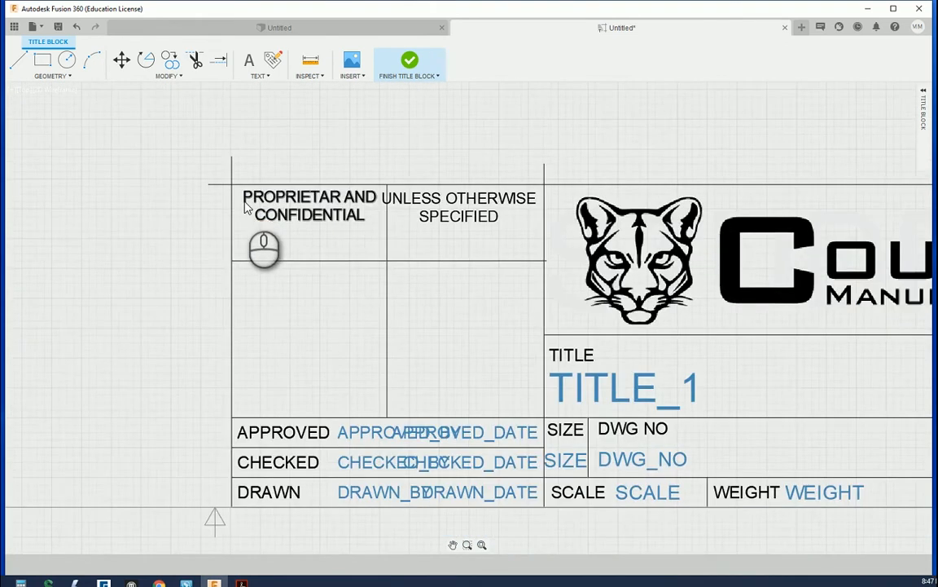
scroll(110, 281, "up", 1)
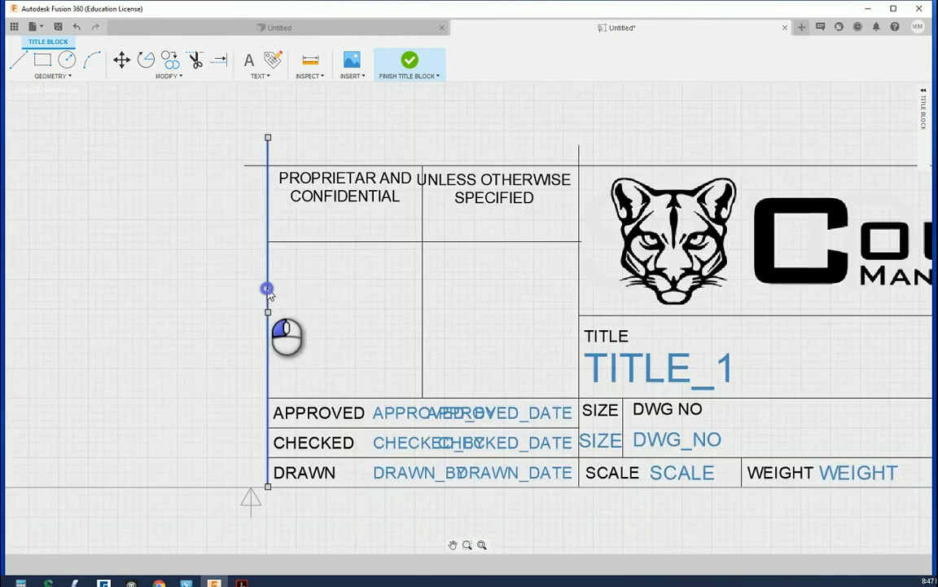
left_click_drag(270, 295, 259, 295)
scroll(289, 261, "up", 3)
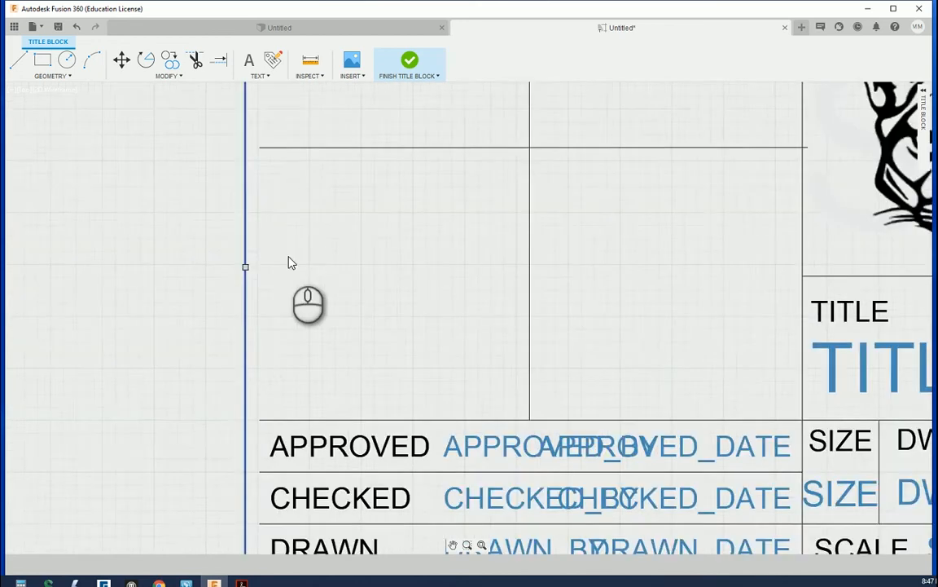
- Shift the PROPRIETAR AND CONFIDENTIAL text left and slightly down within its widened cell
scroll(261, 345, "down", 3)
scroll(366, 180, "up", 2)
left_click_drag(345, 178, 315, 203)
left_click(327, 206)
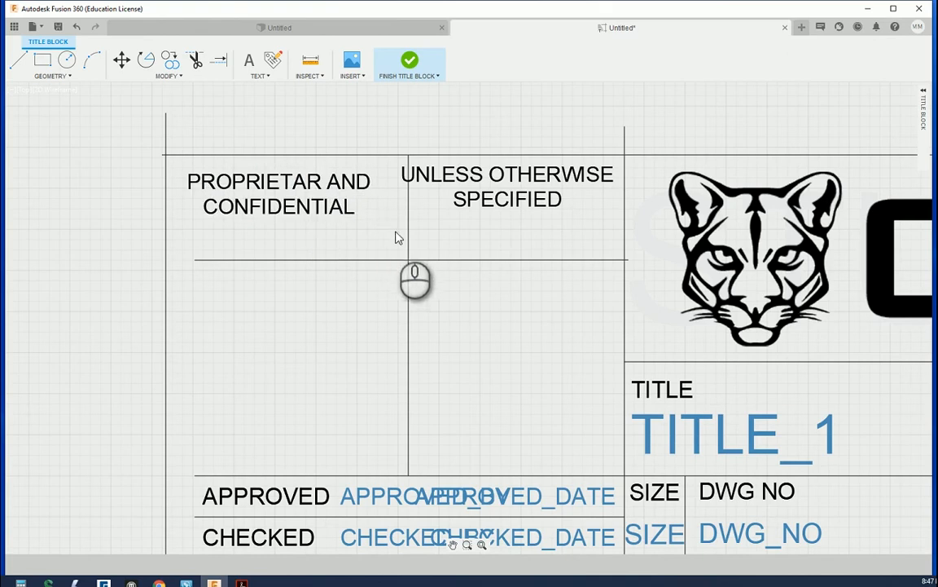
- Move the vertical divider left between the two headings and raise the horizontal line to just below them
left_click_drag(407, 242, 388, 186)
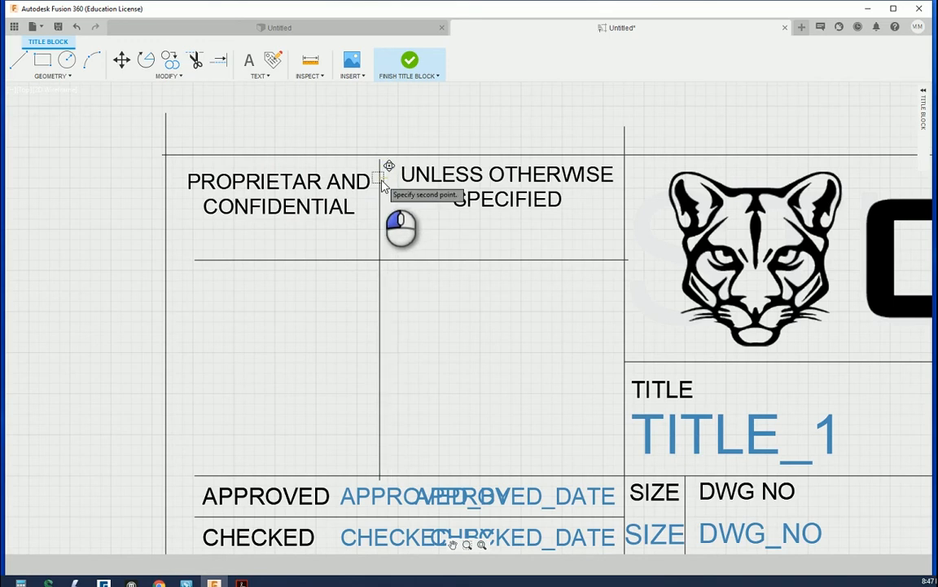
key("Escape")
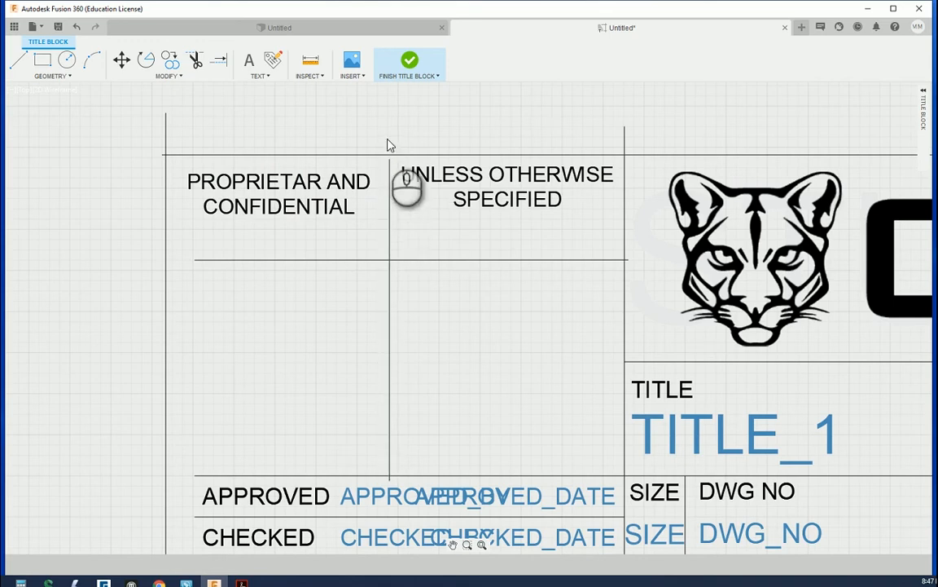
left_click(387, 139)
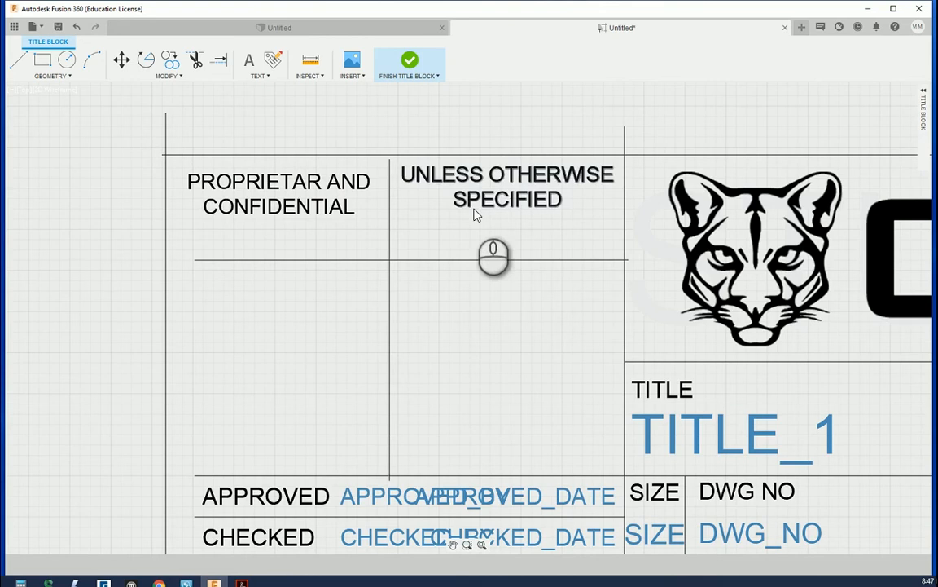
left_click(410, 261)
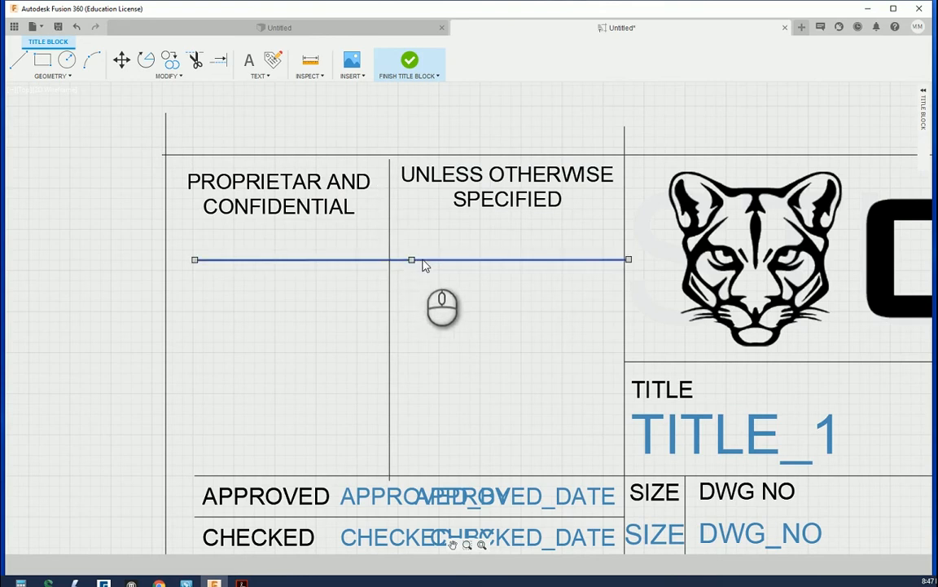
left_click_drag(412, 261, 421, 231)
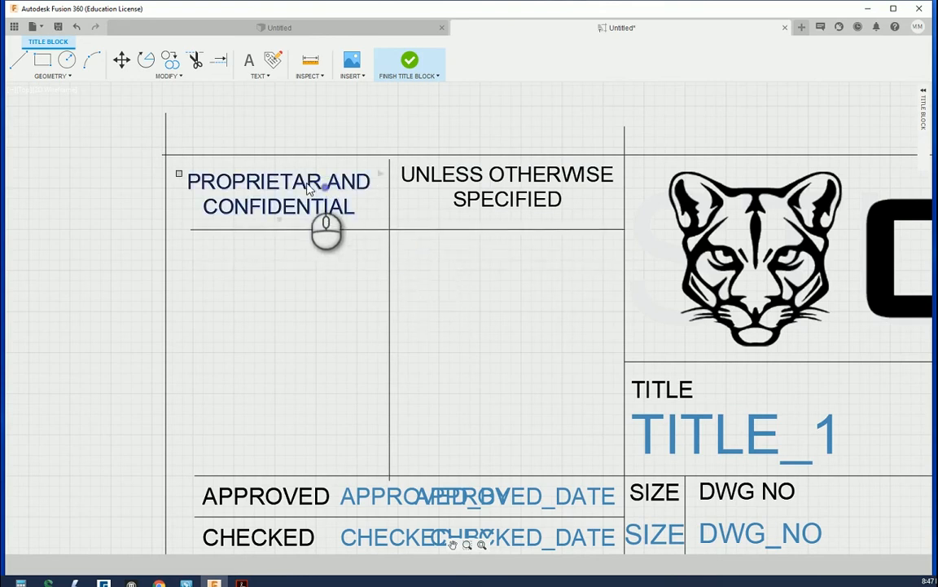
- Nudge PROPRIETAR AND CONFIDENTIAL up and UNLESS OTHERWISE SPECIFIED slightly down so the two headings line up
left_click_drag(308, 182, 308, 182)
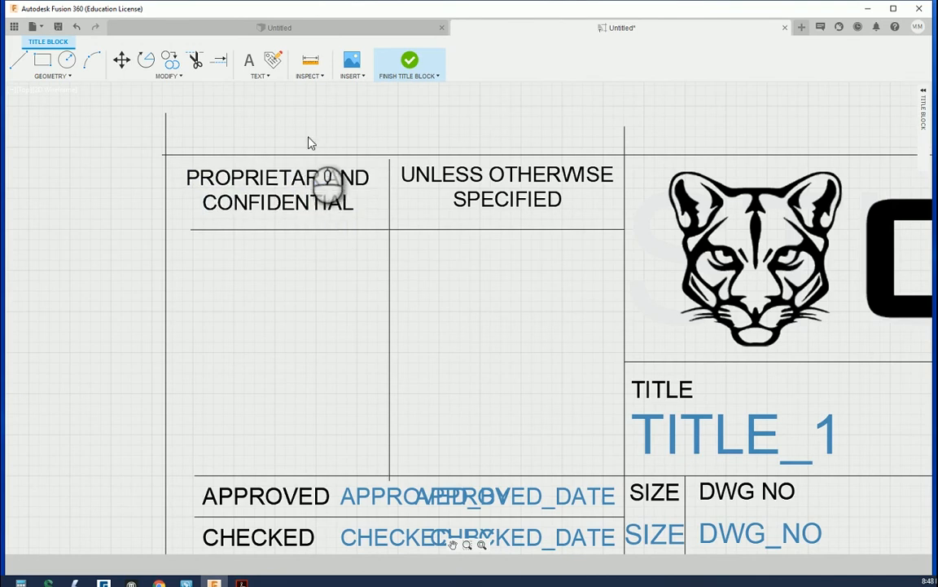
left_click(167, 77)
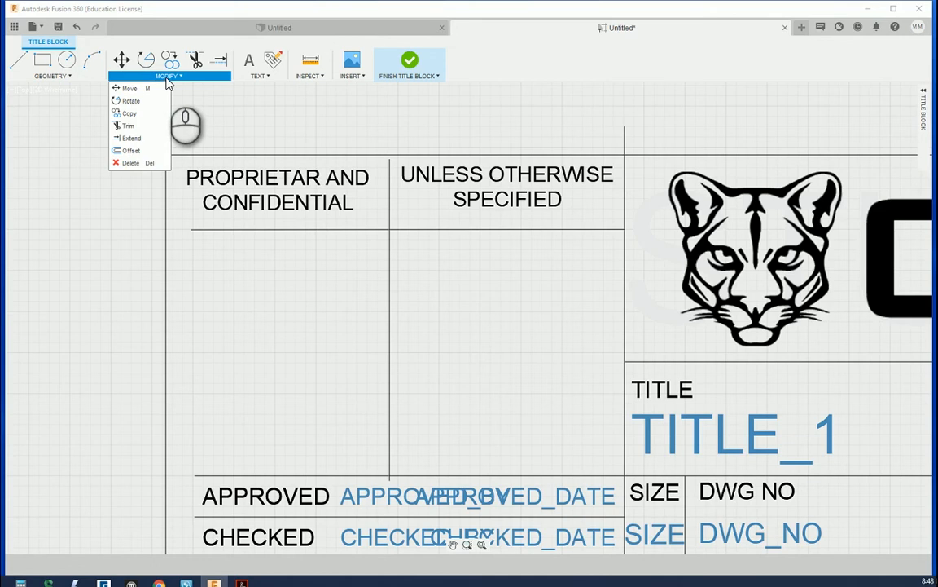
left_click(129, 88)
left_click_drag(521, 192, 178, 84)
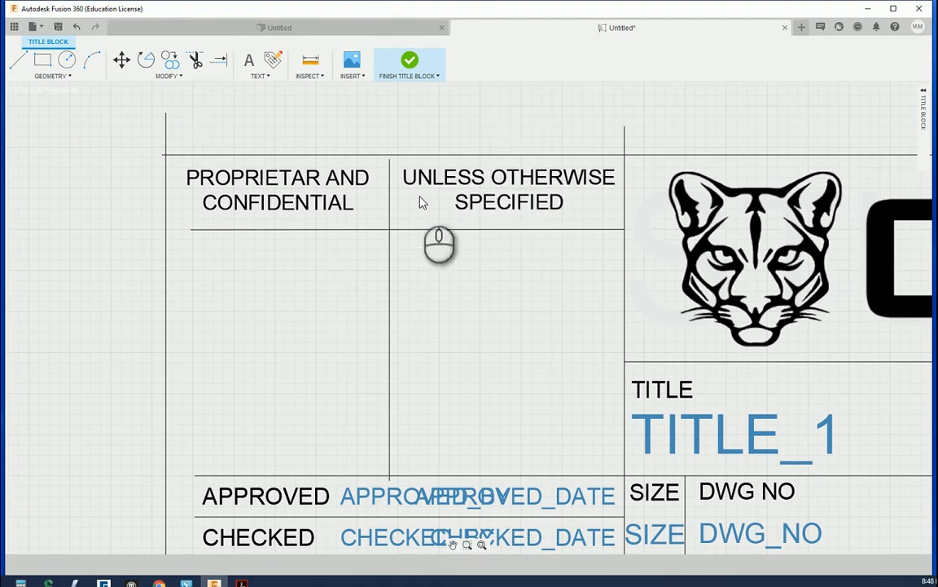
- Move the vertical divider up to meet the top border line and shift PROPRIETAR AND CONFIDENTIAL right toward it
left_click(389, 193)
left_click_drag(389, 193, 356, 185)
- Move the left vertical border line inward, closer to the PROPRIETAR AND CONFIDENTIAL text
left_click(166, 181)
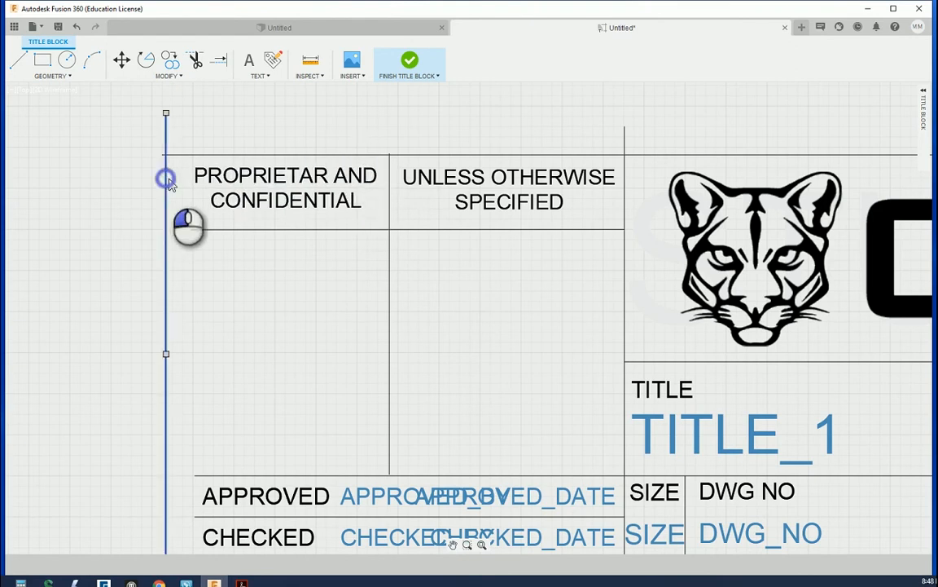
left_click_drag(168, 183, 182, 186)
scroll(273, 114, "down", 3)
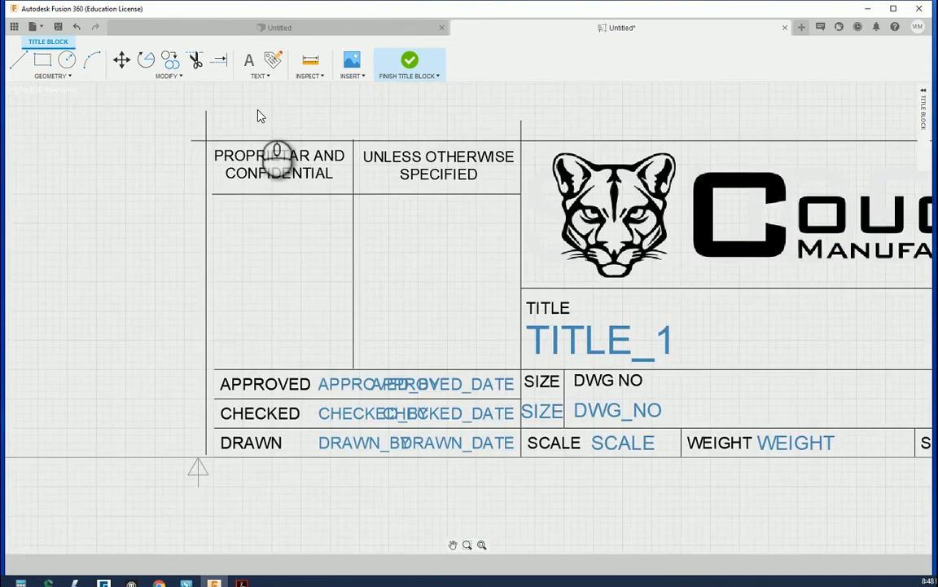
- Stretch the left end of the horizontal line under the headings out past the left border line
scroll(259, 116, "up", 1)
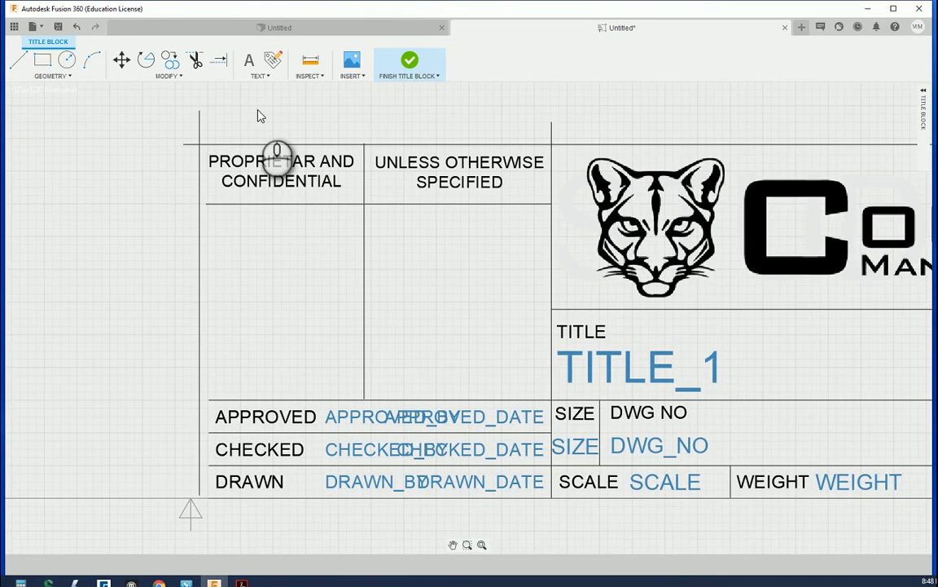
left_click(206, 205)
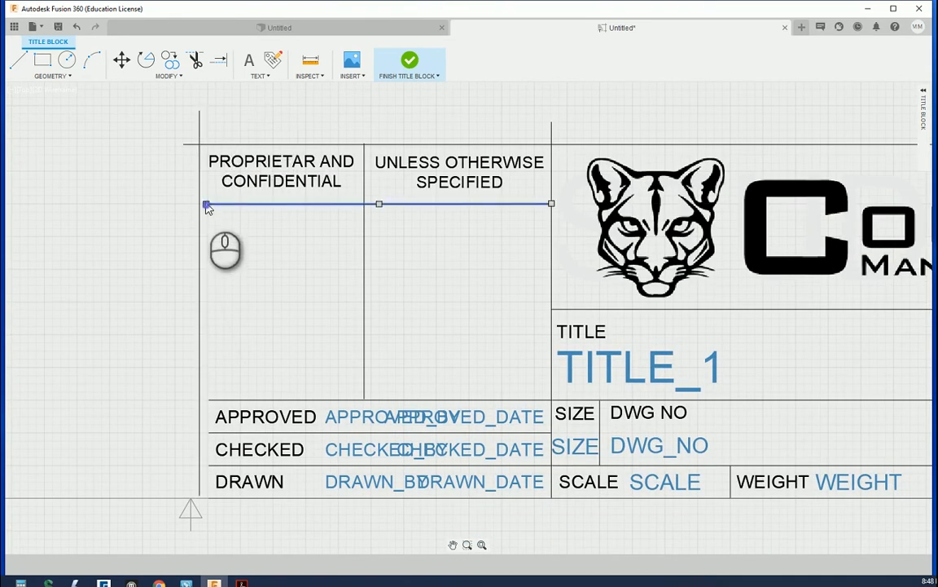
left_click_drag(206, 204, 184, 206)
- Move the vertical divider down so its lower end crosses the line above the APPROVED row
scroll(369, 407, "up", 3)
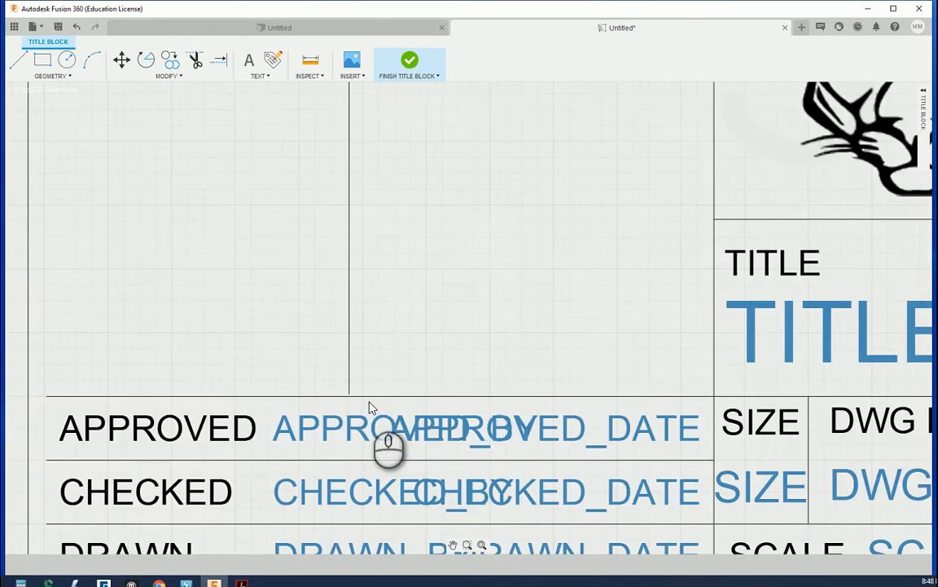
scroll(369, 407, "up", 2)
left_click_drag(333, 359, 337, 383)
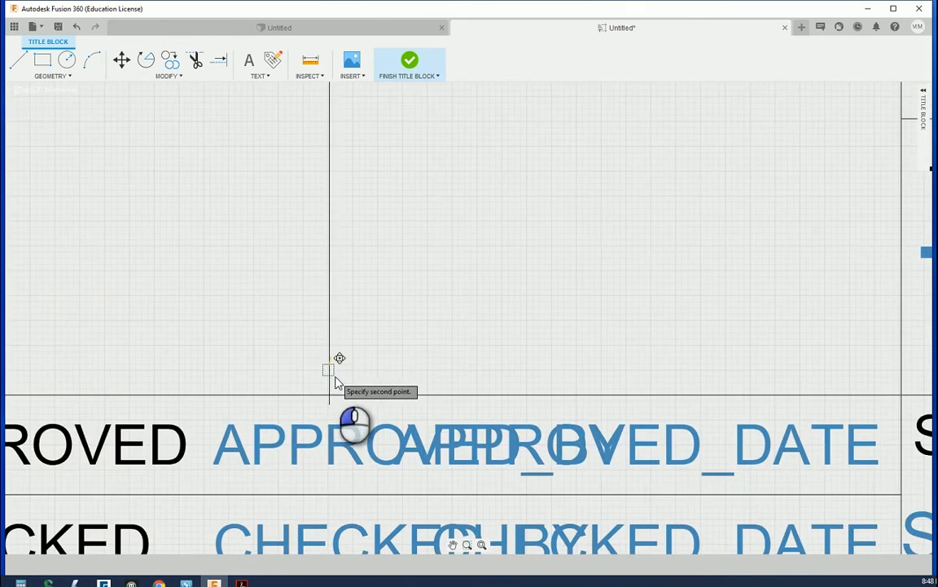
scroll(375, 322, "down", 4)
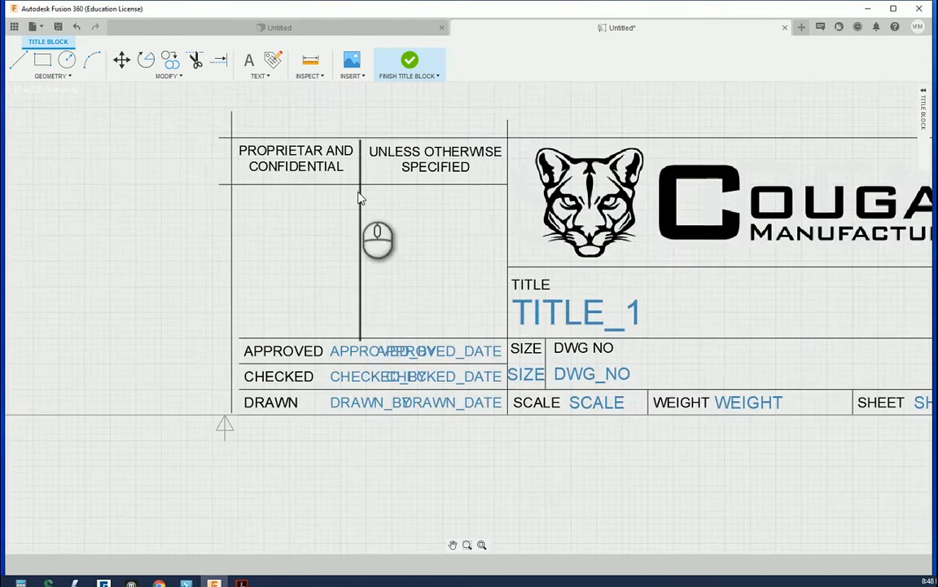
- Stretch the upper end of the vertical divider up past the top border line
scroll(360, 191, "up", 2)
left_click(360, 114)
left_click(359, 114)
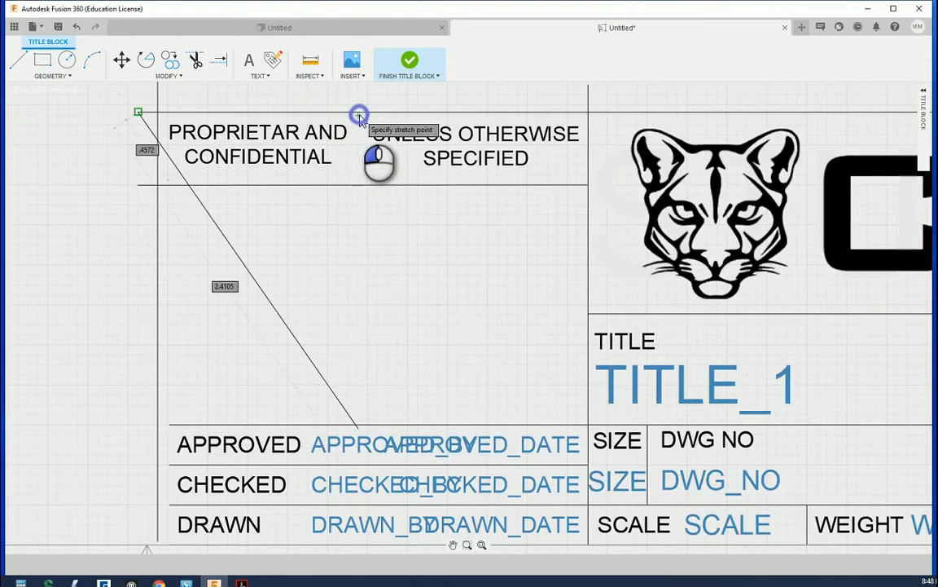
left_click_drag(360, 118, 359, 97)
key("Escape")
- Stretch the left ends of the three horizontal lines above APPROVED, CHECKED and DRAWN out past the left border line
scroll(145, 214, "down", 3)
scroll(137, 366, "up", 3)
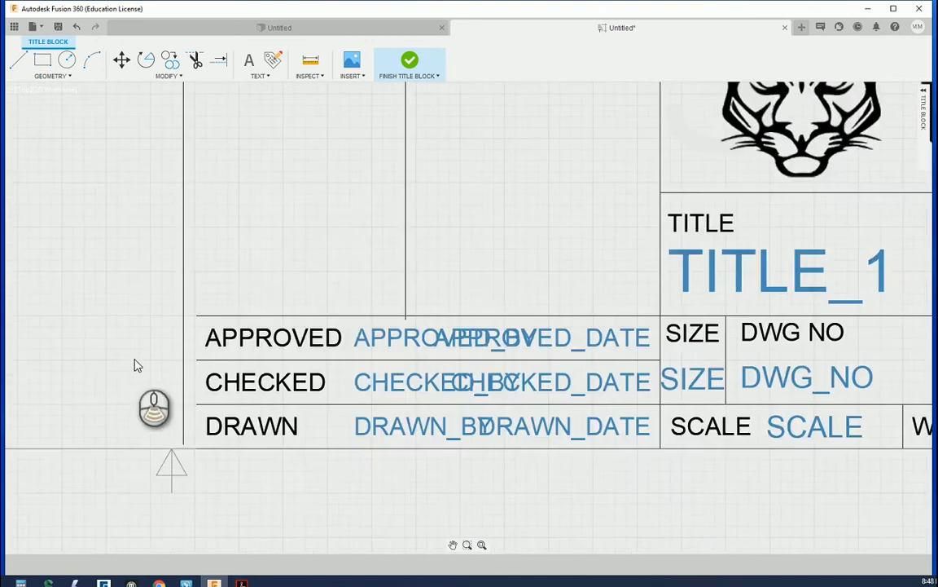
scroll(137, 365, "up", 3)
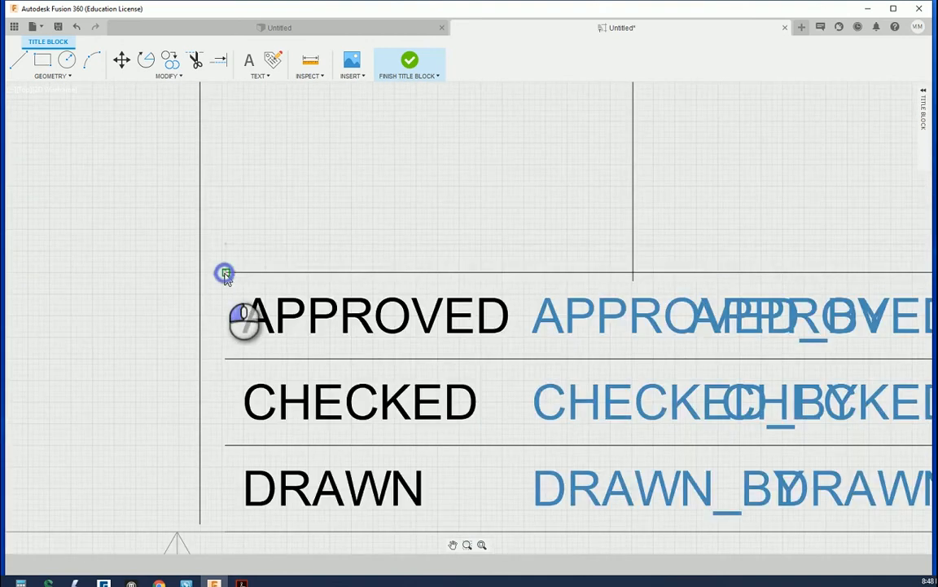
left_click(226, 274)
left_click_drag(225, 274, 184, 272)
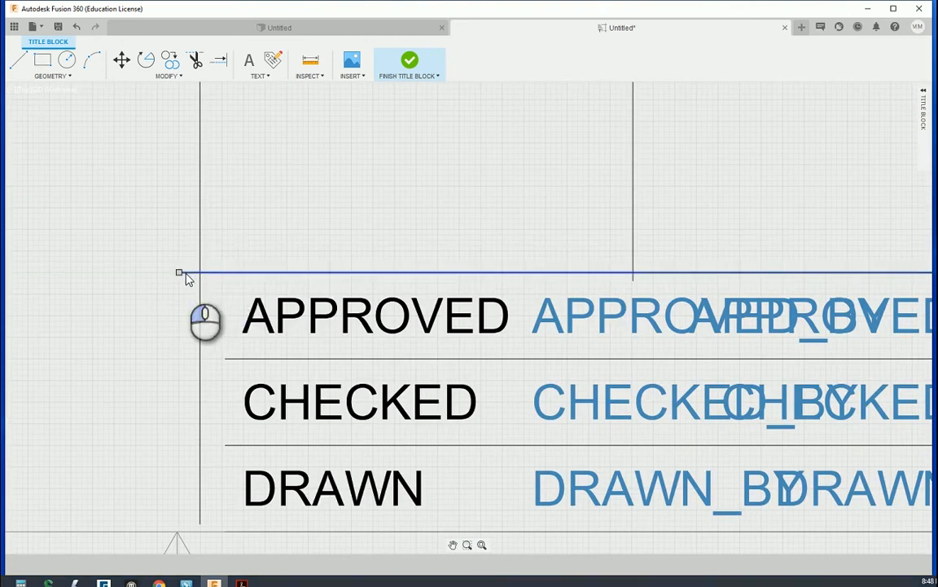
left_click(227, 360)
left_click_drag(226, 359, 180, 359)
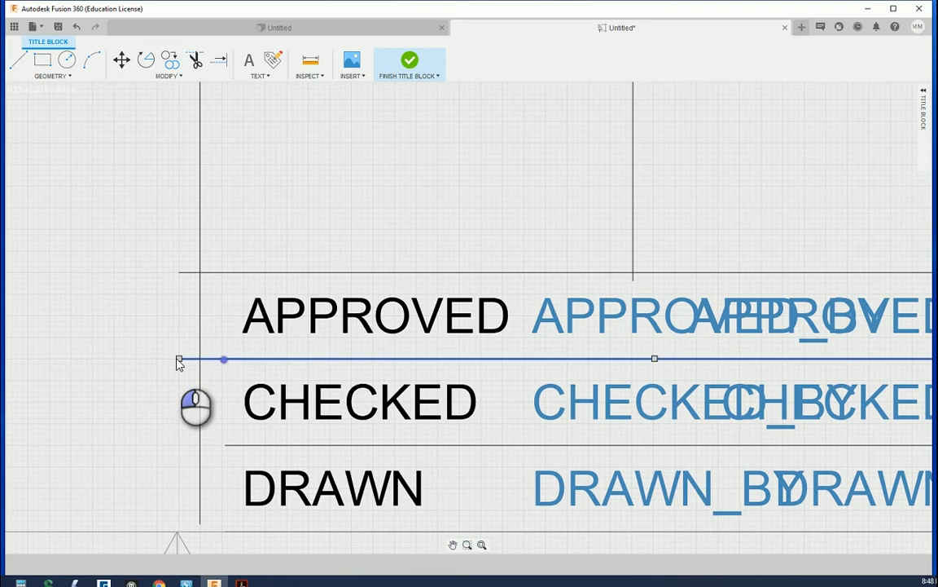
left_click(226, 447)
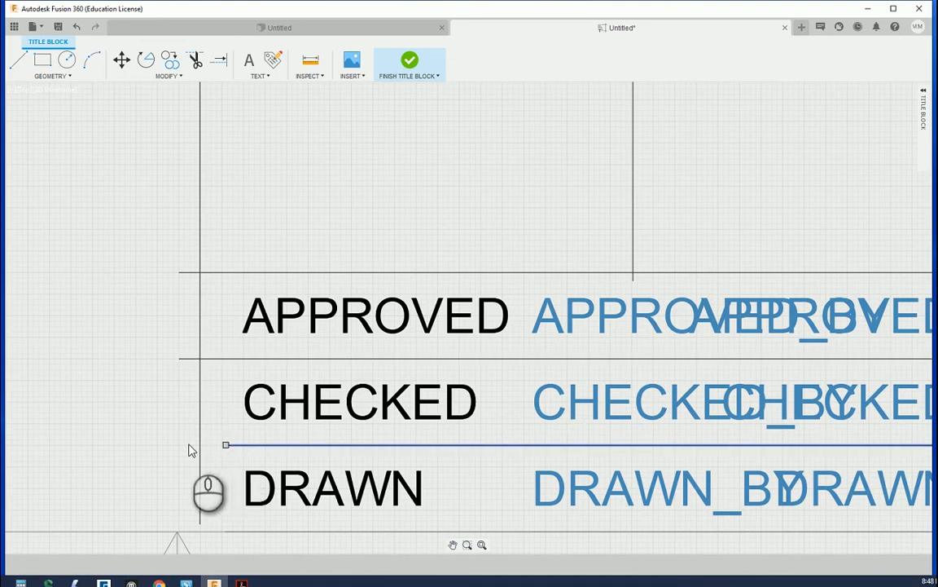
mouse_move(227, 448)
left_mouse_down()
mouse_move(180, 445)
mouse_move(184, 492)
left_mouse_up()
- Stretch the lower end of the left vertical border line down past the bottom border line
scroll(167, 391, "down", 3)
scroll(175, 418, "up", 2)
left_click(259, 498)
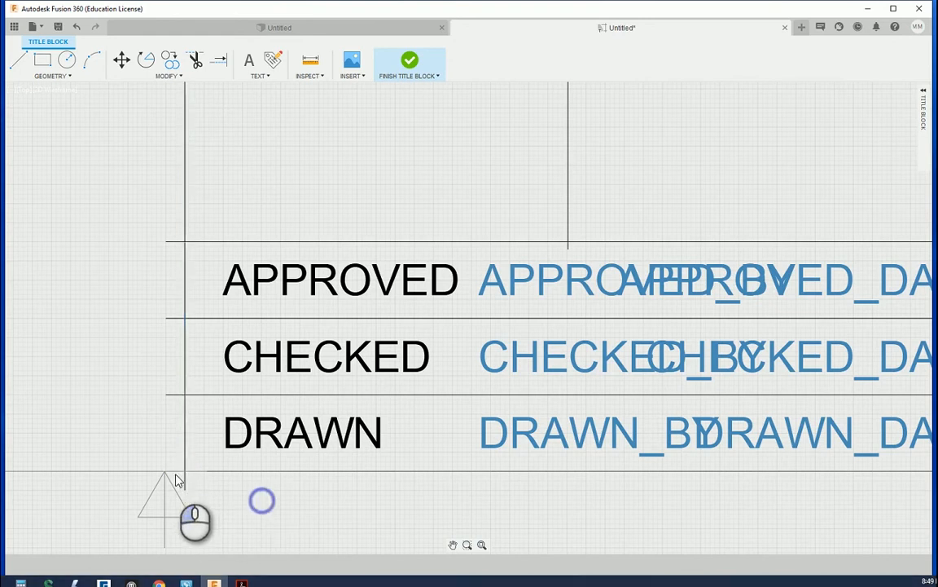
scroll(170, 479, "down", 2)
scroll(170, 479, "up", 2)
left_click(319, 399)
left_click(493, 394)
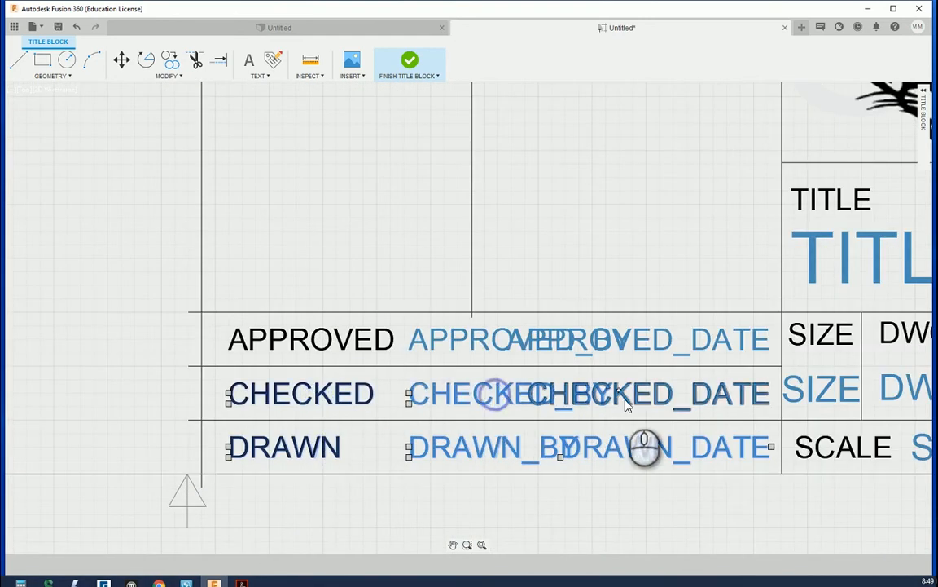
left_click(651, 397)
left_click(654, 335)
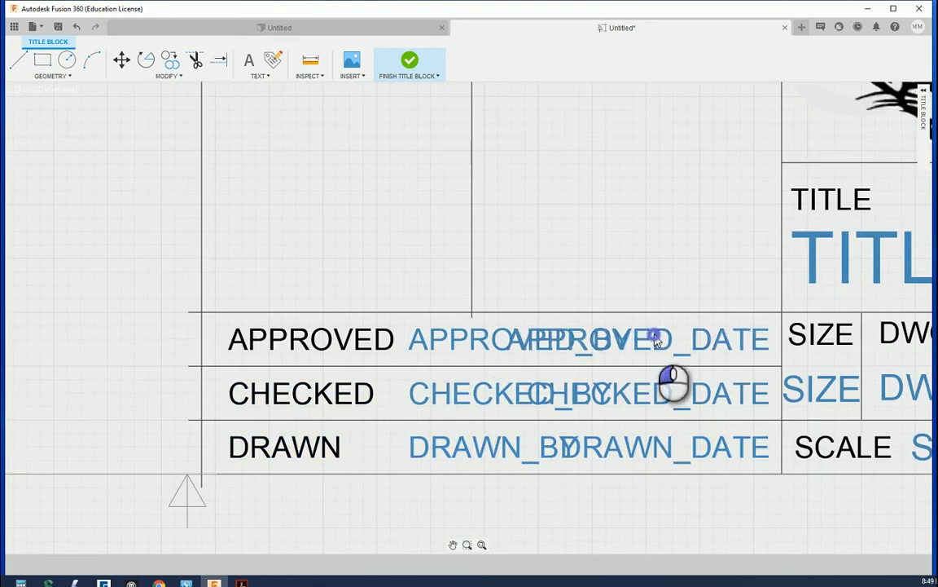
left_click(459, 345)
left_click(356, 338)
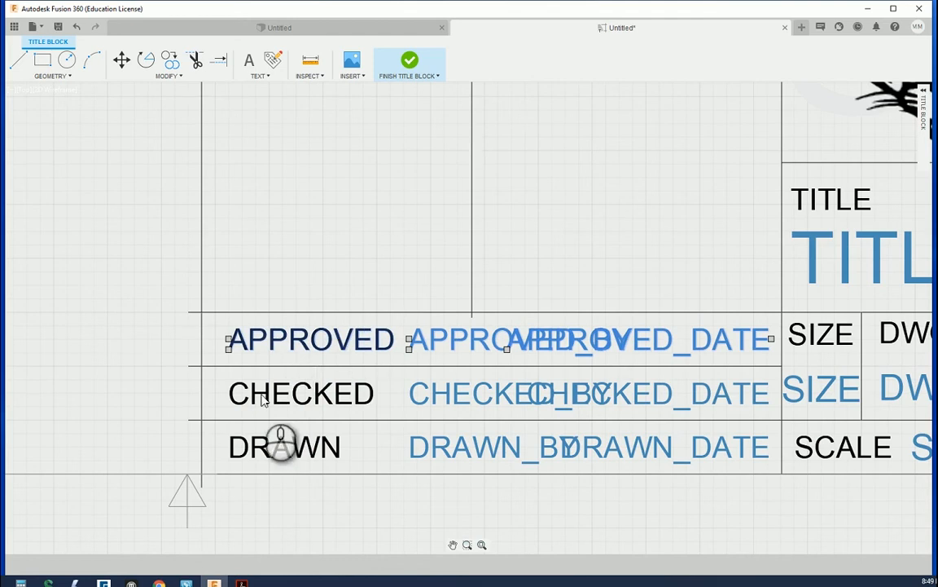
left_click(135, 330)
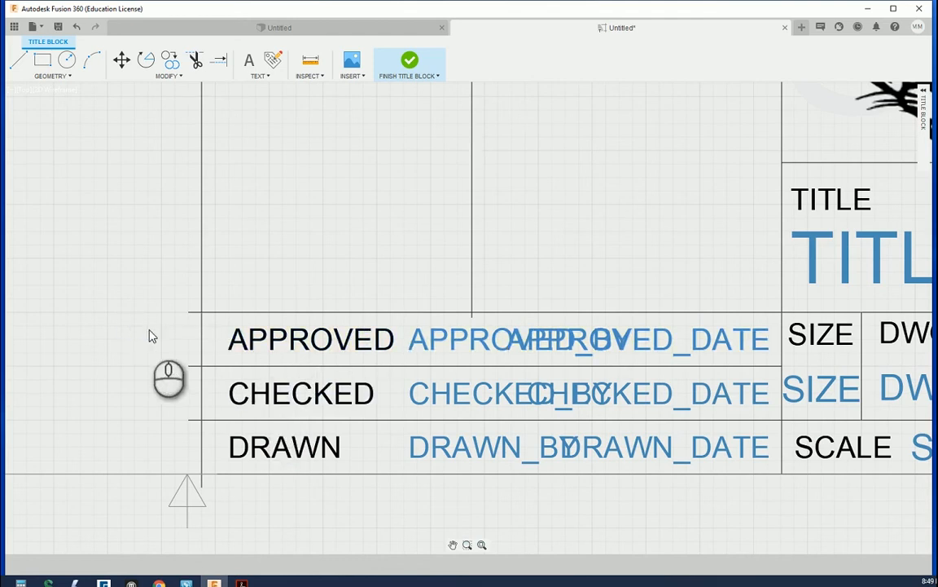
left_click_drag(150, 334, 728, 461)
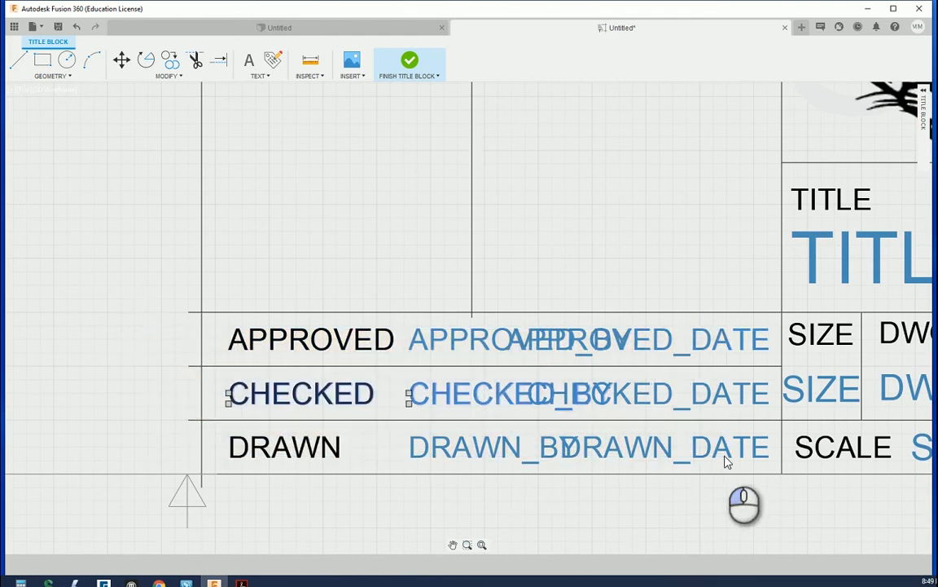
- Shift APPROVED, APPROVED_BY and APPROVED_DATE together slightly left and down to center them within their row
left_click(252, 338)
left_click_drag(212, 321, 767, 363)
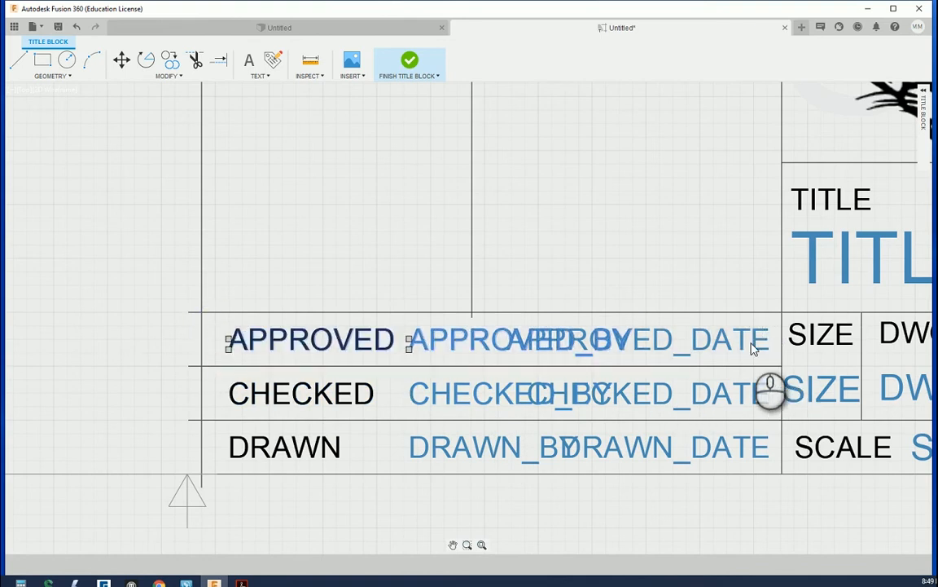
left_click(761, 343)
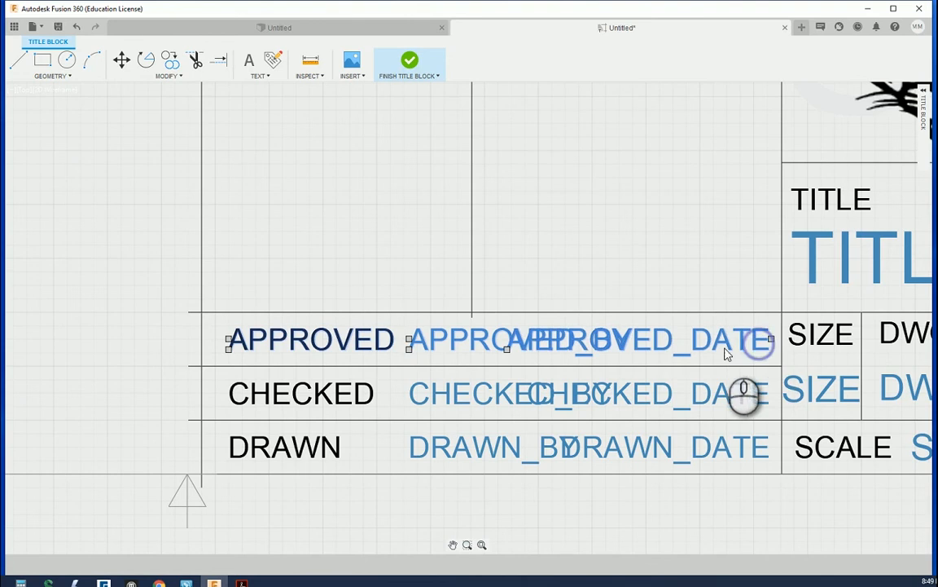
left_click_drag(253, 344, 246, 342)
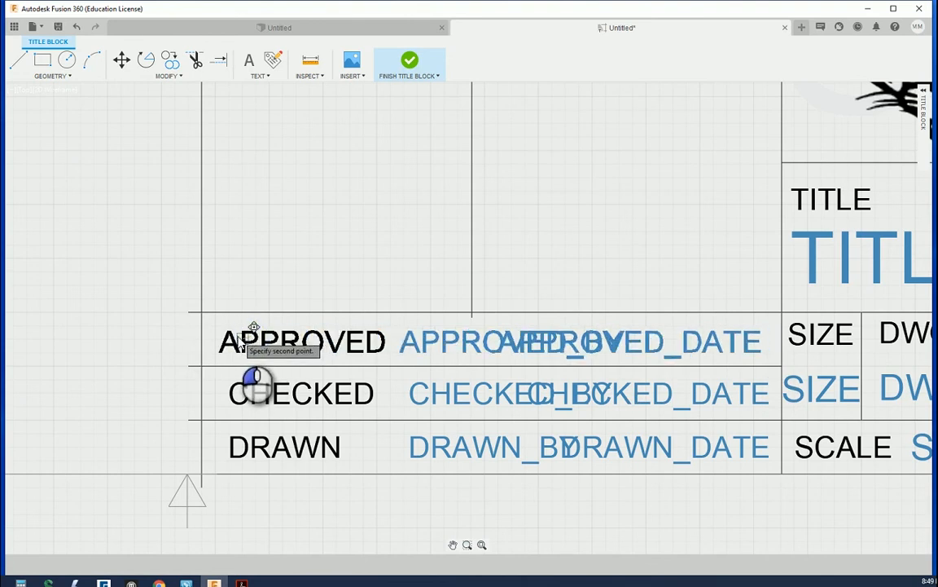
left_click_drag(237, 339, 241, 340)
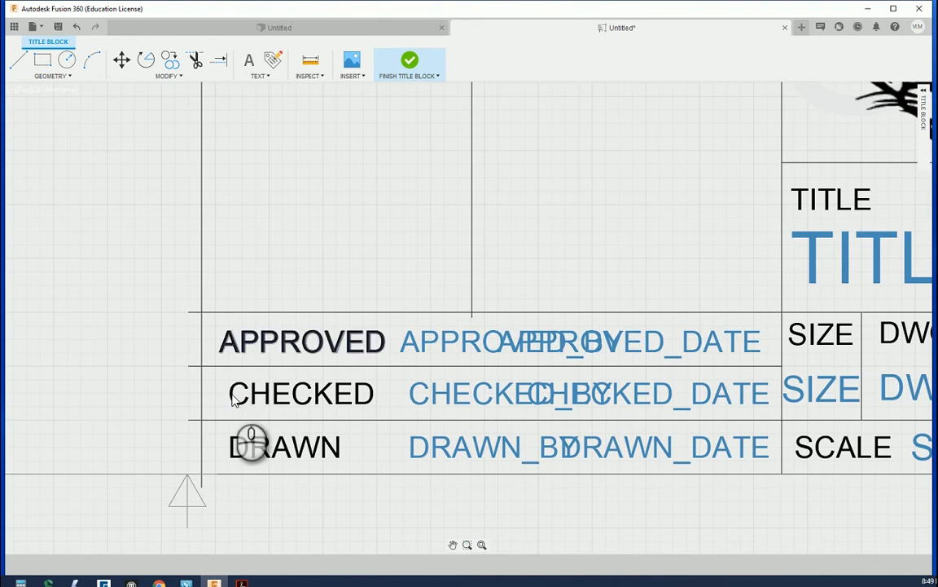
- Shift CHECKED, CHECKED_BY and CHECKED_DATE together left to line up with the APPROVED row
left_click(369, 400)
left_click(410, 399)
left_click(652, 397)
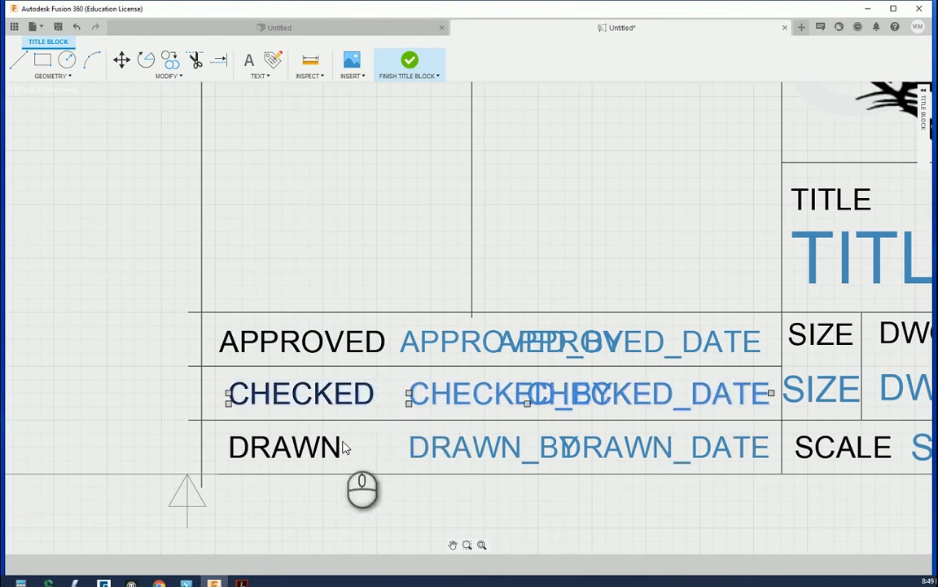
left_click_drag(268, 398, 252, 391)
- Try shifting DRAWN, DRAWN_BY and DRAWN_DATE left toward the border line, and undo the moves
left_click(232, 448)
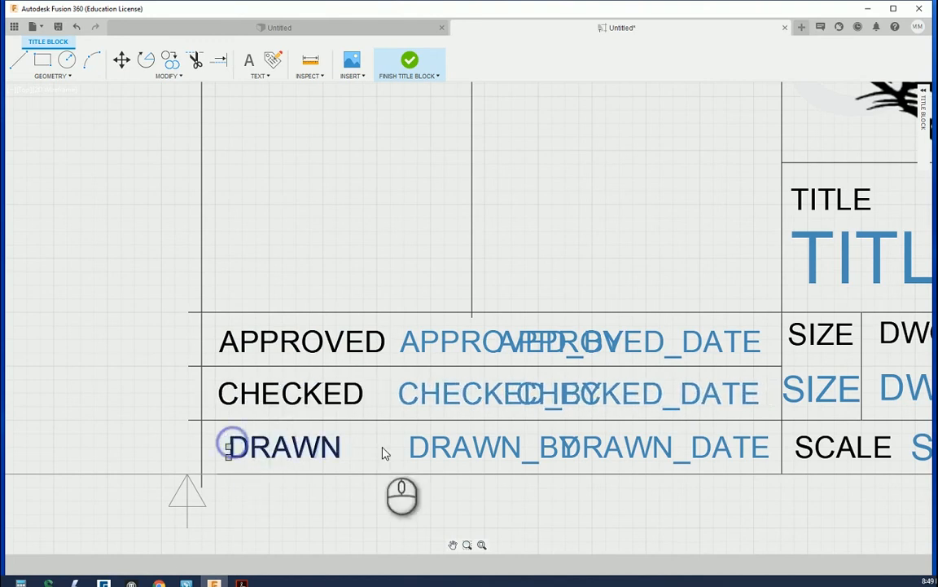
left_click(414, 448)
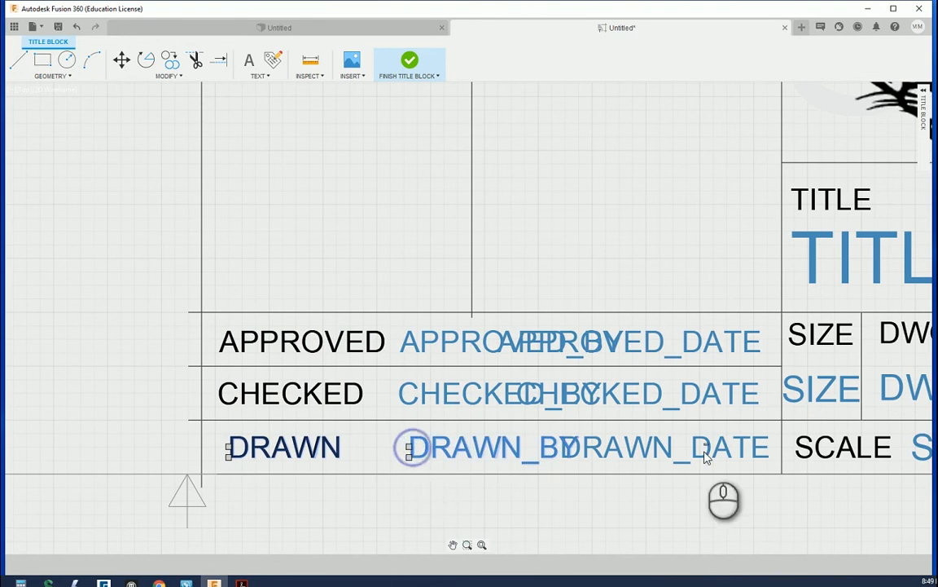
left_click(669, 447)
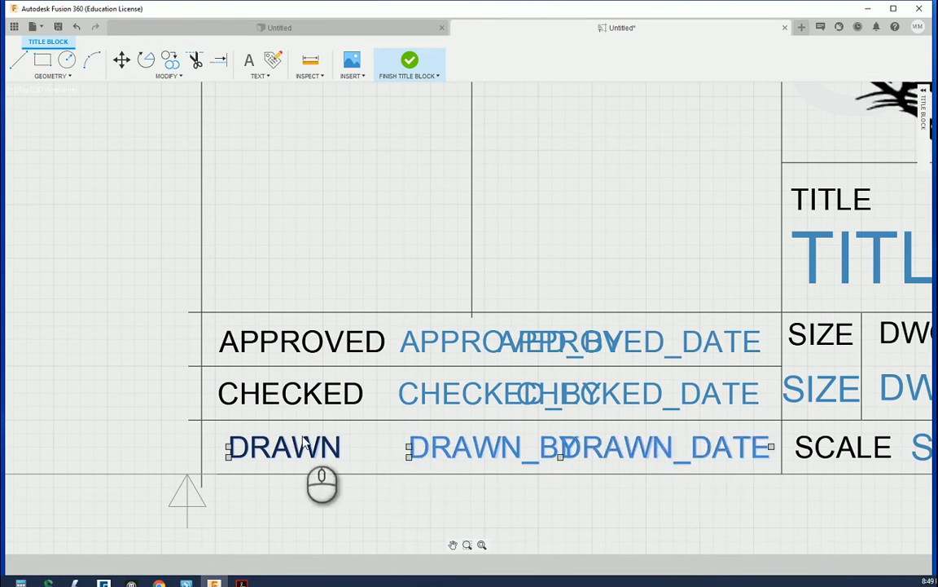
mouse_move(306, 441)
left_mouse_down()
mouse_move(293, 431)
mouse_move(289, 456)
left_mouse_up()
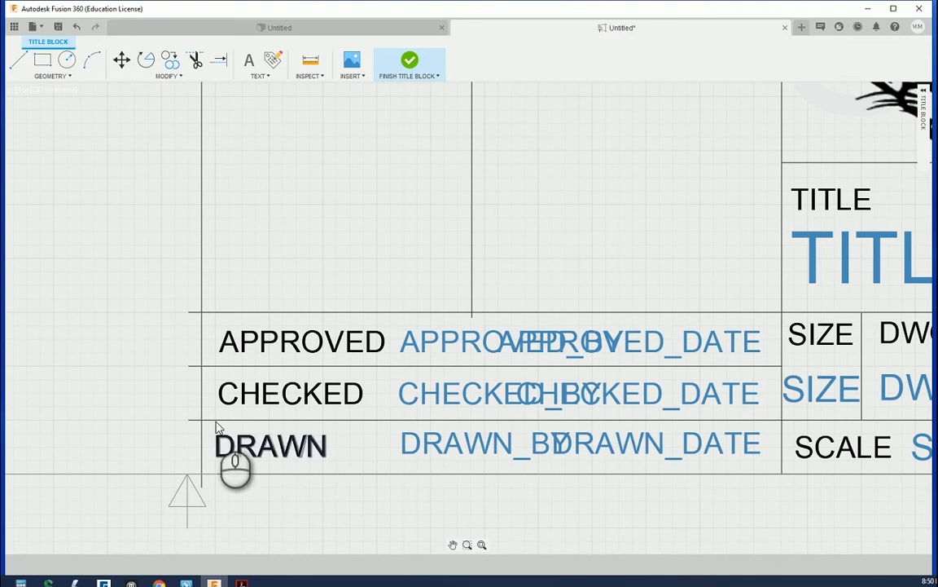
left_click(155, 415)
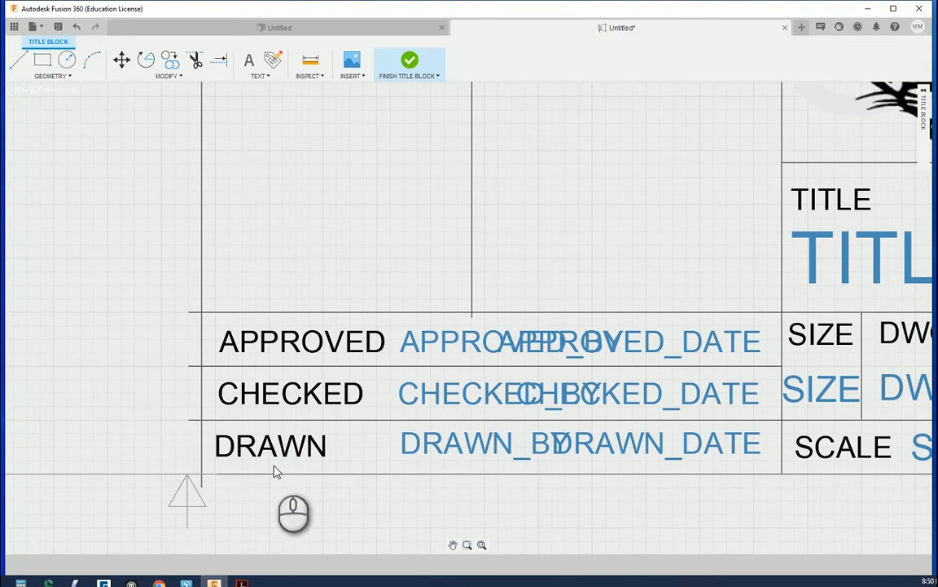
key("ctrl+z")
key("ctrl+z")
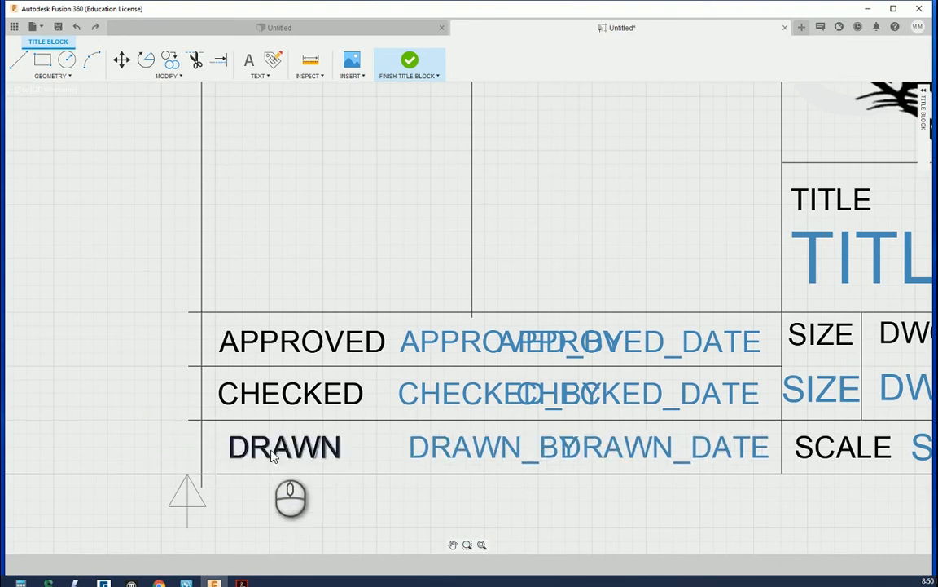
- Shift DRAWN, DRAWN_BY and DRAWN_DATE together left to line up with the rows above
left_click(276, 453)
left_click(430, 447)
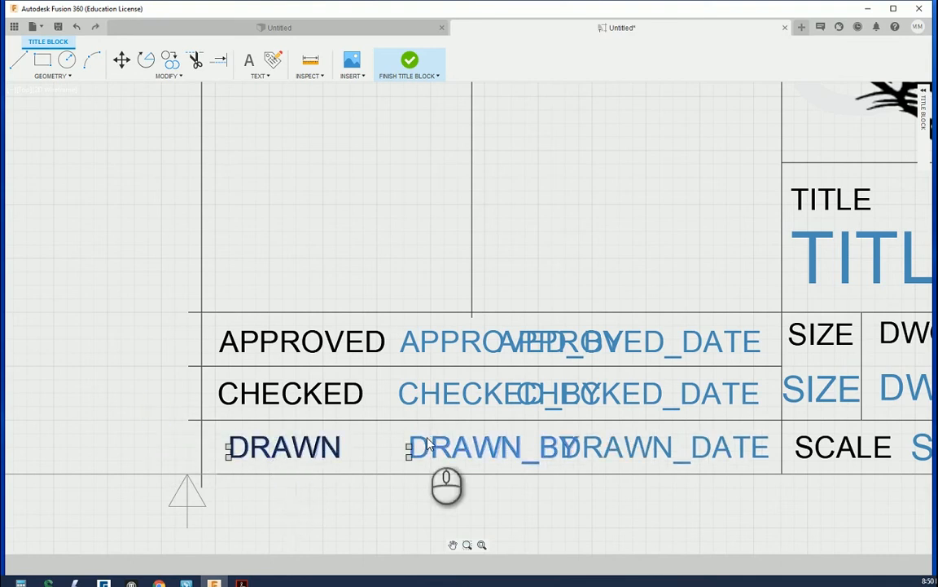
left_click(594, 456)
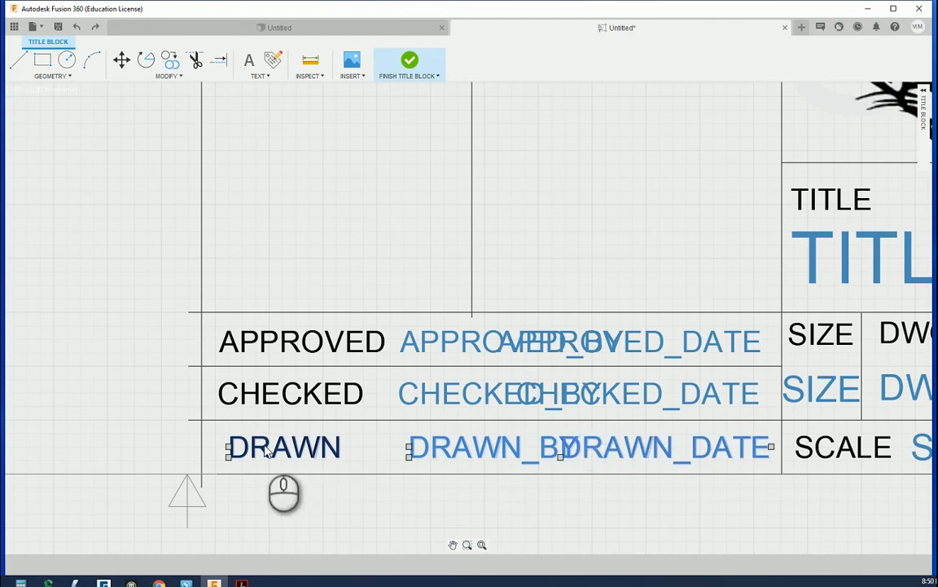
left_click_drag(264, 452, 262, 449)
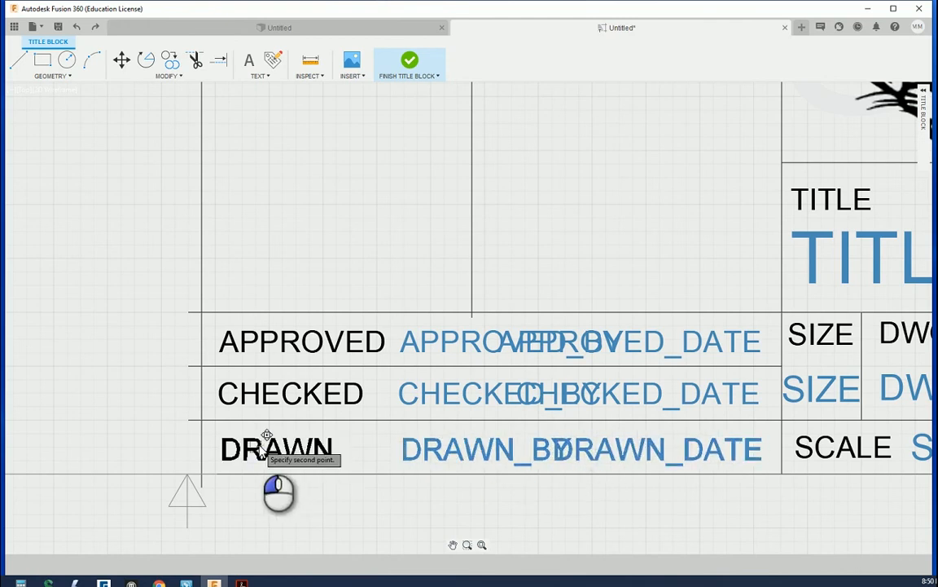
left_click_drag(254, 445, 254, 445)
left_click(292, 501)
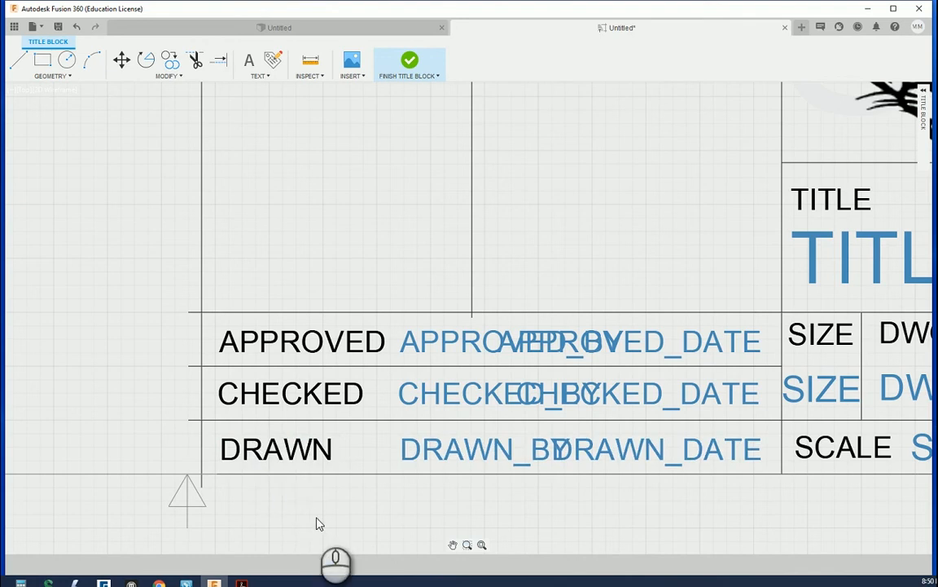
- Trim the overhanging line ends around the APPROVED, CHECKED and DRAWN rows, along the left border and at the divider above APPROVED
scroll(316, 520, "down", 1)
scroll(187, 463, "up", 3)
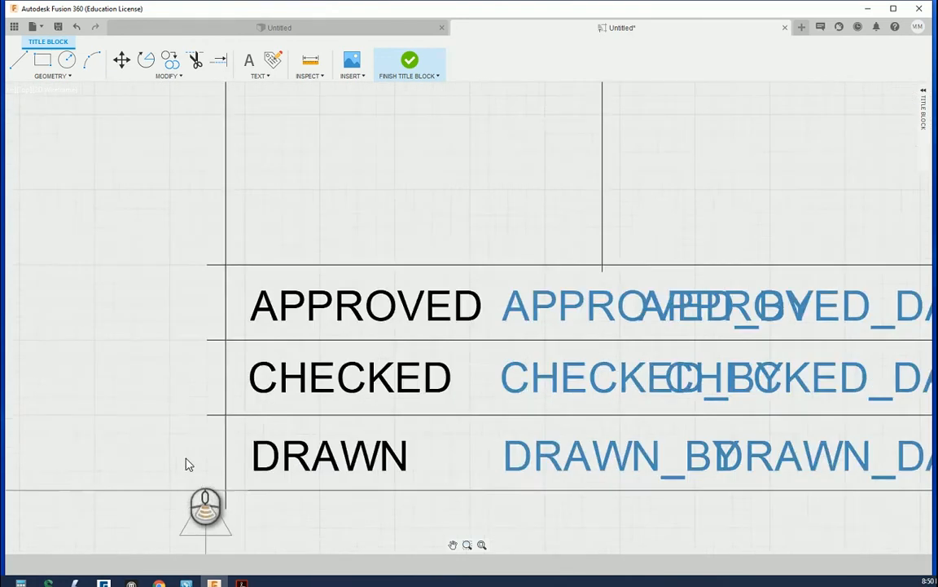
left_click(195, 64)
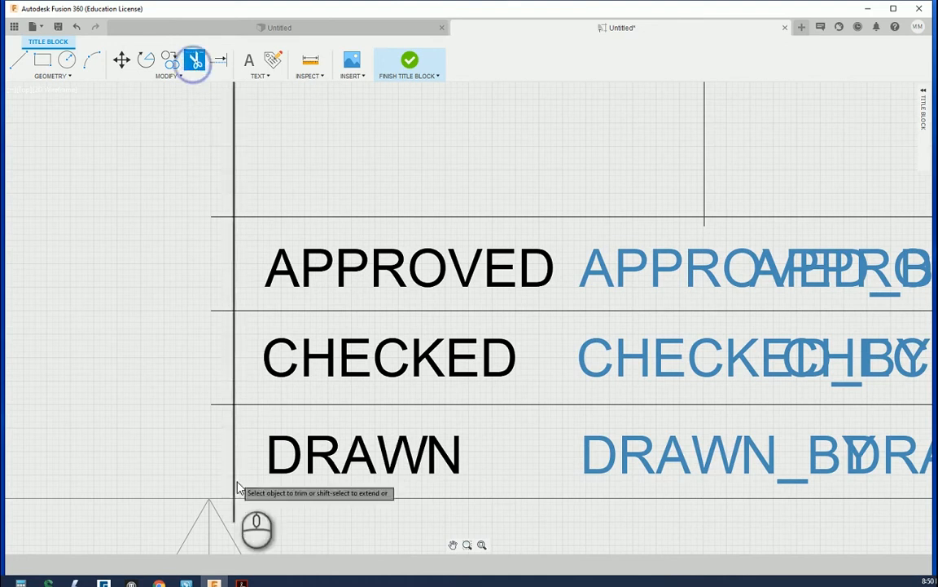
left_click(219, 405)
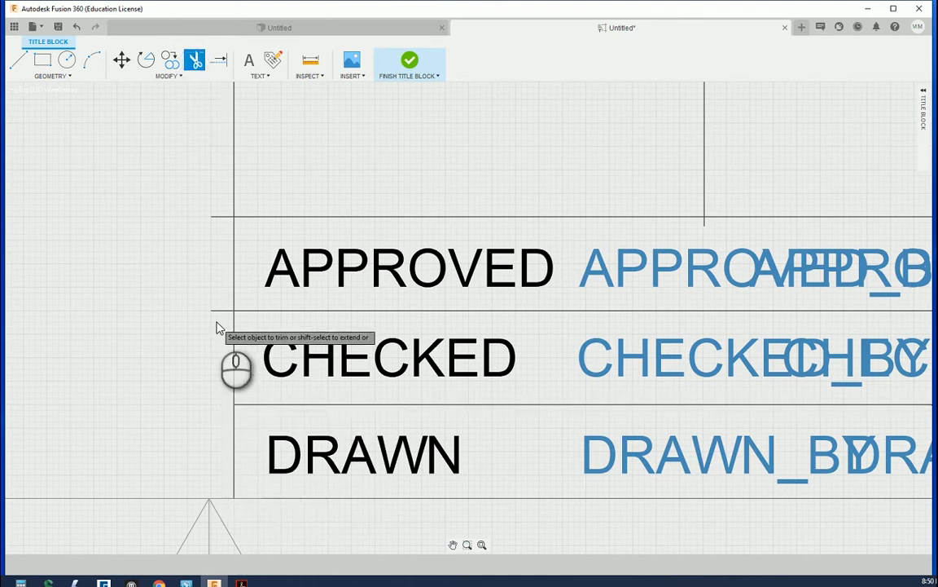
left_click(217, 216)
left_click(705, 226)
- Trim the overhanging ends of the header cells' top line and of the divider between PROPRIETAR AND CONFIDENTIAL and UNLESS OTHERWISE SPECIFIED
scroll(445, 321, "up", 7)
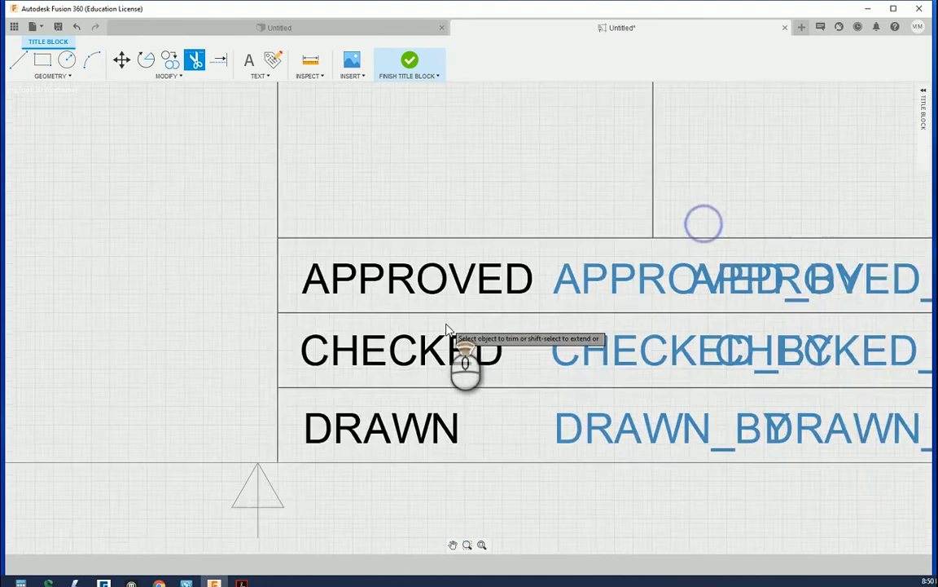
scroll(490, 155, "down", 5)
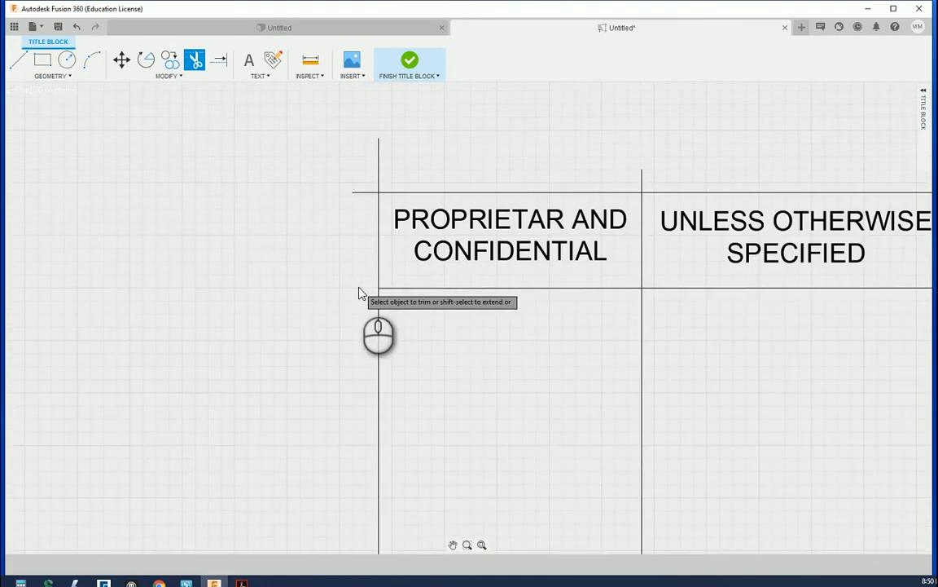
left_click(360, 192)
scroll(246, 406, "up", 3)
scroll(503, 335, "down", 2)
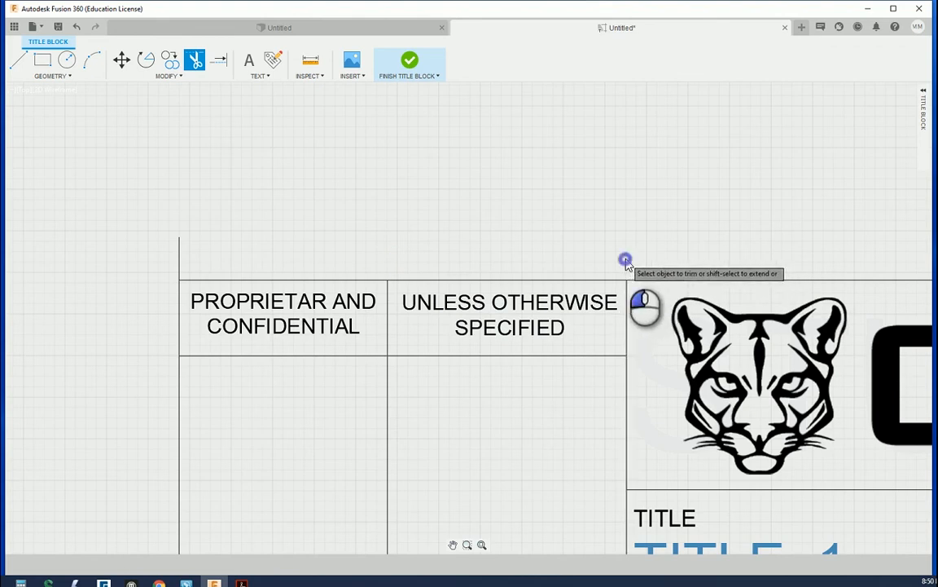
scroll(410, 231, "down", 3)
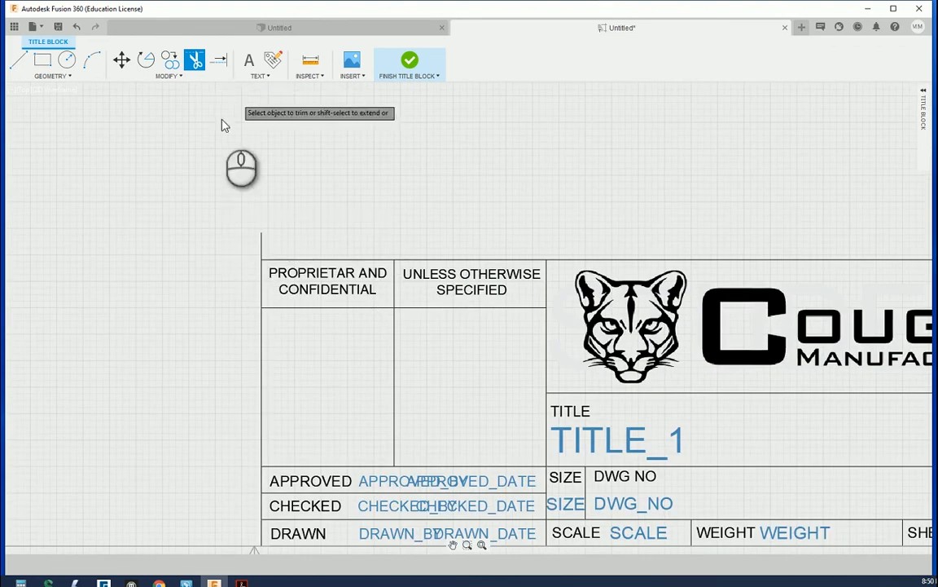
- Start a text note in the cell below PROPRIETAR AND CONFIDENTIAL reading "THE INFORMATION CONTAINED IN THIS DRAWING IS THE SOLE PROPERTY OF"
scroll(266, 257, "up", 3)
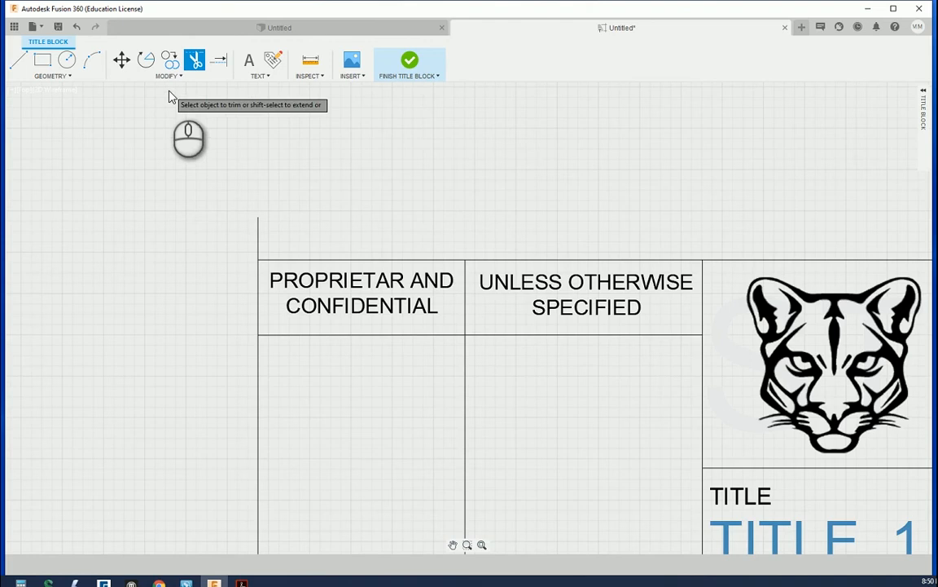
left_click(248, 63)
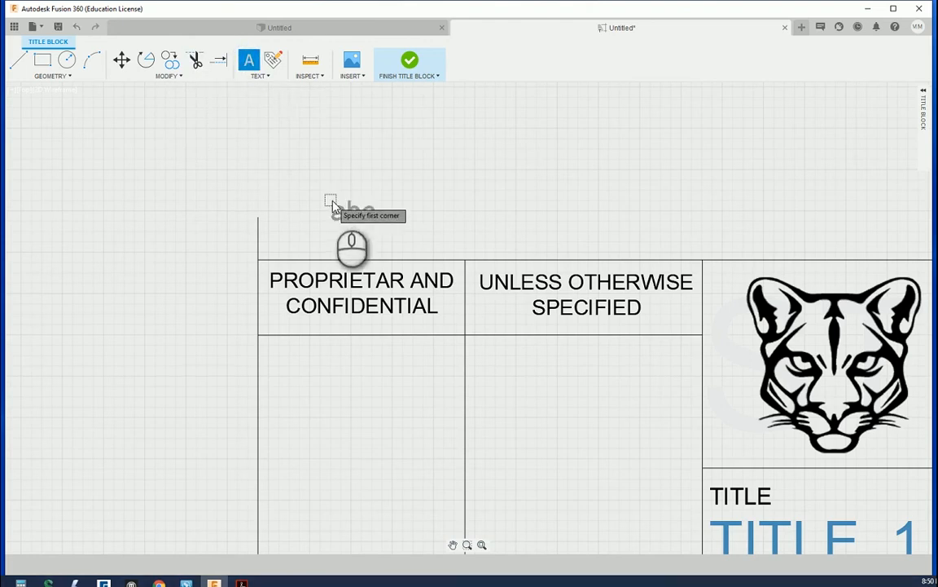
scroll(195, 330, "down", 3)
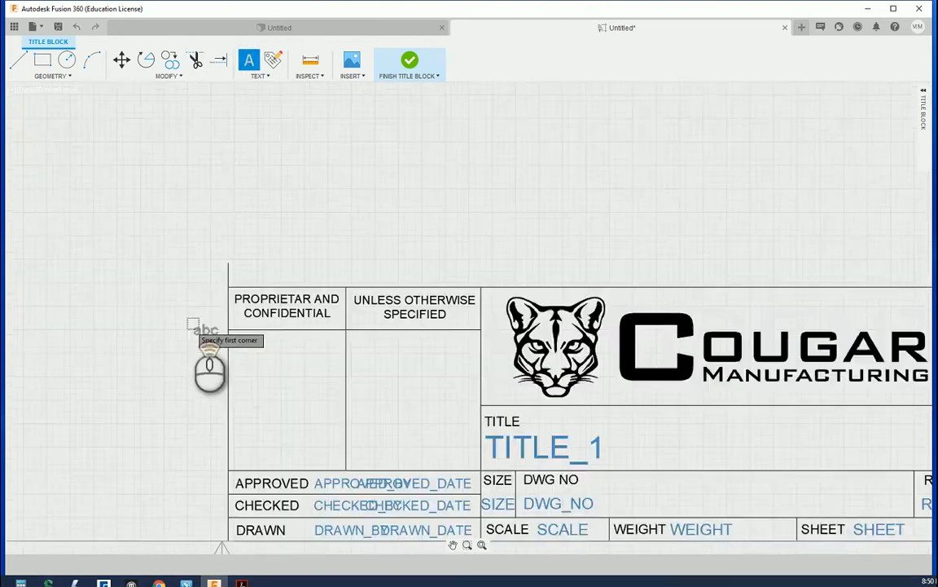
scroll(224, 377, "up", 3)
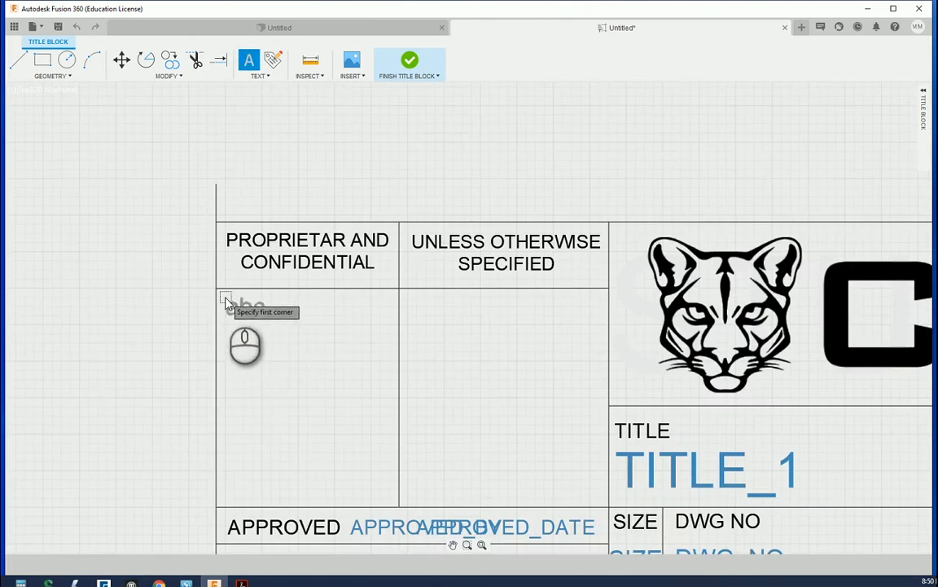
left_click_drag(227, 297, 391, 507)
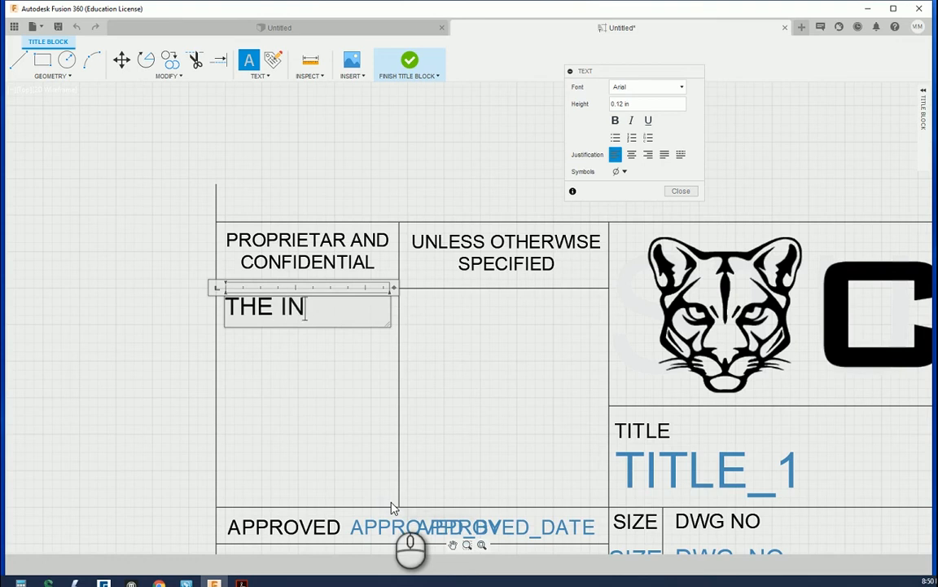
type("THE INFORMATION CONTAINE")
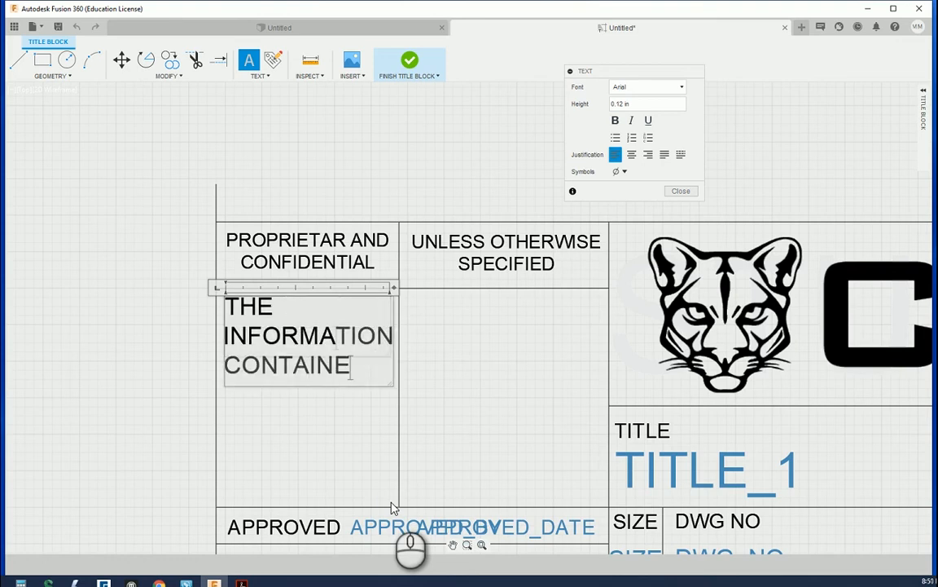
type("D IN THIS DRAWING IS THE SOLE PROPERTY OF")
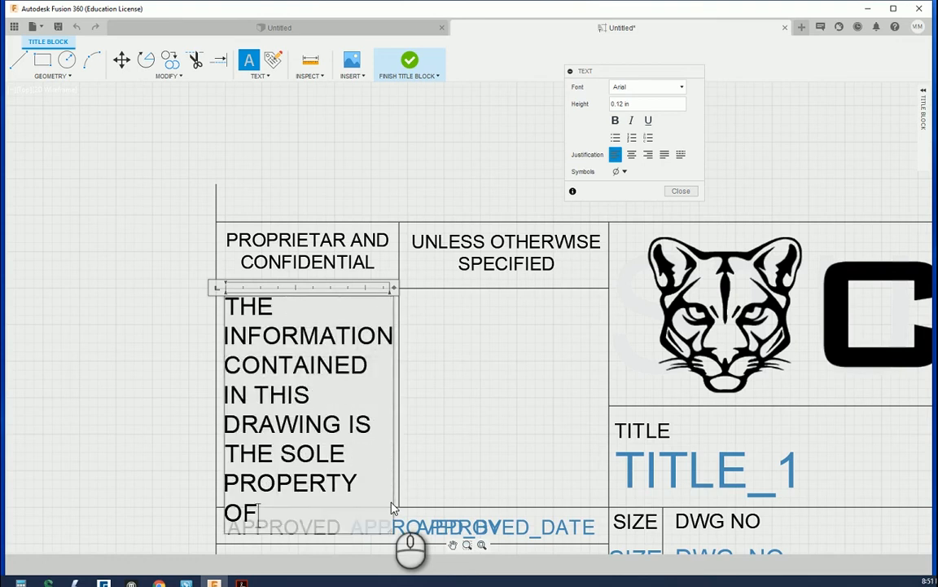
- Complete the proprietary note with "COUGAR MFG. ANY REPRODUCTION IN PART OR WHOLE WITHOUT PERMISSION IS PROHIBITED."
type(" COUGAR MFG. ANY REPRODUCTIO")
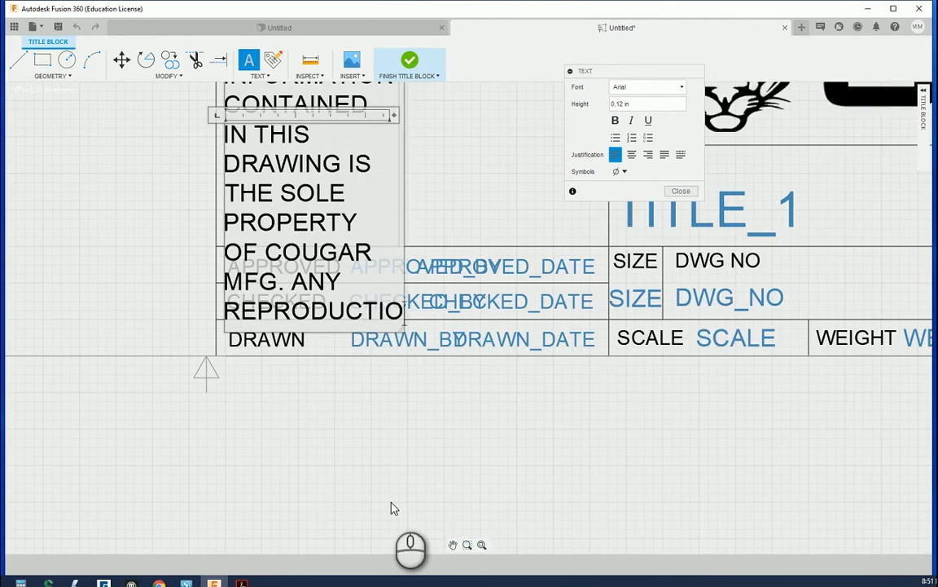
type("N IN A PART OR WHOLE WITHOU")
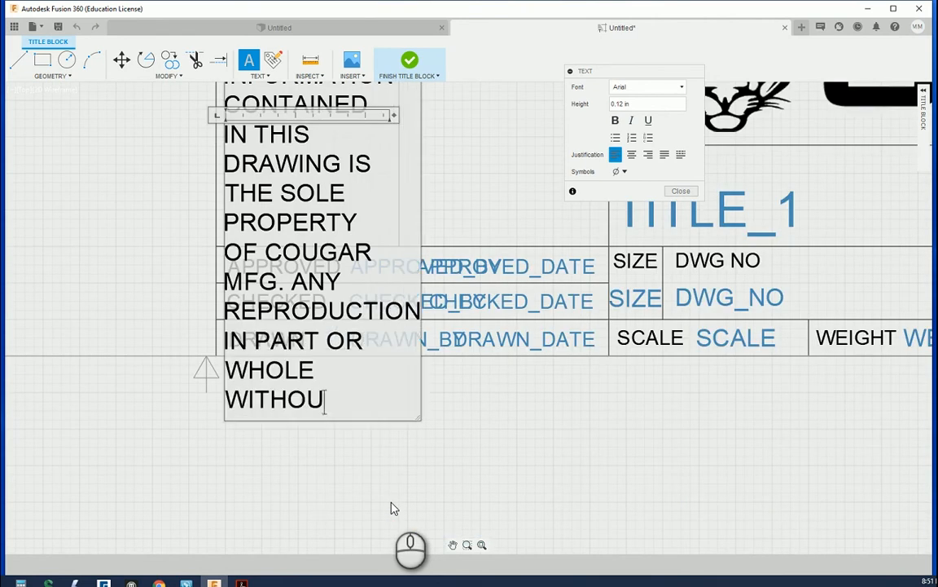
type("T PERMISSION IS PROHIBITED.")
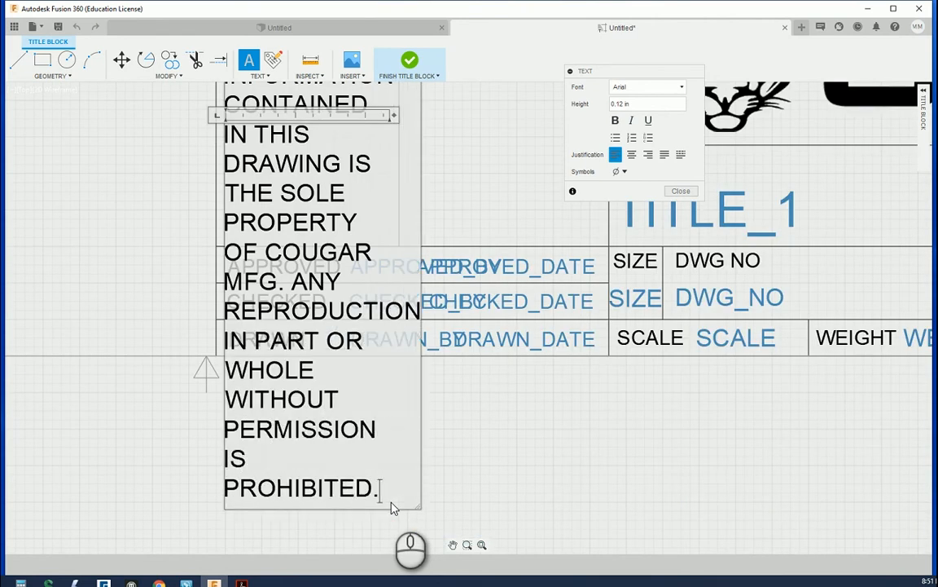
- Set the text height of the entire proprietary note to 0.08 in and finish editing it
scroll(310, 489, "down", 3)
scroll(269, 237, "up", 4)
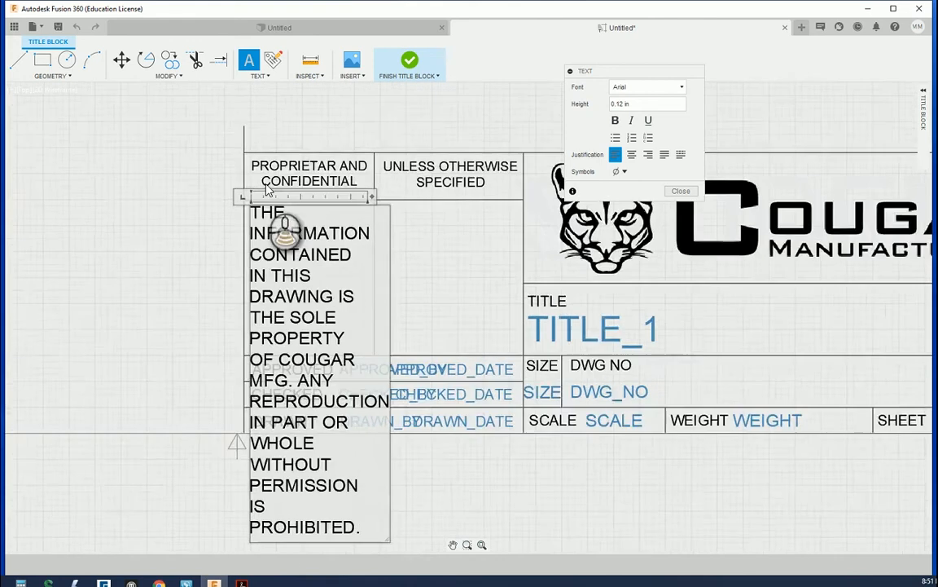
scroll(220, 329, "down", 3)
scroll(244, 244, "up", 2)
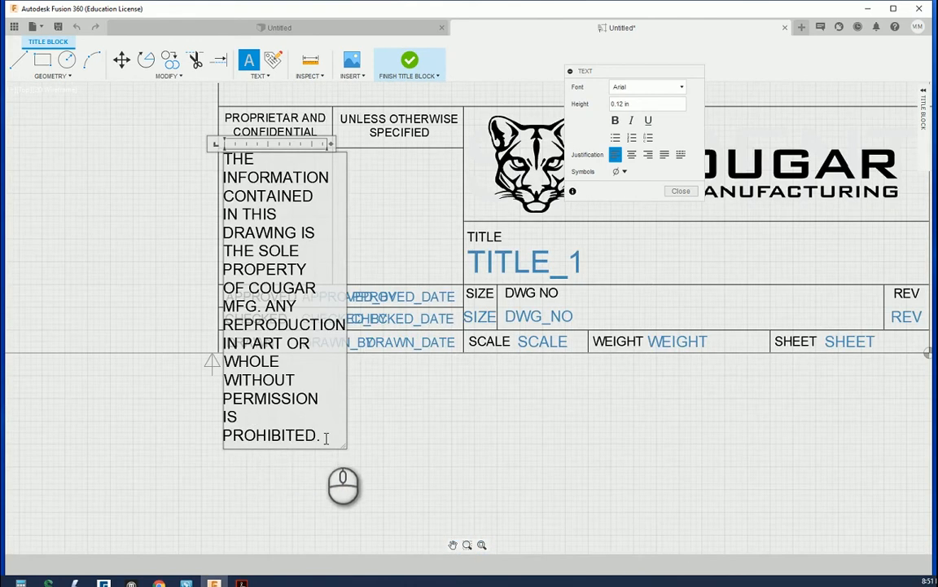
left_click_drag(326, 438, 241, 199)
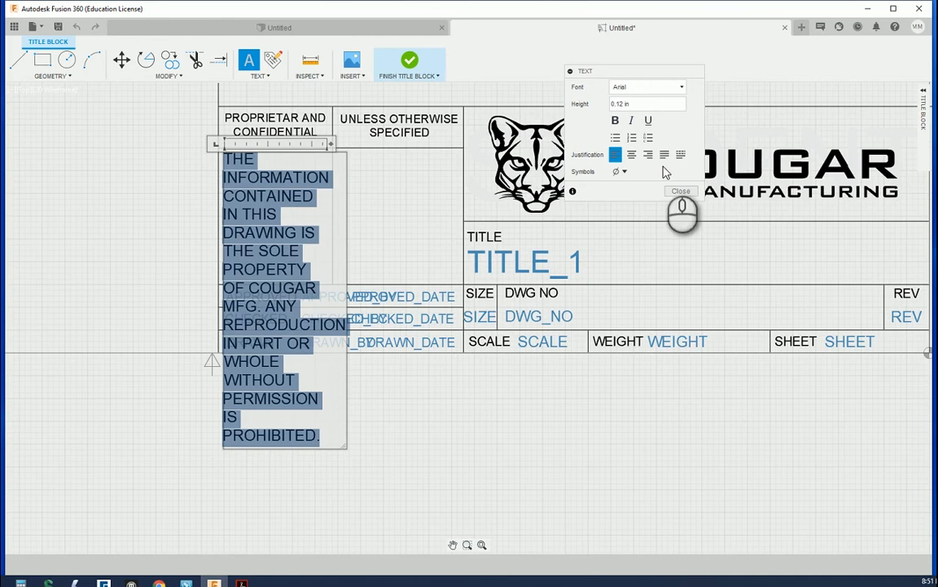
double_click(619, 104)
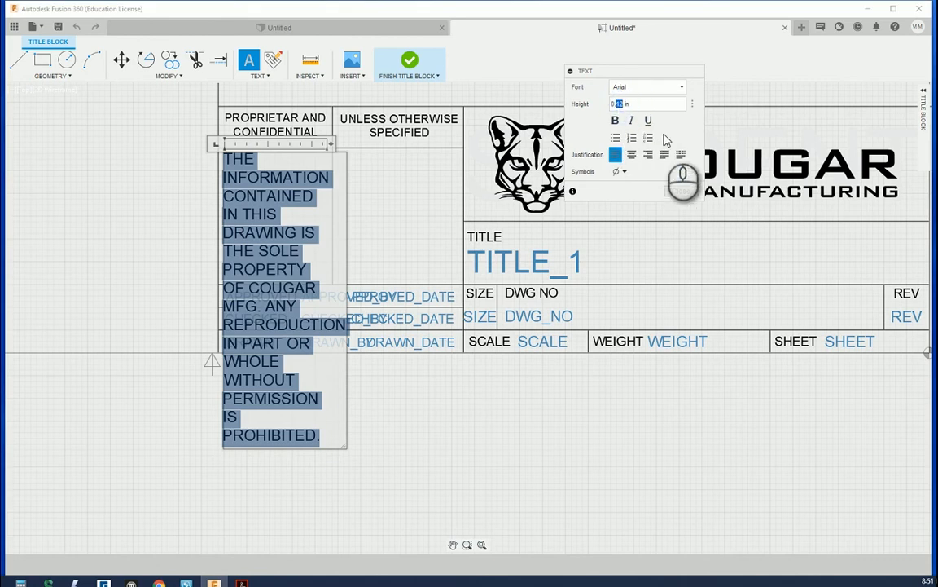
key("Return")
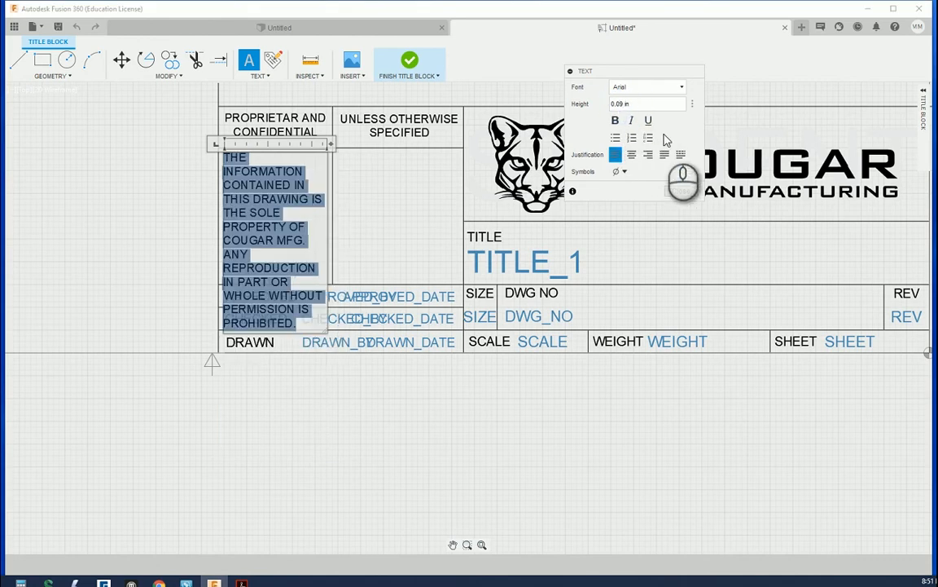
double_click(620, 104)
left_click(646, 102)
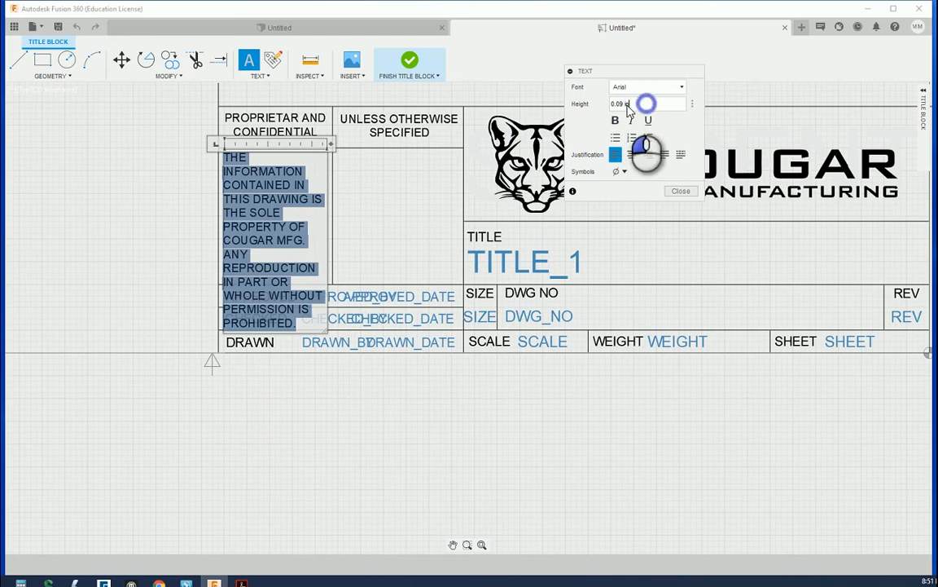
left_click(623, 106)
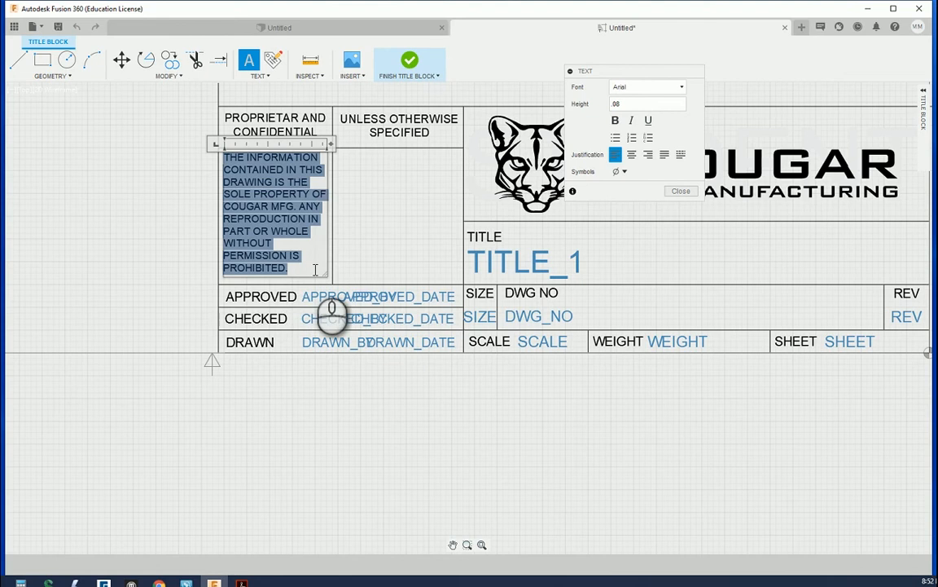
left_click(392, 255)
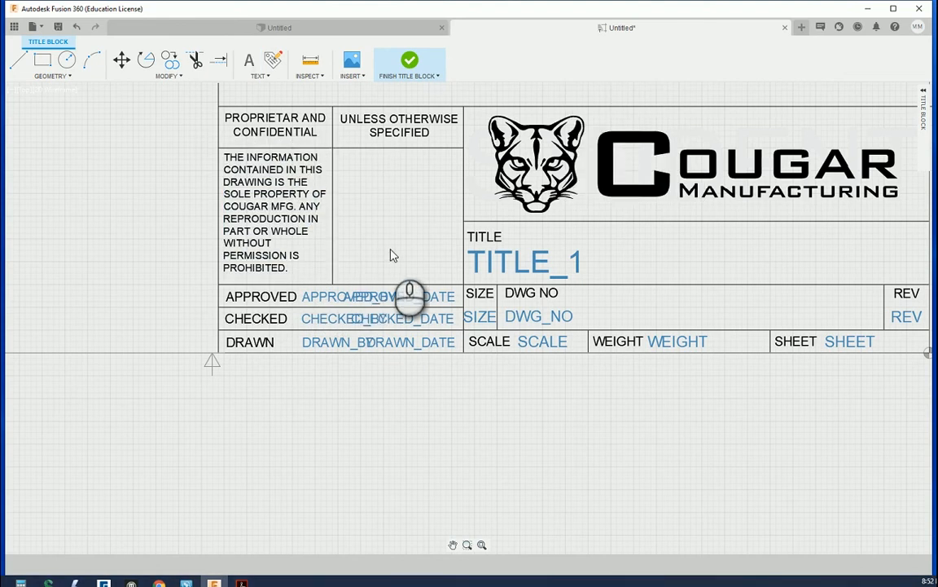
- Place a copy of the proprietary note straight across in the empty cell below UNLESS OTHERWISE SPECIFIED, about 1.31 in away
key("ctrl+v")
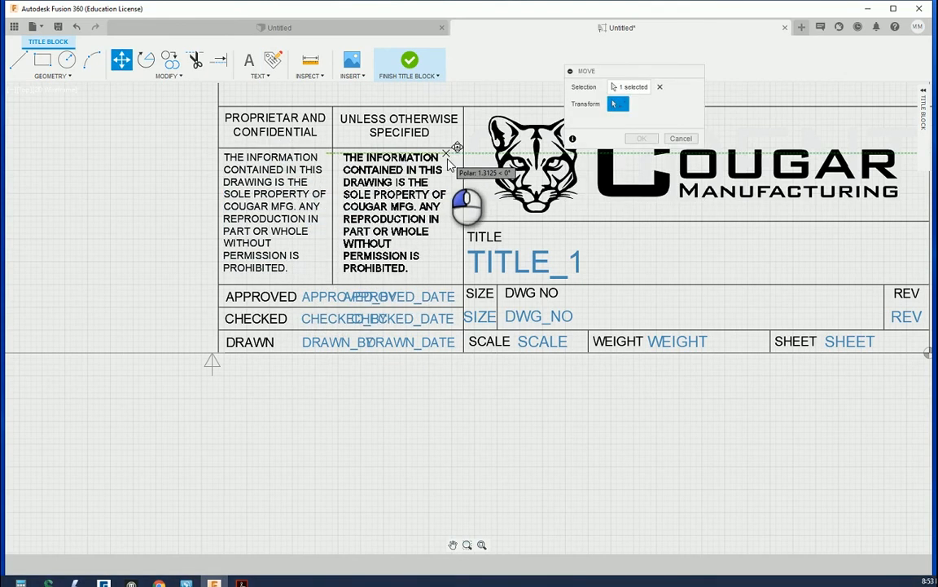
left_click(450, 161)
left_click(641, 139)
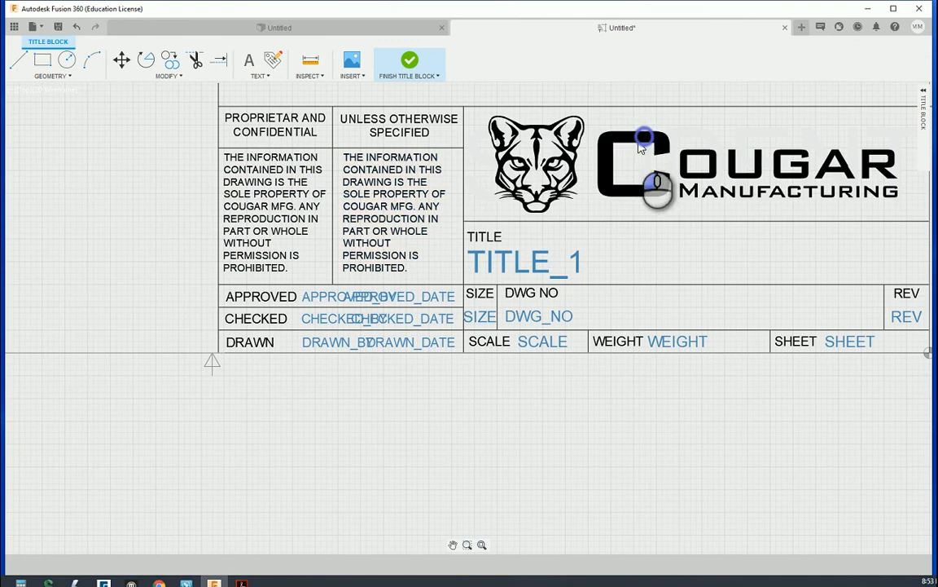
- Replace the copied note's text with "DIMENSIONS ARE IN INCHES" followed by a new line "TOLERANCES:"
double_click(377, 218)
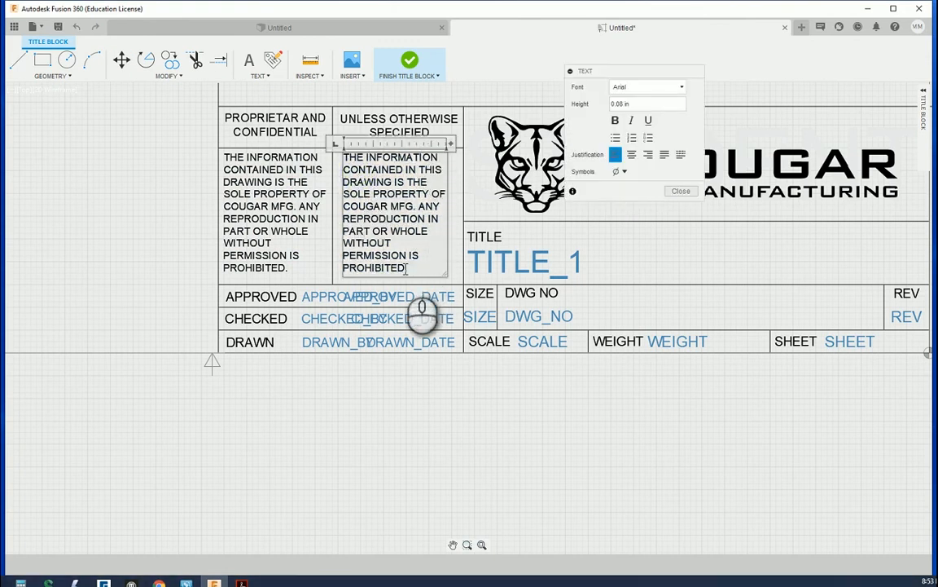
left_click_drag(405, 269, 347, 147)
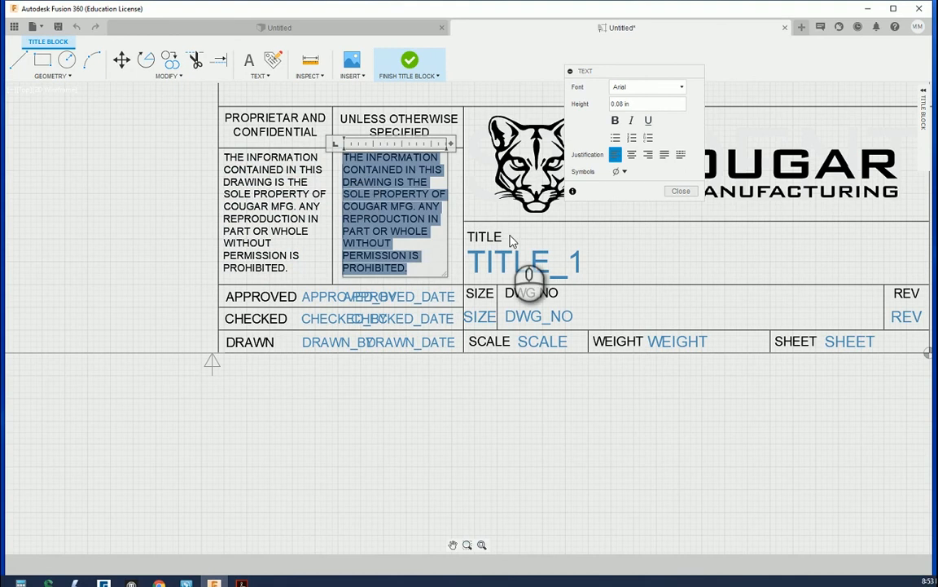
type("DIMENSIONS ARE IN INCHES")
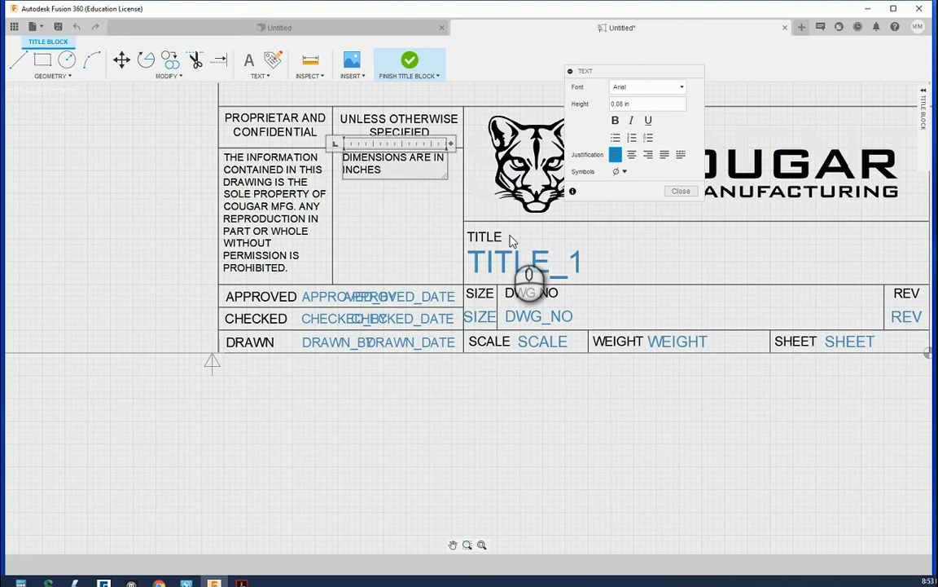
key("Return")
type("TOLERANCES:")
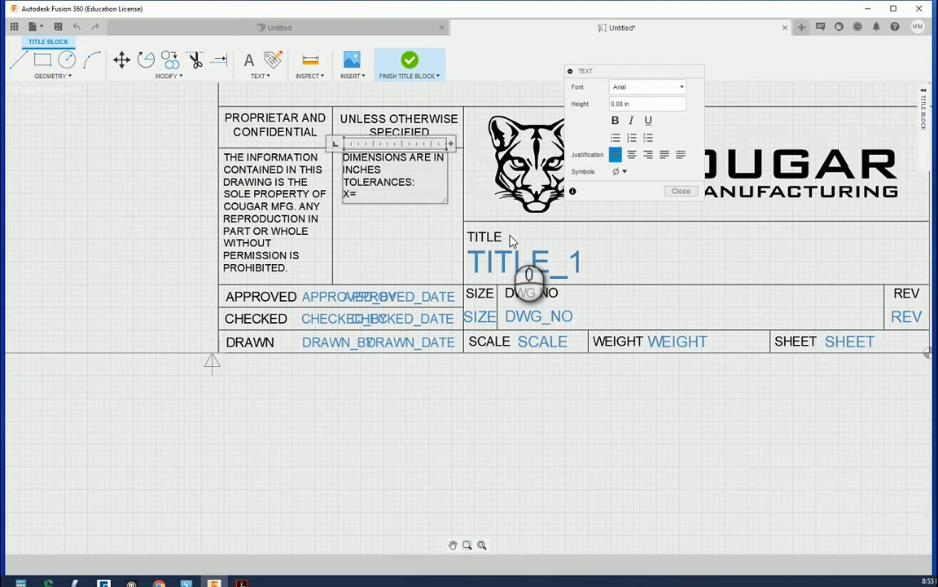
- Add the tolerance lines "X = ± .030", "XX = ± .010" and "XXX = ± .005" below TOLERANCES, using the plus/minus symbol
left_click(620, 171)
left_click(617, 192)
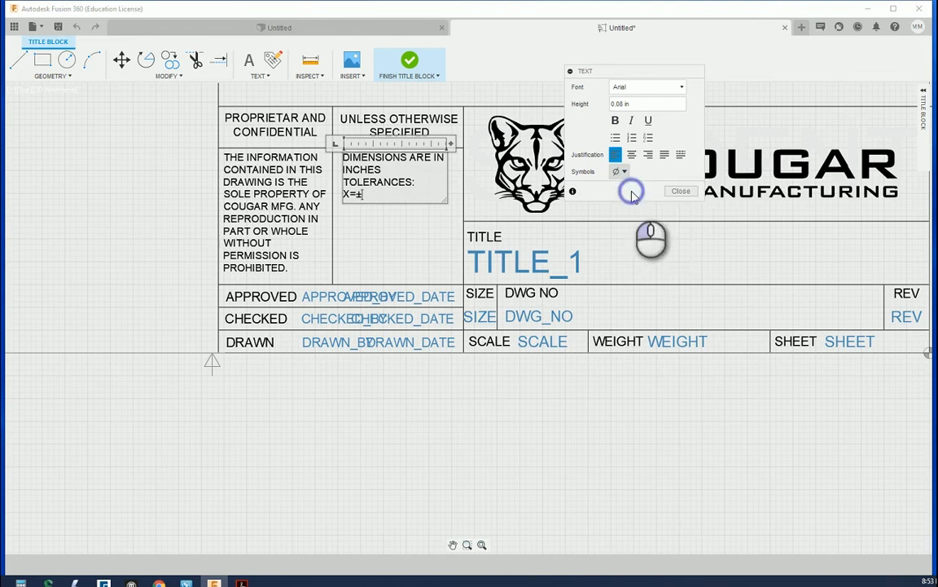
type(".030 ")
type("XX=")
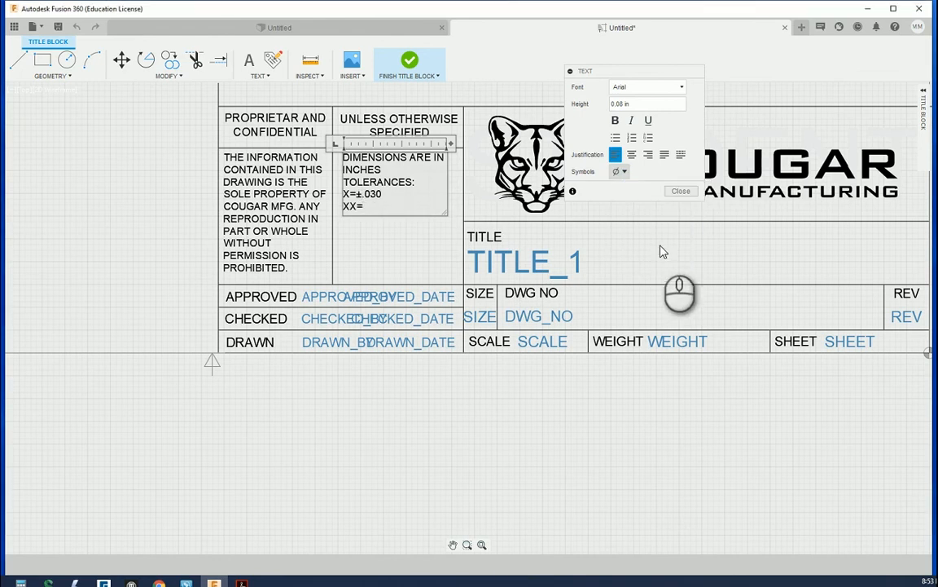
left_click(620, 171)
left_click(618, 193)
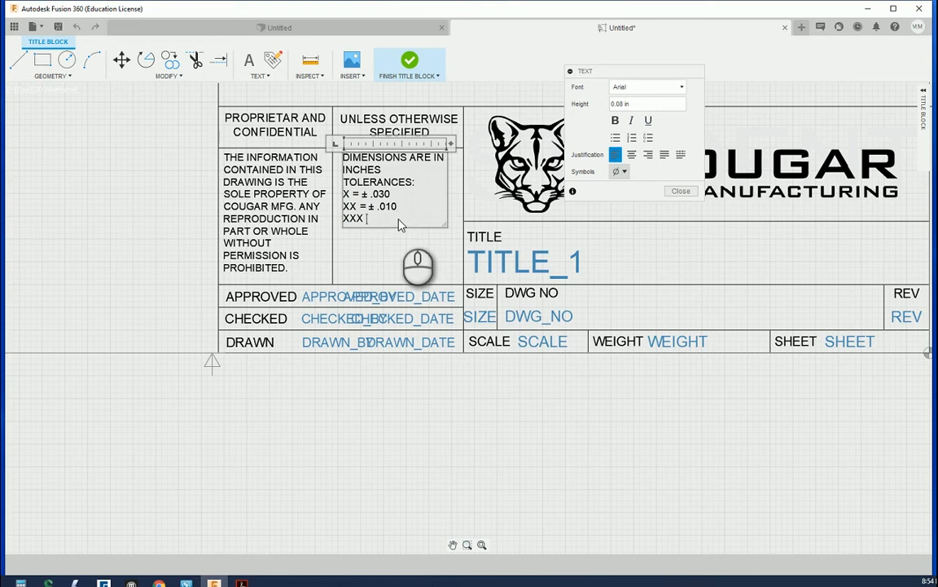
type("=")
left_click(620, 171)
left_click(618, 193)
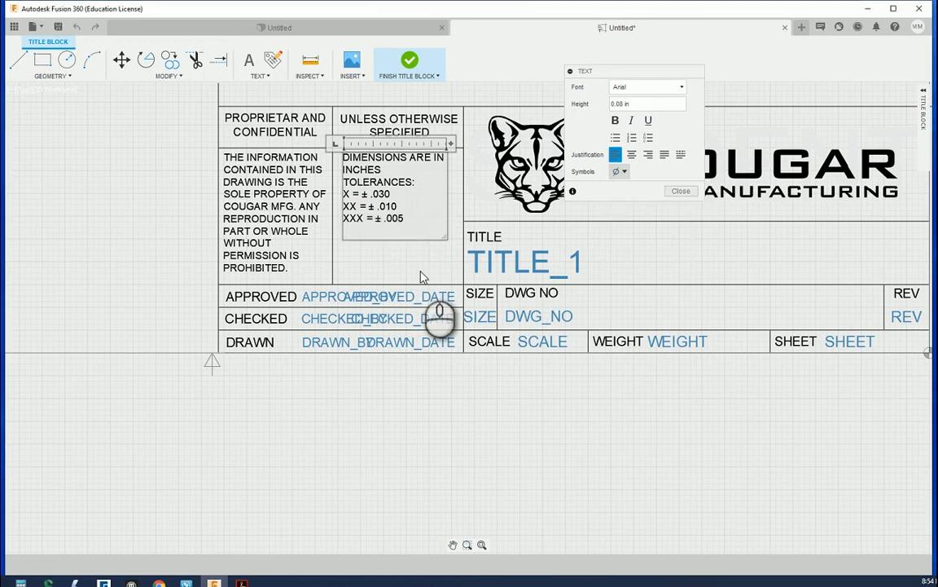
- Add the line "FRACTIONS = ± 1/16" to the tolerance note, using the plus/minus symbol
type("=")
left_click(620, 172)
left_click(618, 193)
type("1/16")
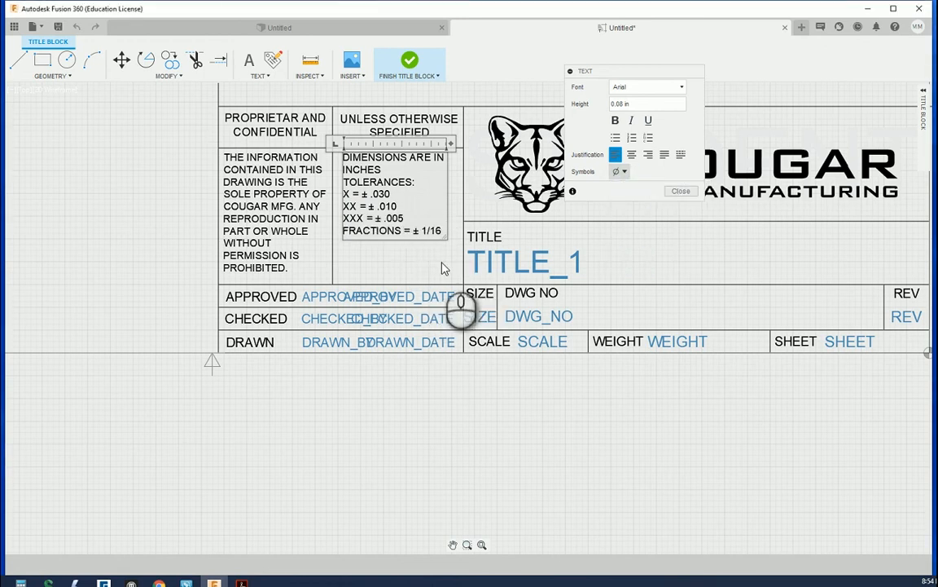
key("Return")
- Add the line "ANGLES = ± 1°" using the plus/minus and degree symbols, and finish editing the tolerance note
type("ANGLES =")
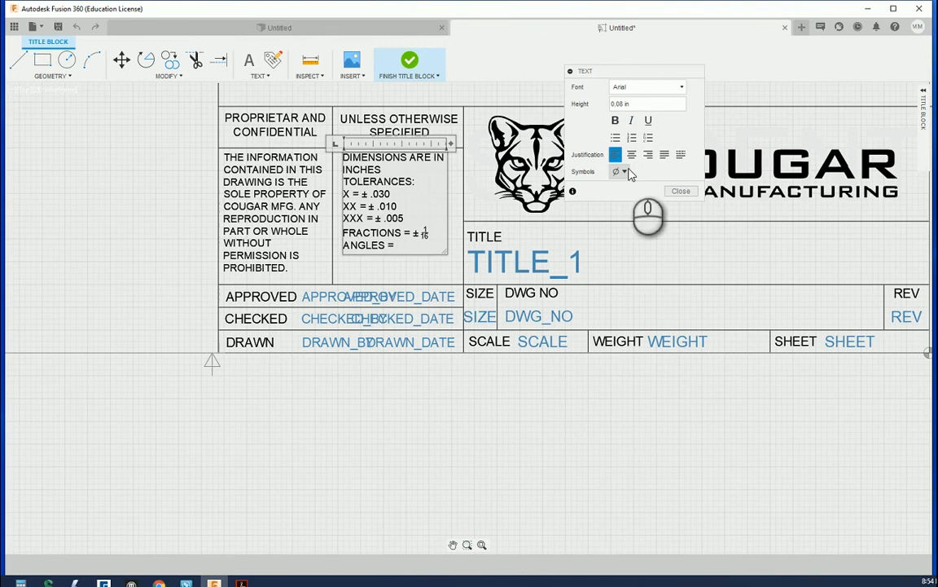
left_click(620, 171)
left_click(617, 192)
type("1")
left_click(625, 172)
left_click(632, 192)
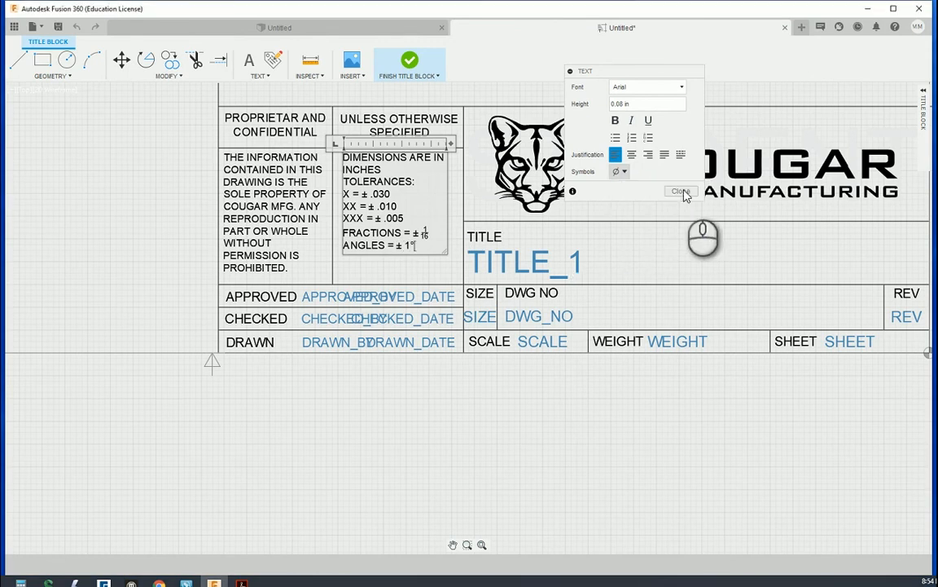
left_click(682, 191)
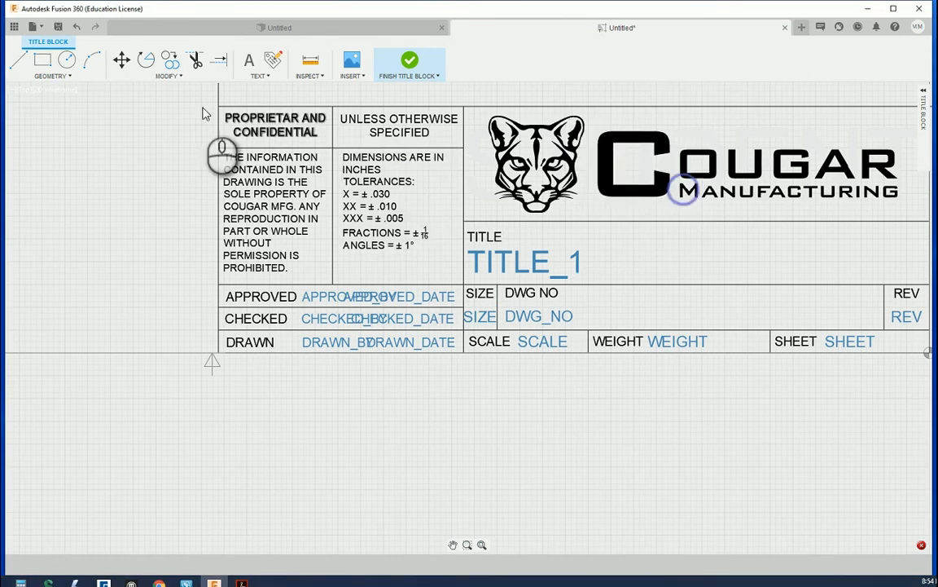
- Move the tolerance note slightly down within its cell
left_click(358, 162)
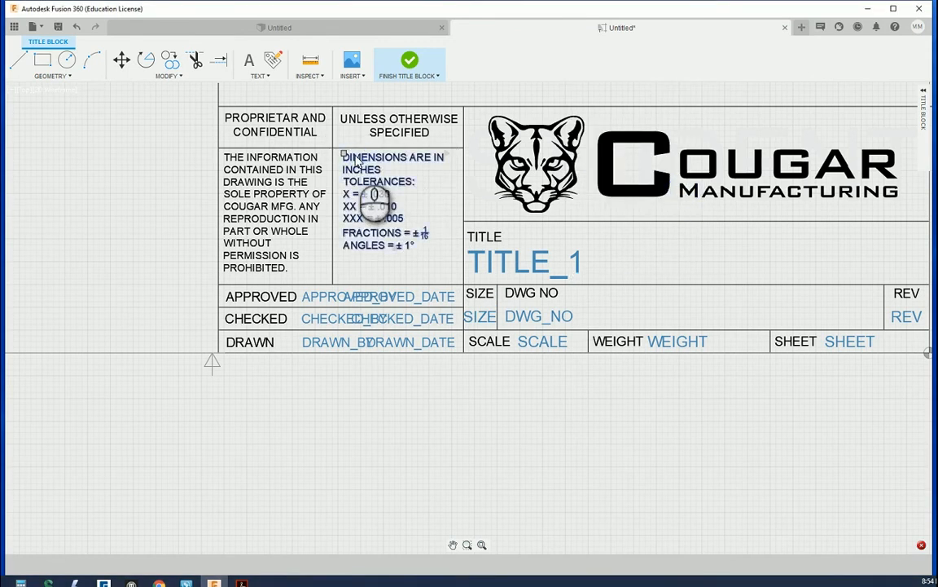
mouse_move(356, 156)
left_mouse_down()
mouse_move(360, 141)
mouse_move(356, 162)
left_mouse_up()
left_click(356, 163)
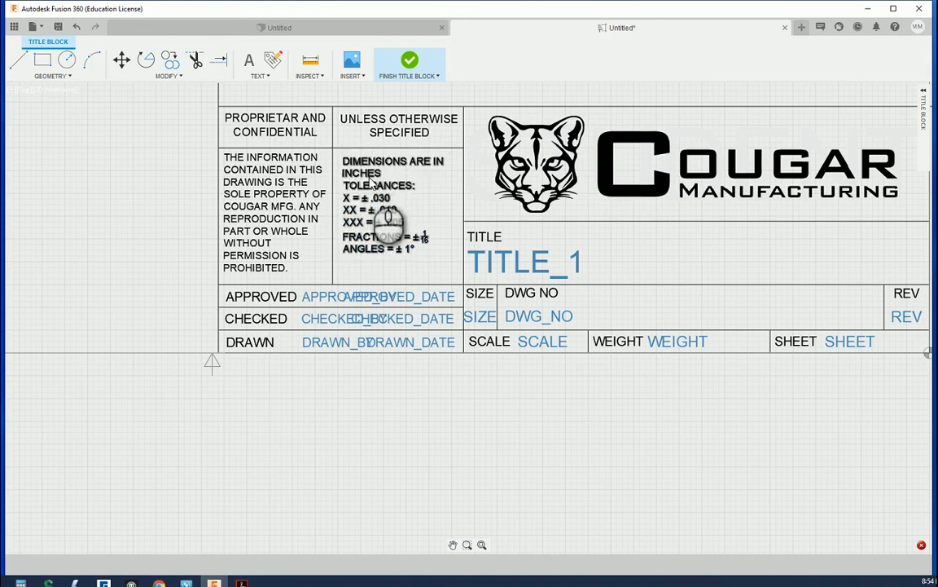
- Try a smaller text height, such as .05 in, for the "DIMENSIONS ARE IN INCHES" line of the tolerance note
double_click(396, 166)
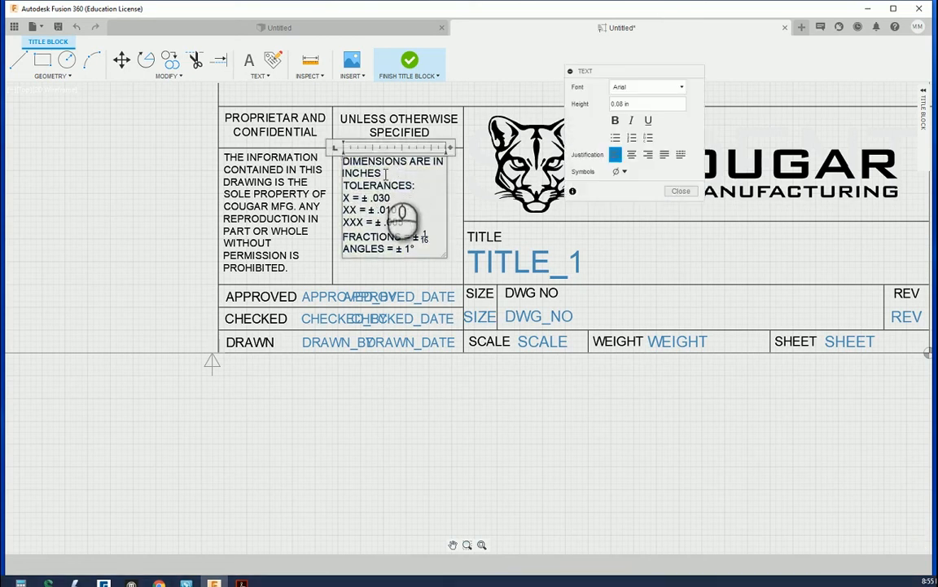
left_click_drag(343, 160, 383, 174)
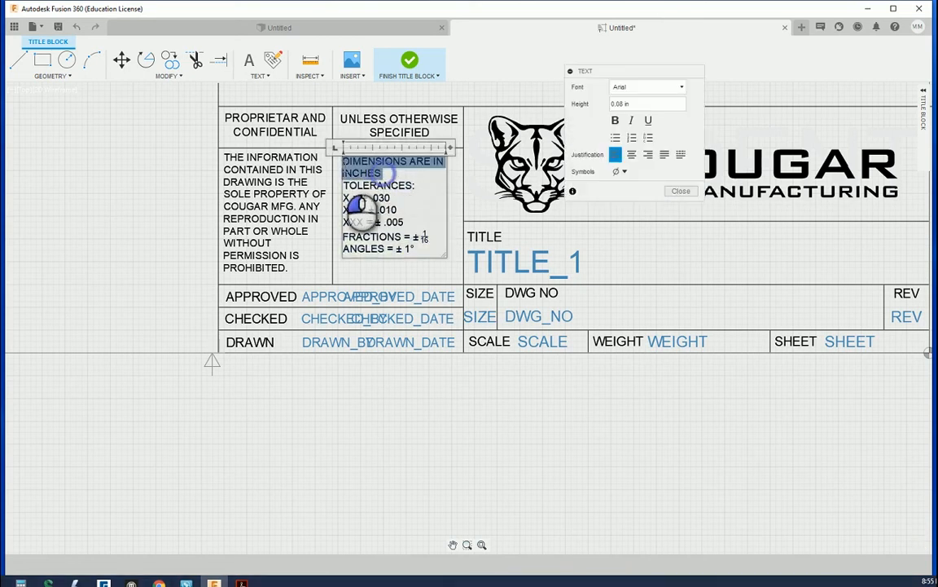
left_click(635, 103)
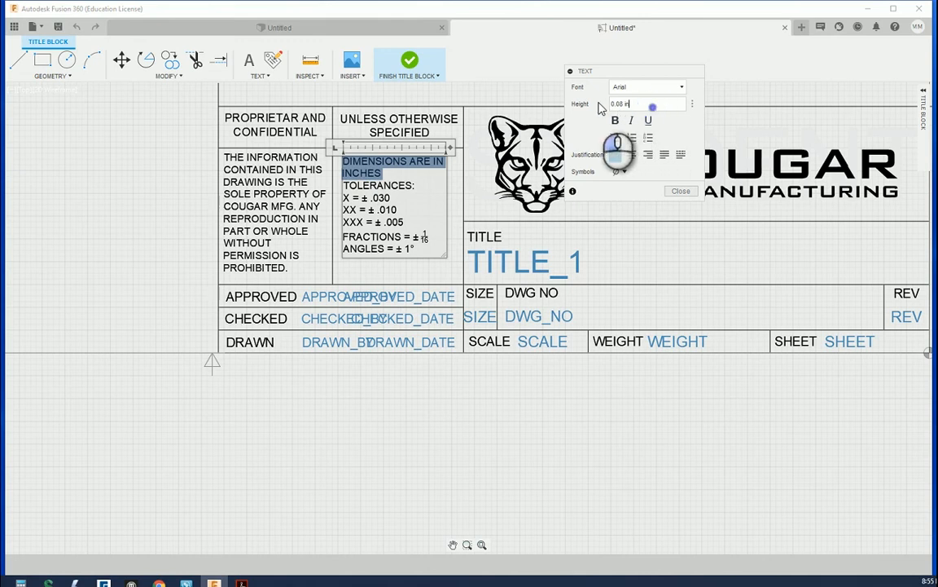
double_click(630, 104)
double_click(628, 104)
type(".0")
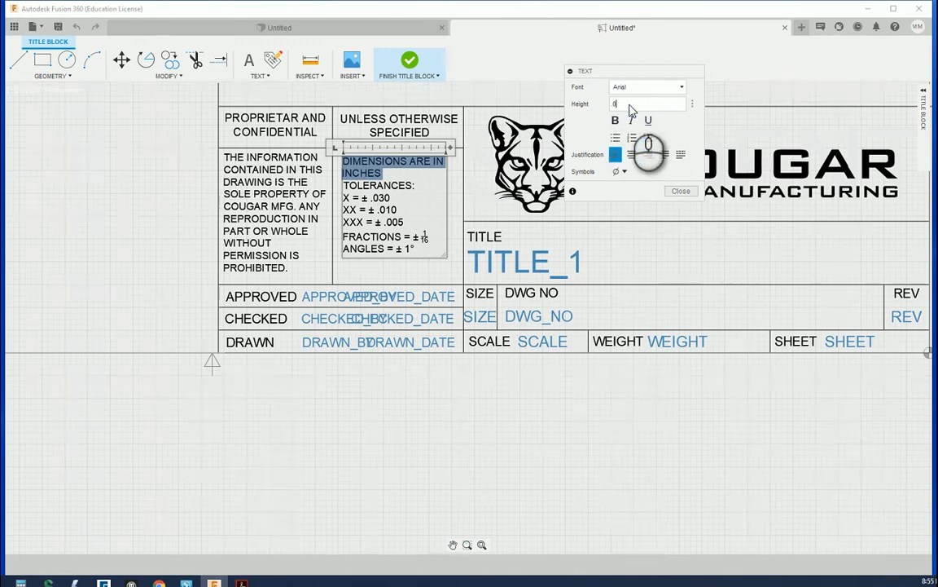
type("7")
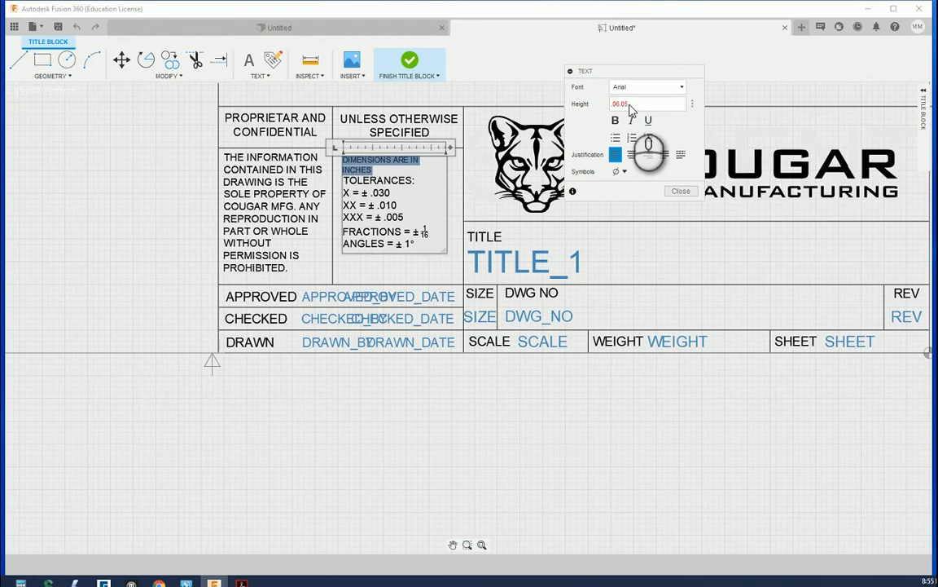
key("BackSpace")
type("5")
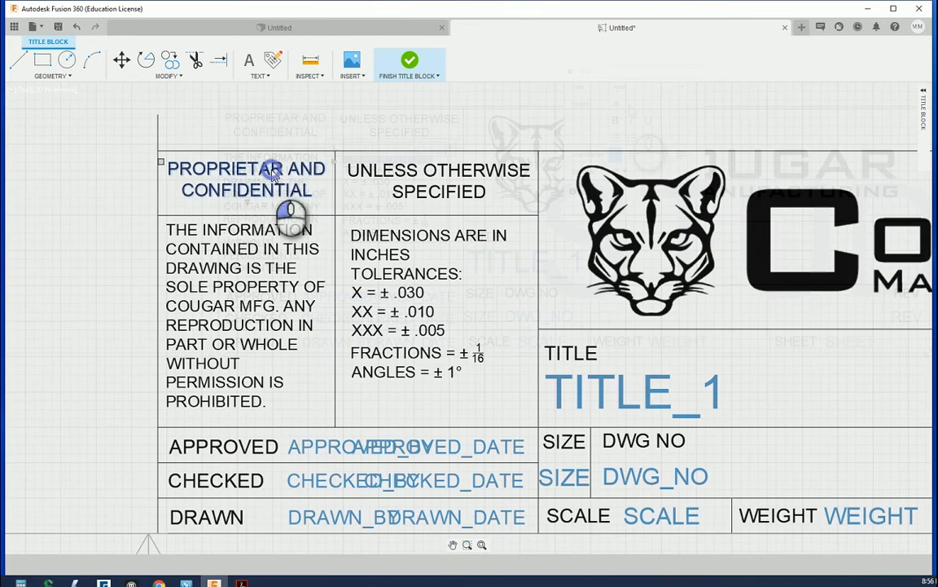
- Correct the misspelled heading above the proprietary note to "PROPRIETARY AND CONFIDENTIAL"
double_click(288, 171)
left_click(289, 169)
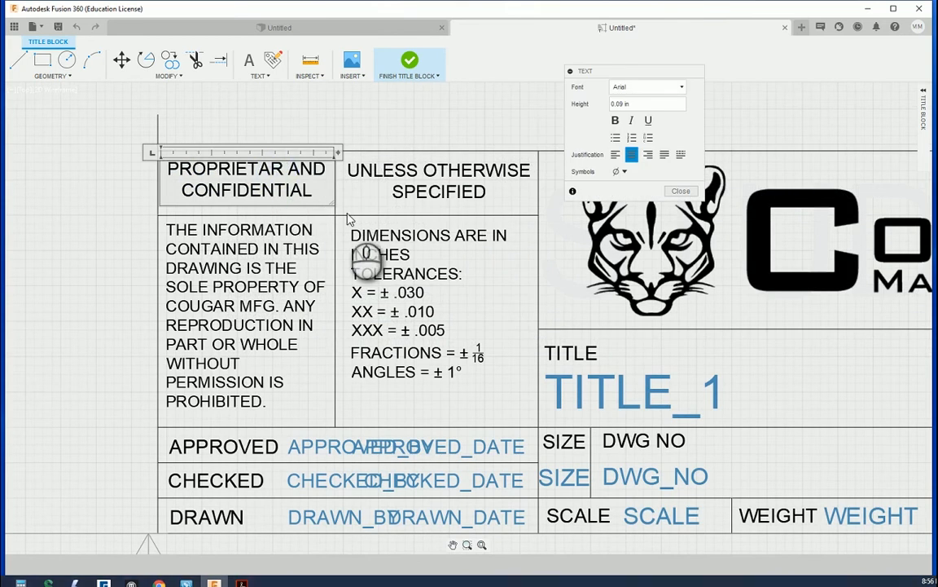
type("Y")
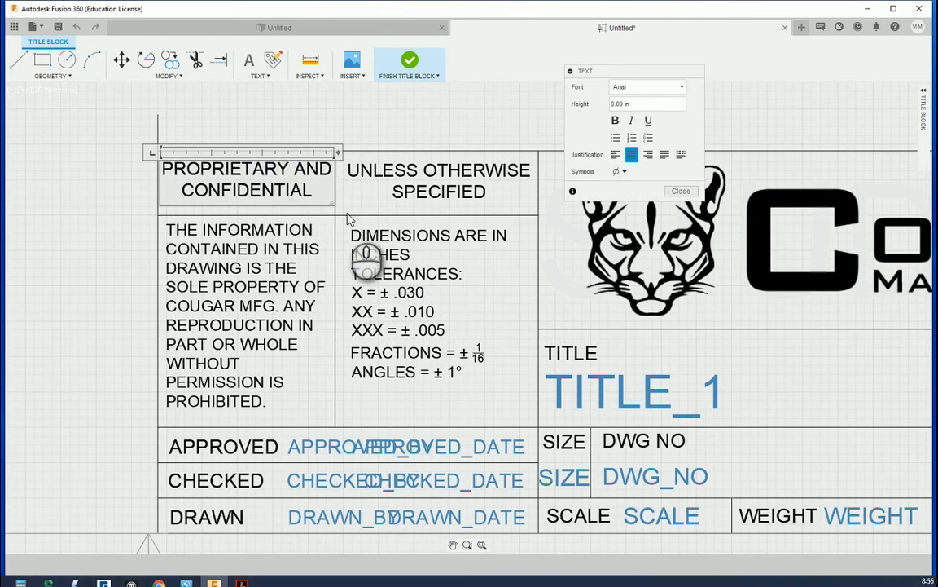
left_click(411, 114)
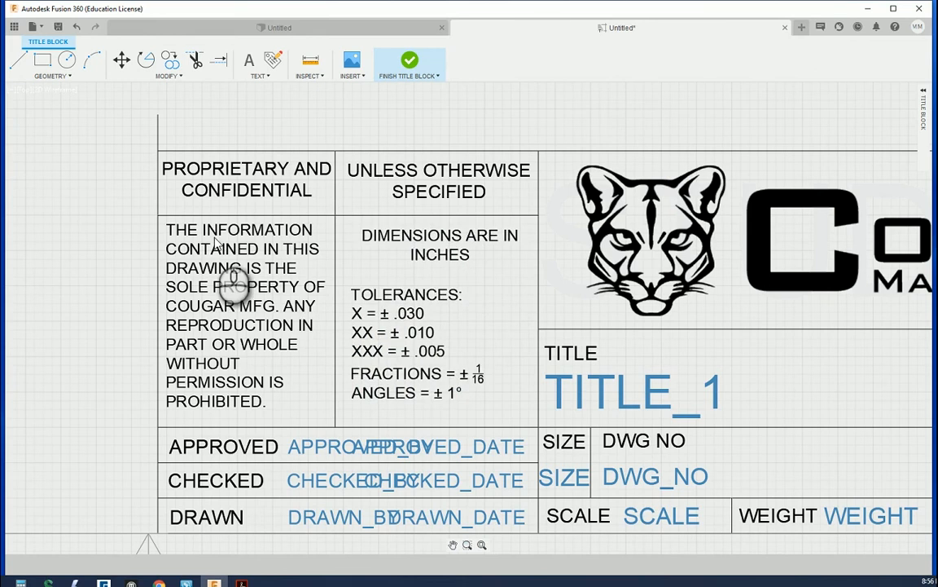
- Center-justify the entire proprietary note and finish editing it
left_click(271, 232)
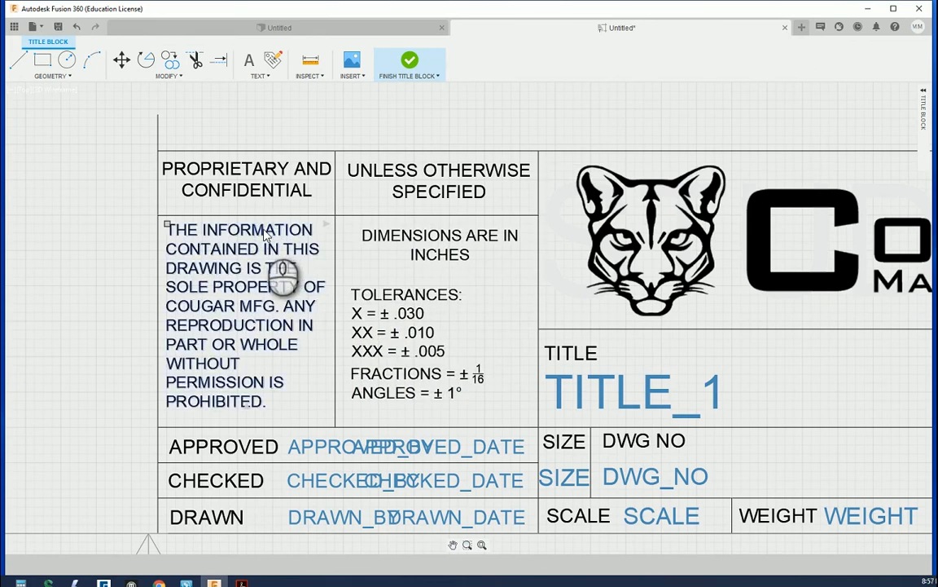
double_click(265, 233)
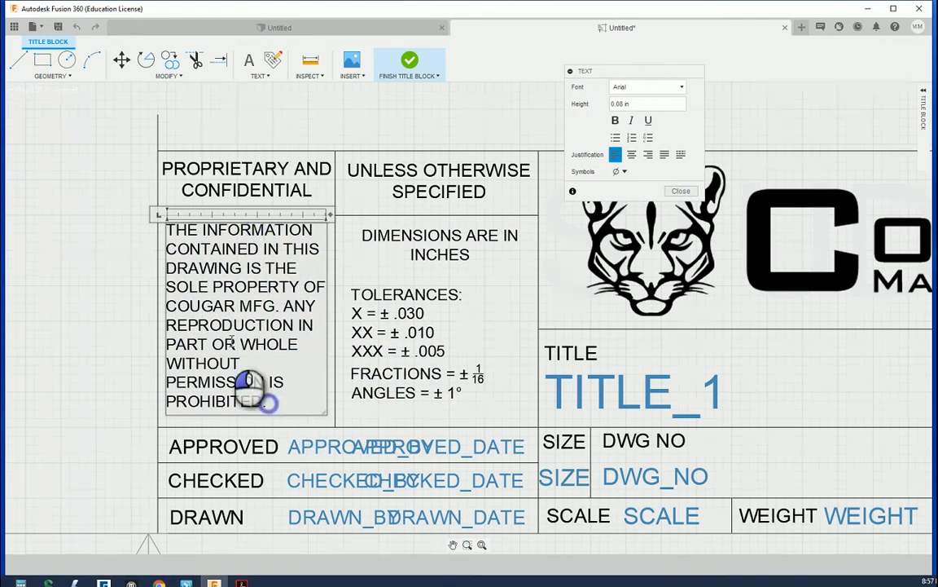
left_click_drag(272, 403, 156, 236)
left_click(632, 154)
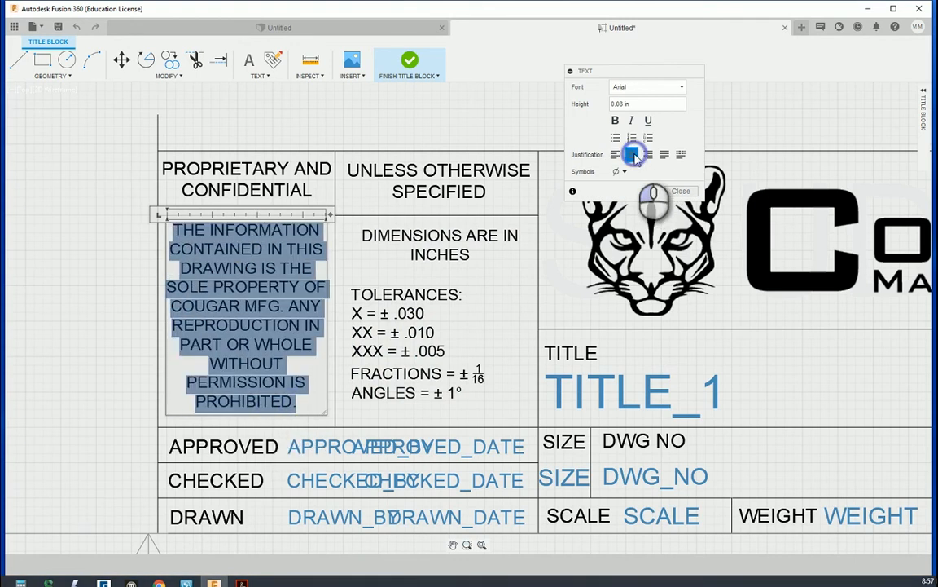
left_click(699, 206)
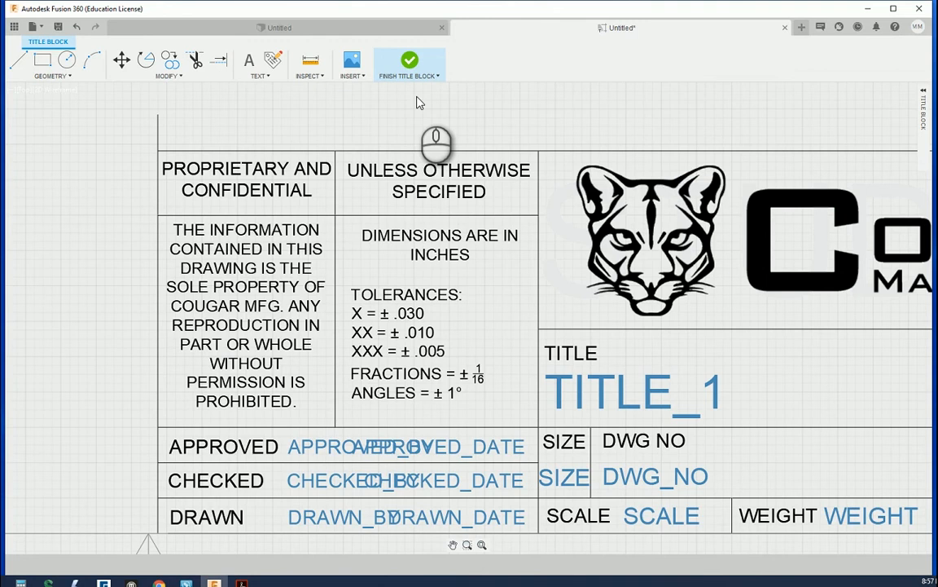
- Move the proprietary note slightly down so its first line aligns with "DIMENSIONS ARE IN" in the adjacent cell
left_click(248, 234)
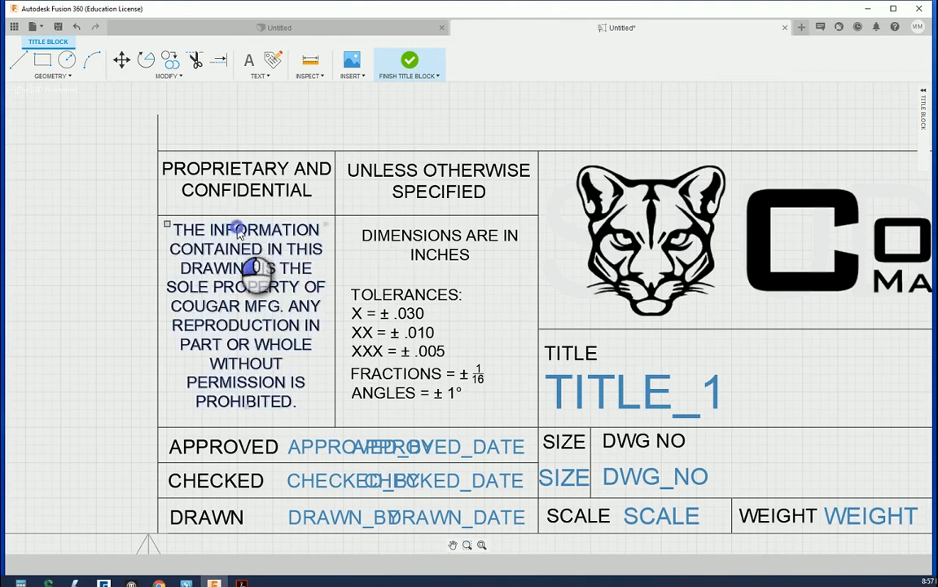
left_click(237, 227)
left_click(236, 233)
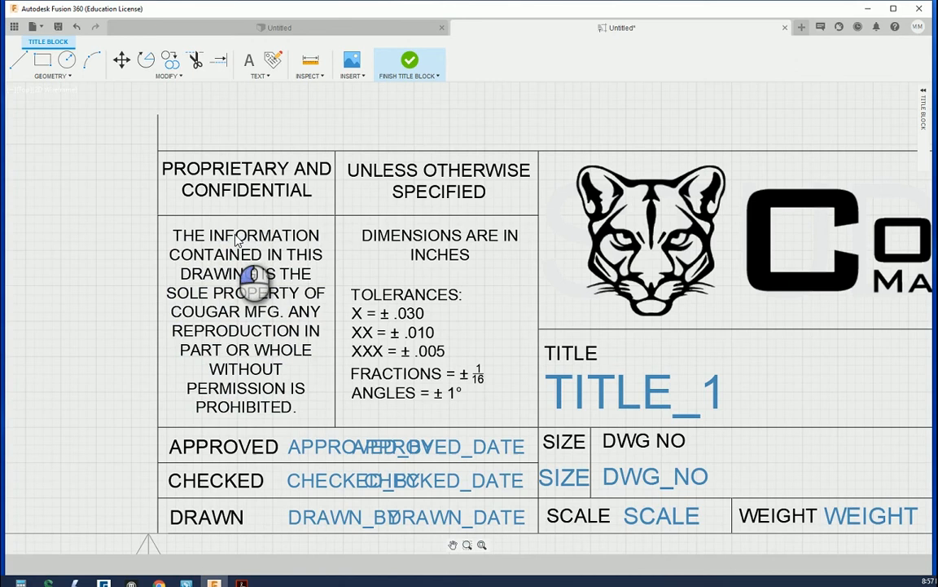
left_click(281, 132)
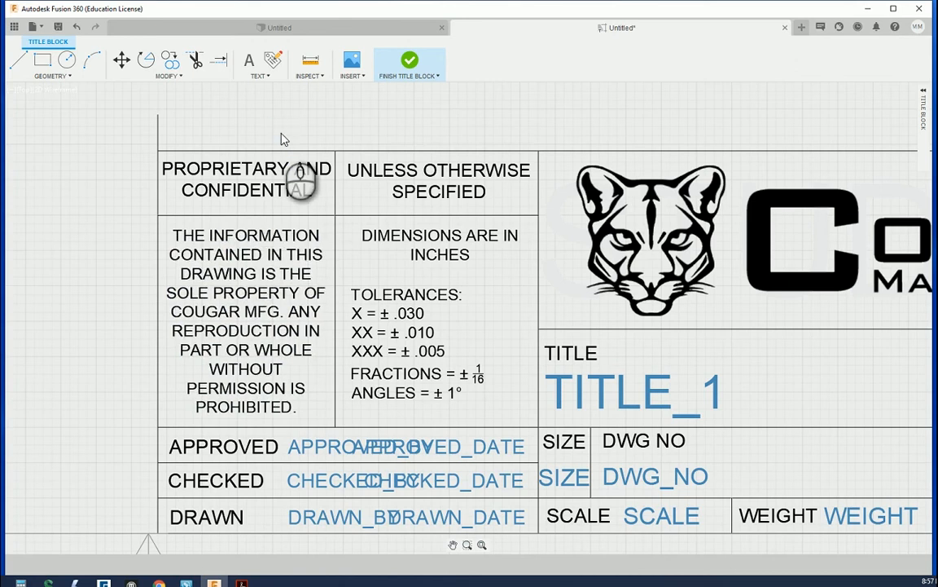
scroll(118, 344, "down", 2)
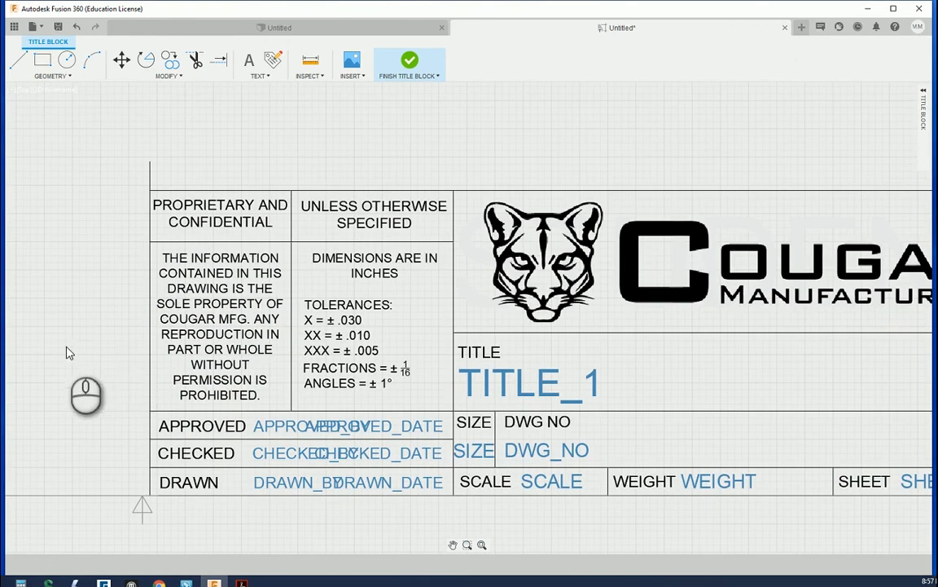
scroll(70, 352, "down", 2)
scroll(204, 261, "up", 3)
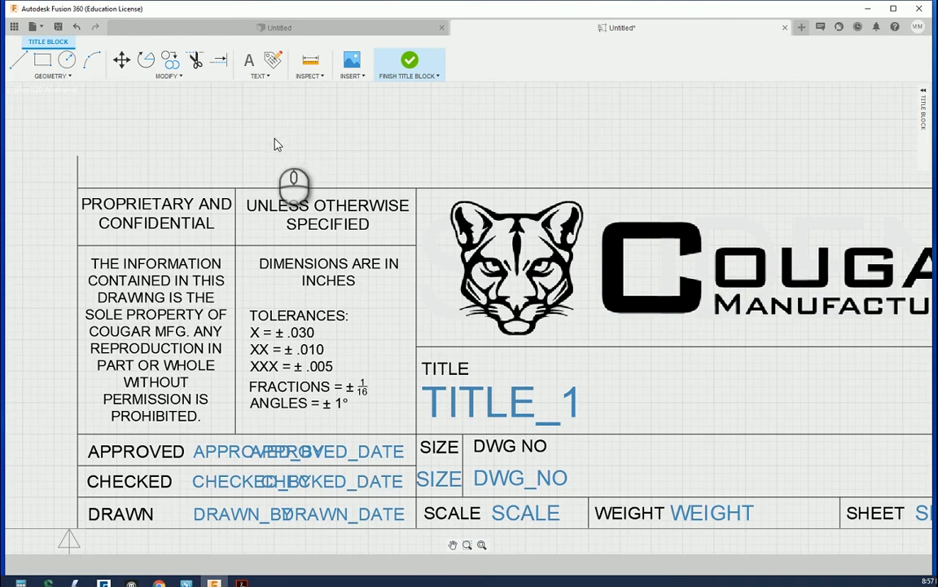
scroll(272, 143, "down", 2)
scroll(157, 369, "down", 2)
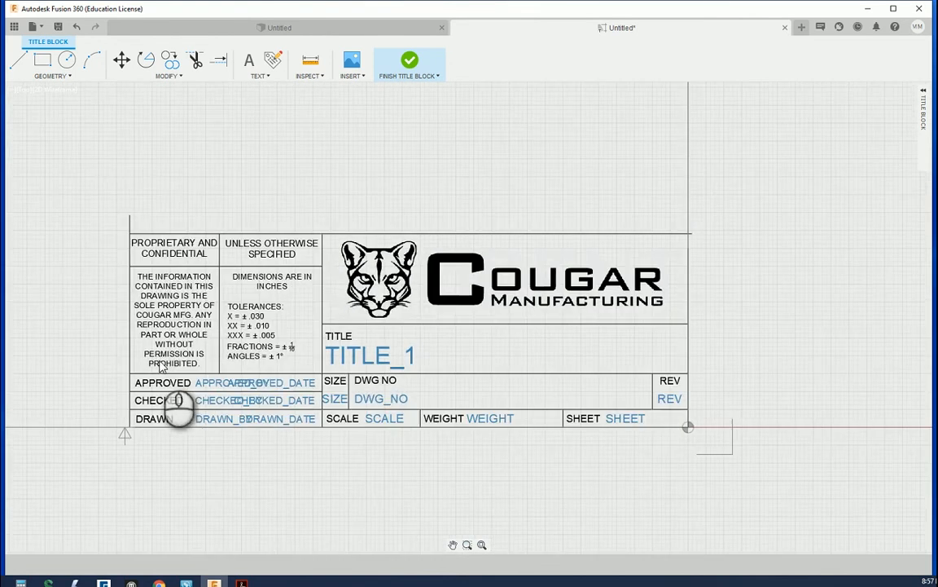
scroll(155, 172, "up", 2)
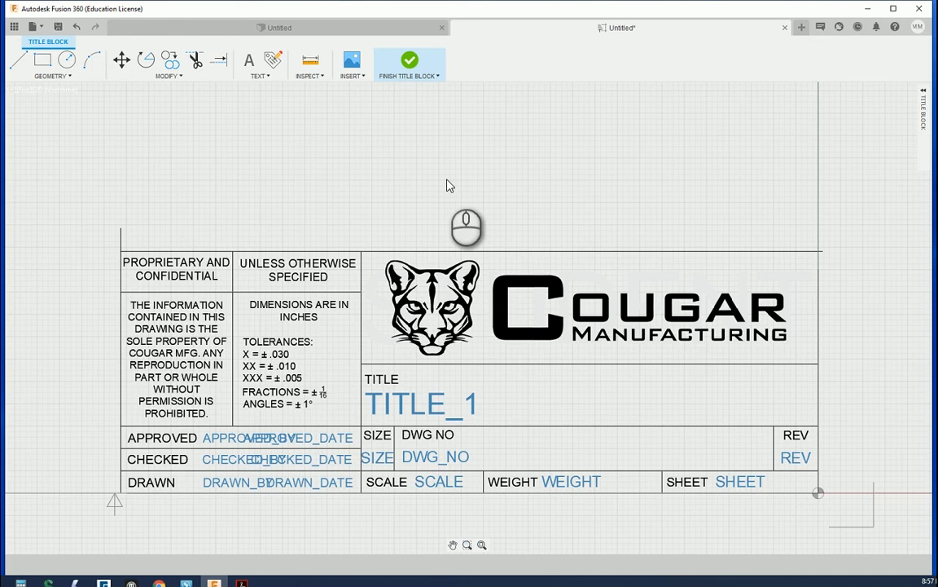
- Add a text note above the title block reading "NOTES: UNLESS OTHERWISE SPECIFIED" and "REMOVE ALL BURS AND BREAK EDGES TO .010" X 45°"
left_click(248, 59)
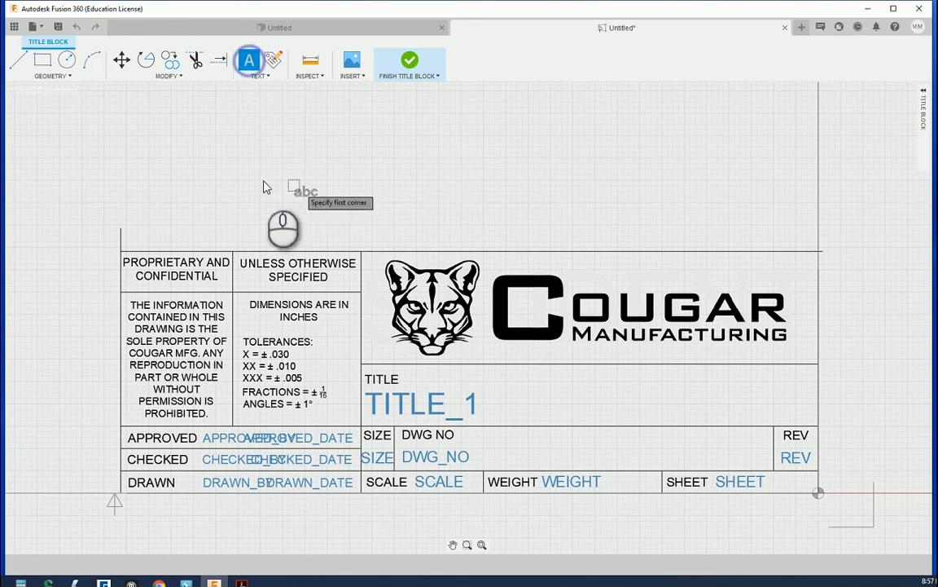
left_click(216, 182)
left_click(658, 234)
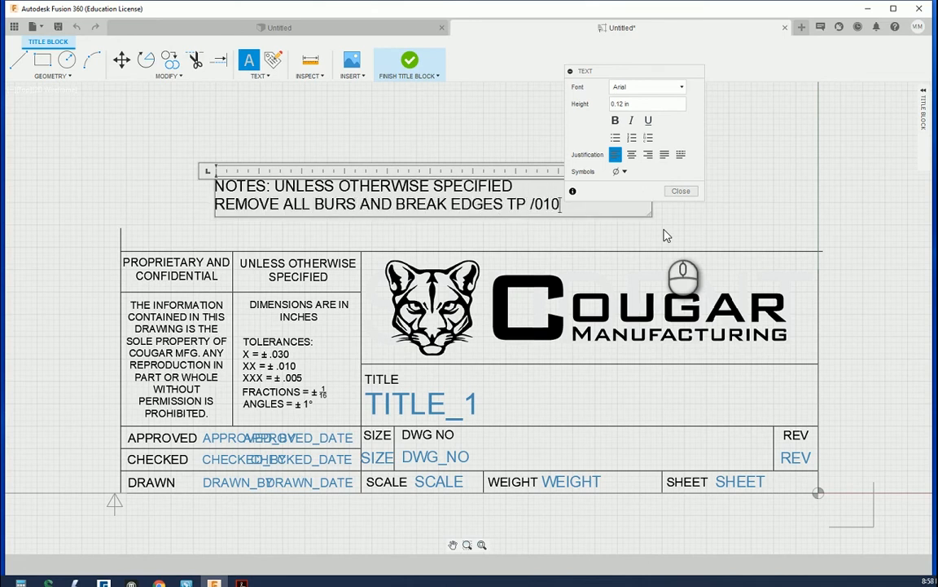
left_click(534, 205)
key("BackSpace")
type(".")
left_click(526, 203)
key("BackSpace")
type("O")
left_click(603, 206)
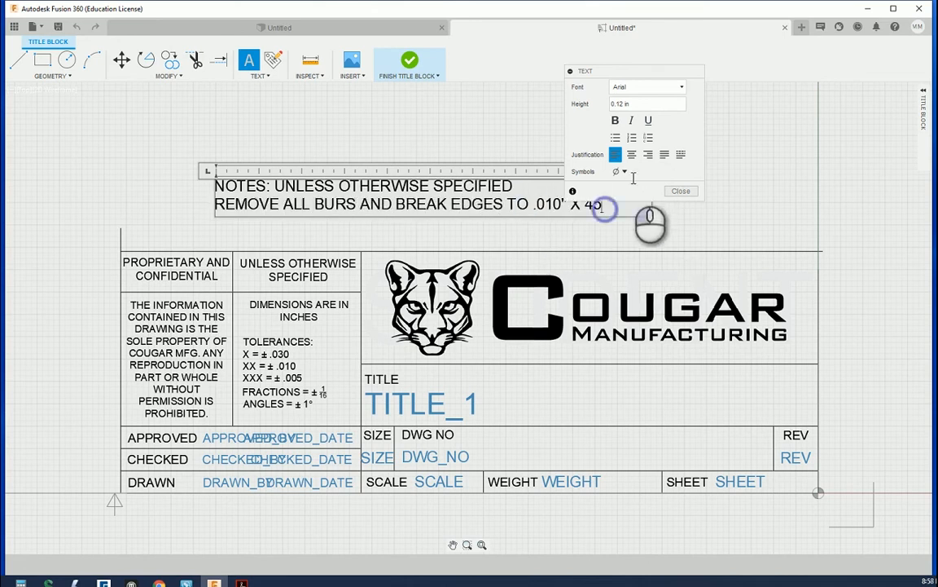
left_click(624, 172)
- Continue the note with "CHAMFER, FILLET RADII SHALL NOT EXCEED .020". PART SHALL BE FREE OF OIL, DIRT, RUST, SCALE, AND FOREIGN MATERIAL."
type("CHAMFER.")
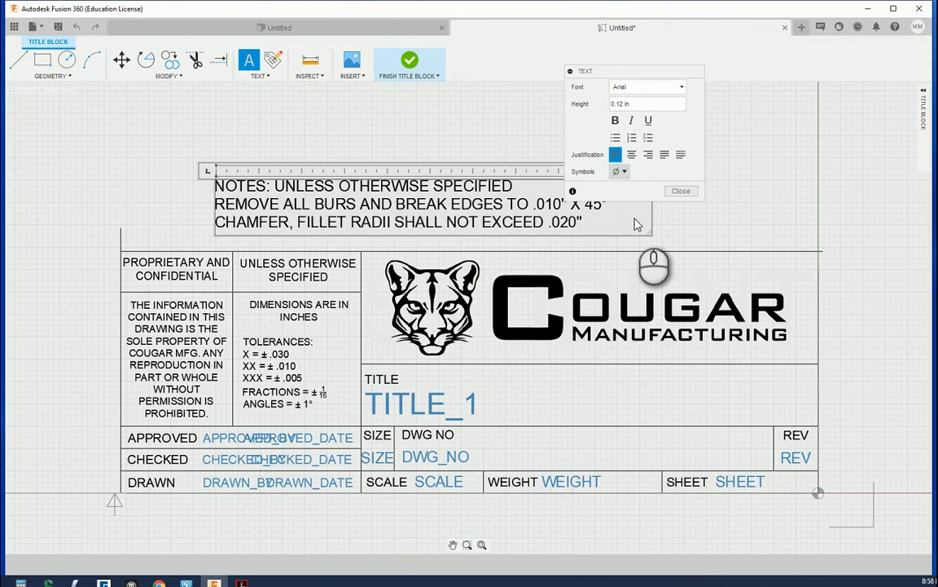
type("RT SHALL BE FREE OF OIL, DIRT, RUST, SCALE, AND FORE")
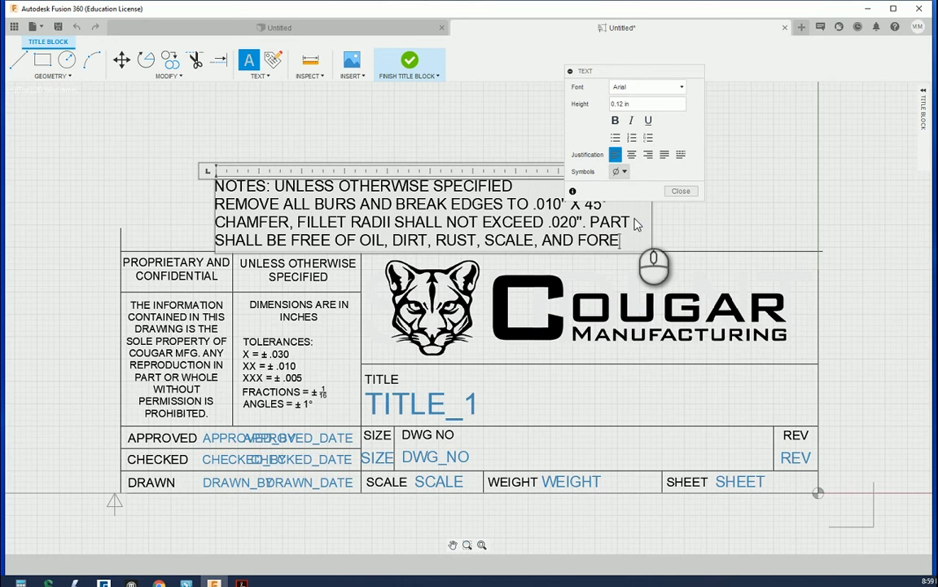
type(" MATERIAL")
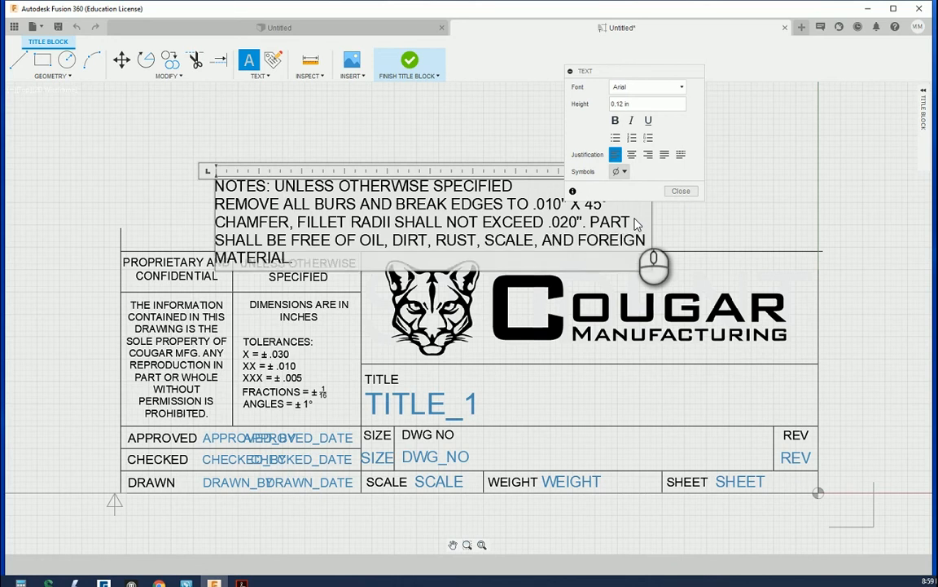
type(".")
- Widen the general notes text box to nearly the title block's full width and align it with the block's left edge
left_click_drag(651, 244, 813, 244)
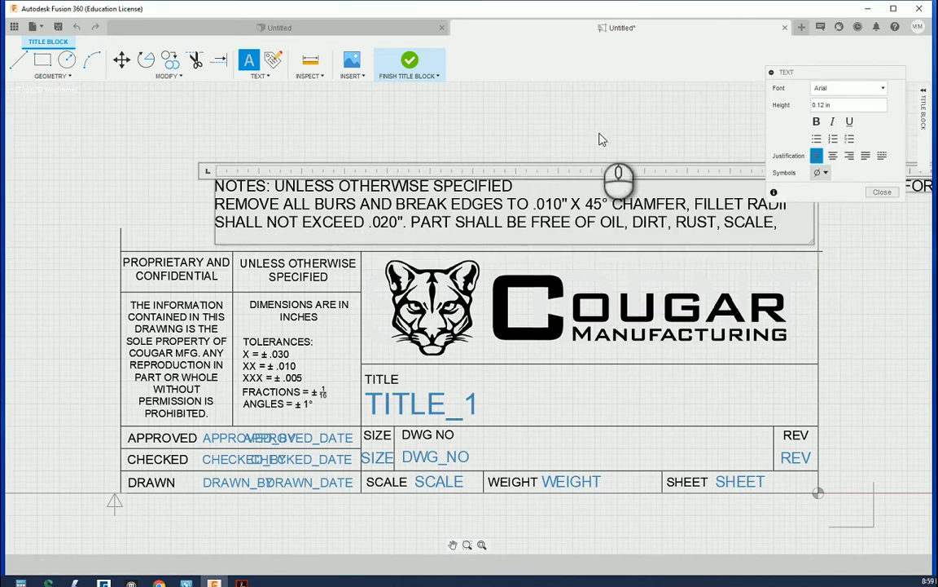
left_click(882, 191)
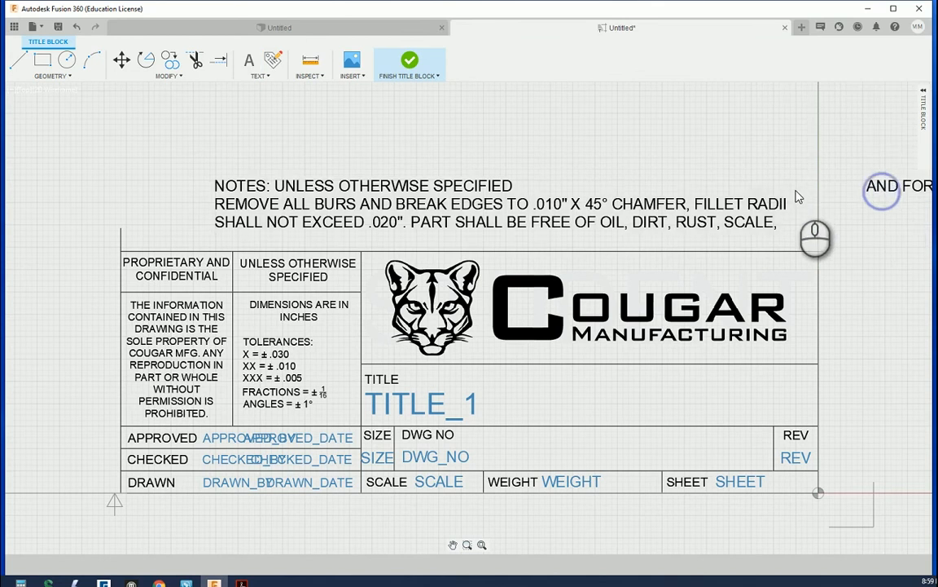
left_click(216, 184)
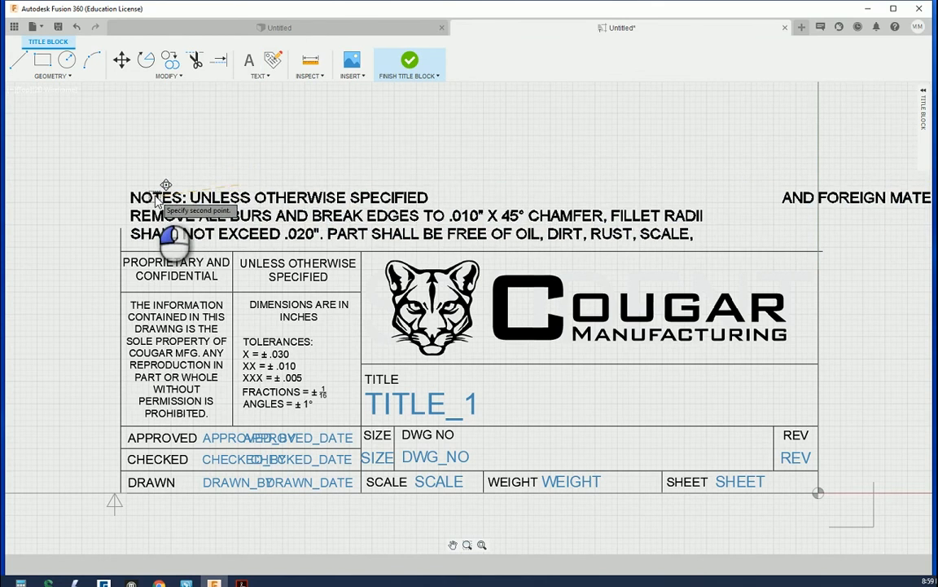
left_click(166, 185)
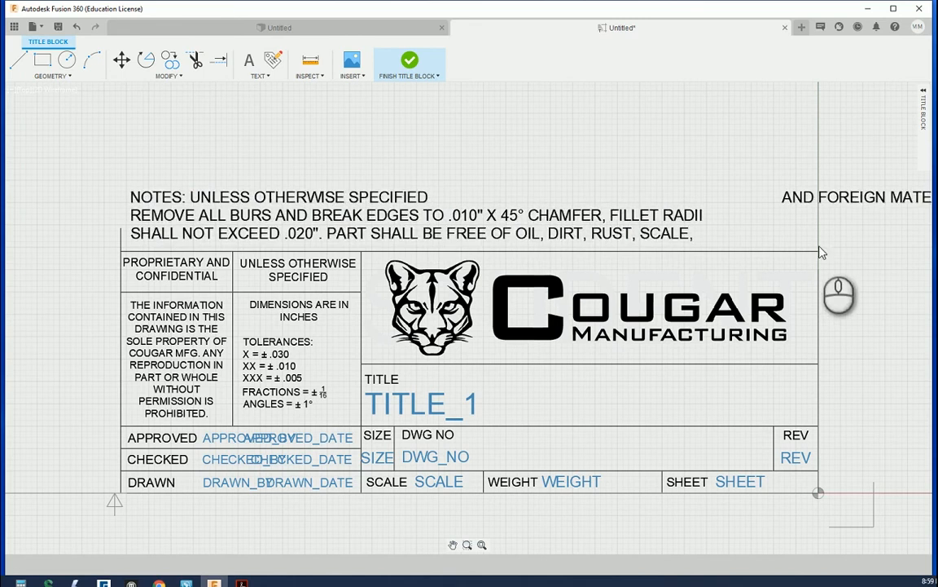
double_click(694, 215)
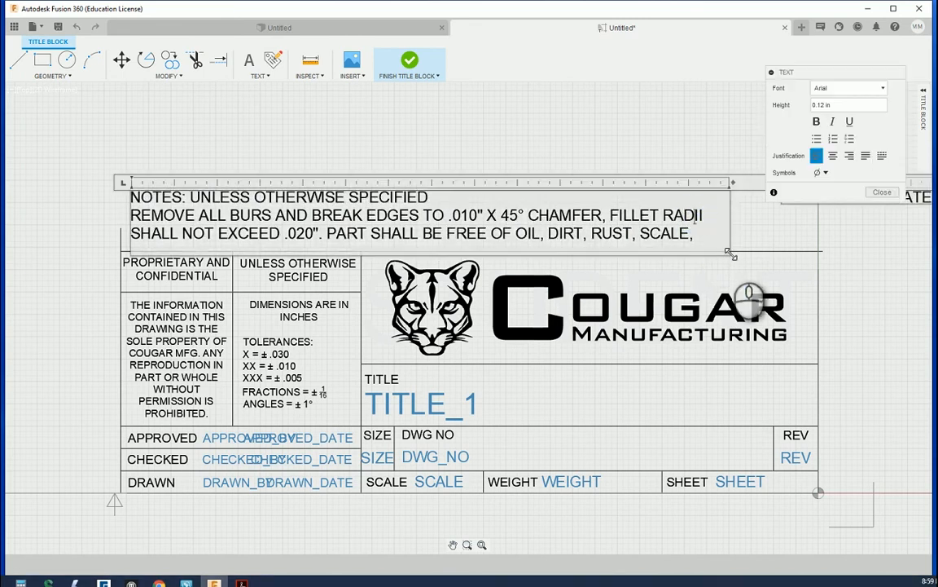
left_click_drag(731, 254, 810, 242)
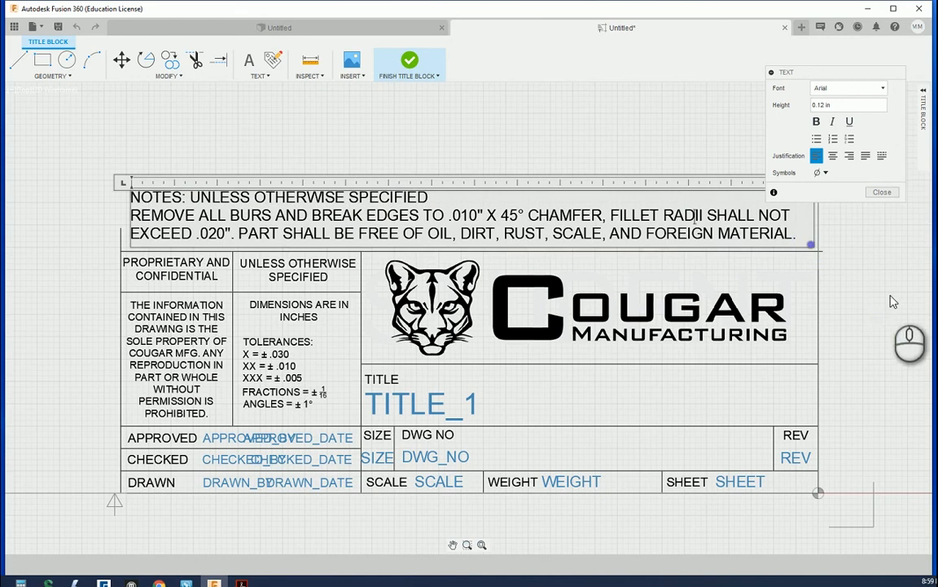
- Set the entire general note's text height to .08 in, center-justify it, and finish editing
left_click_drag(798, 237, 132, 194)
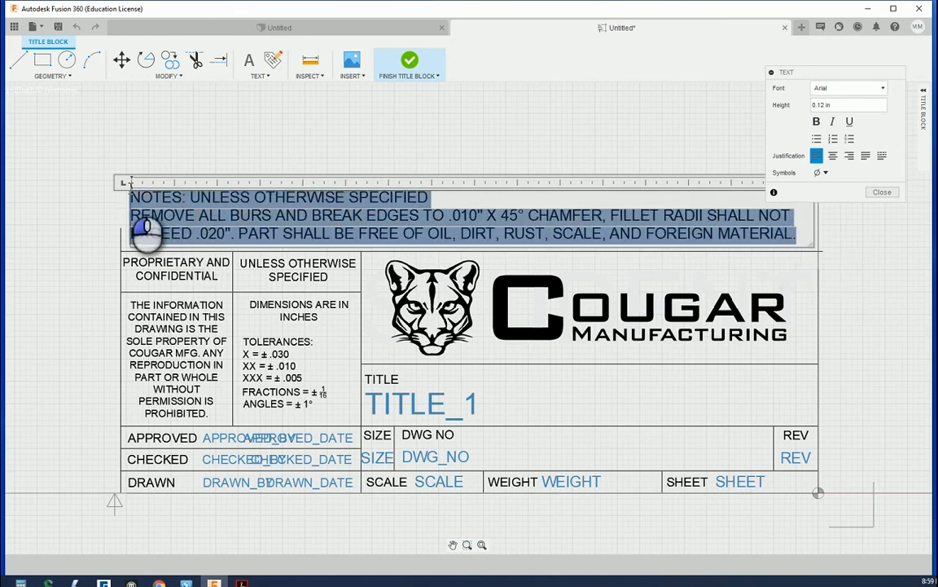
left_click(819, 109)
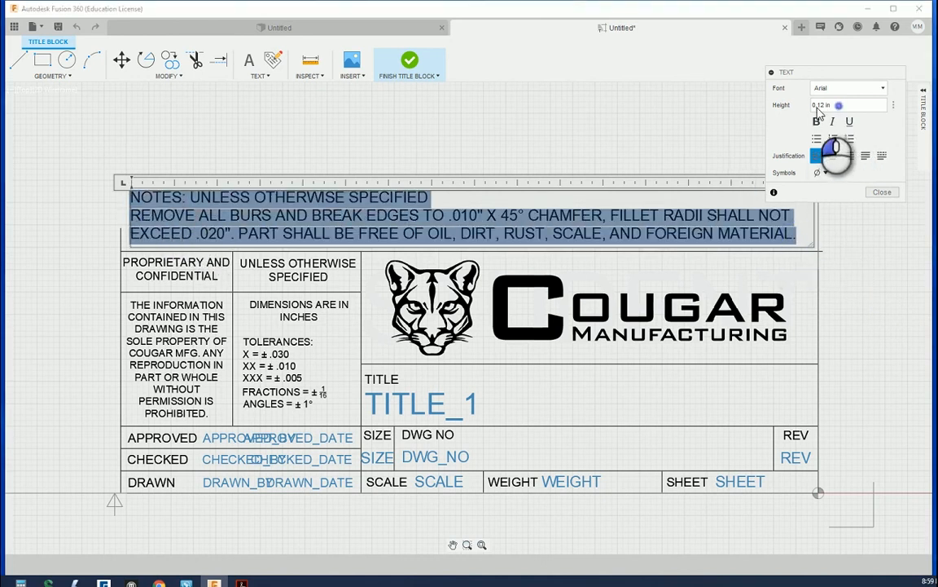
left_click(826, 107)
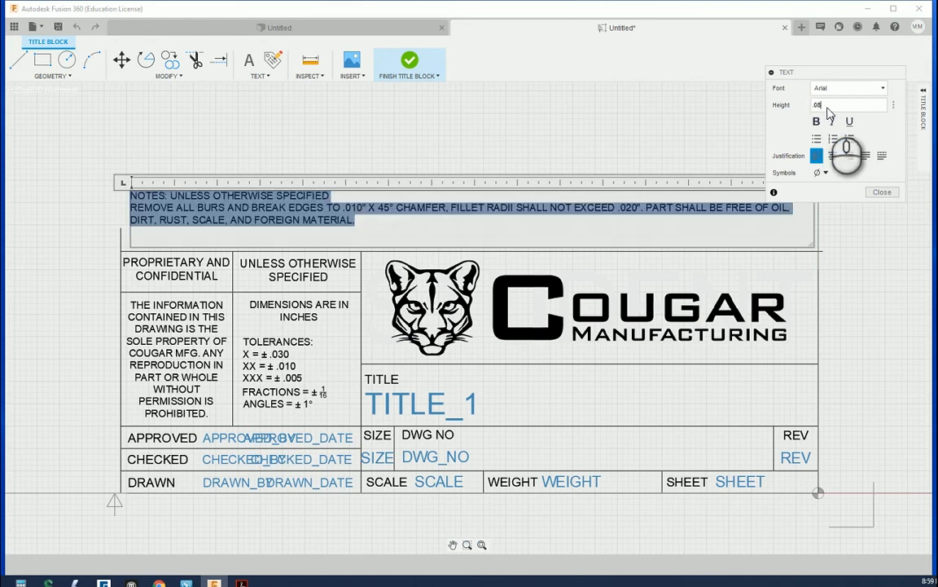
left_click(833, 156)
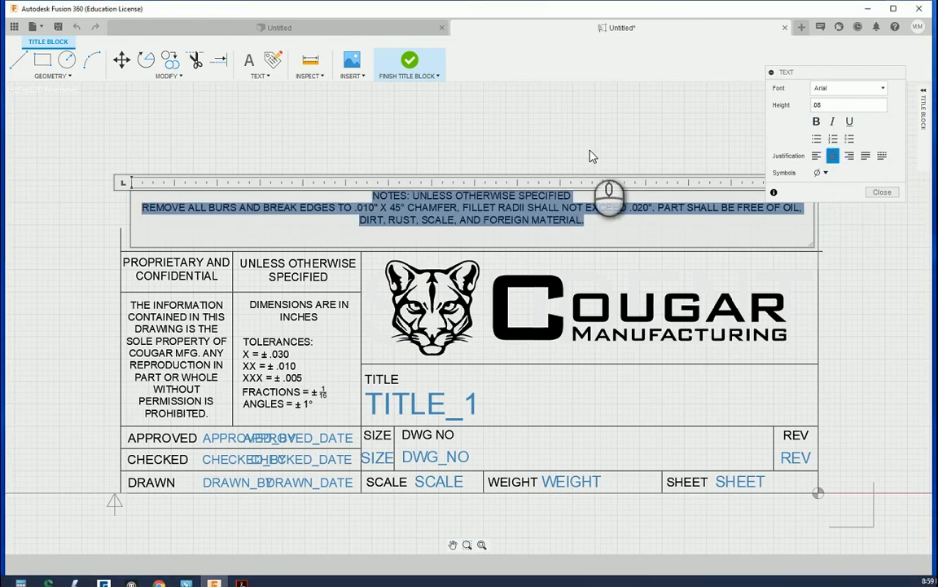
left_click(494, 136)
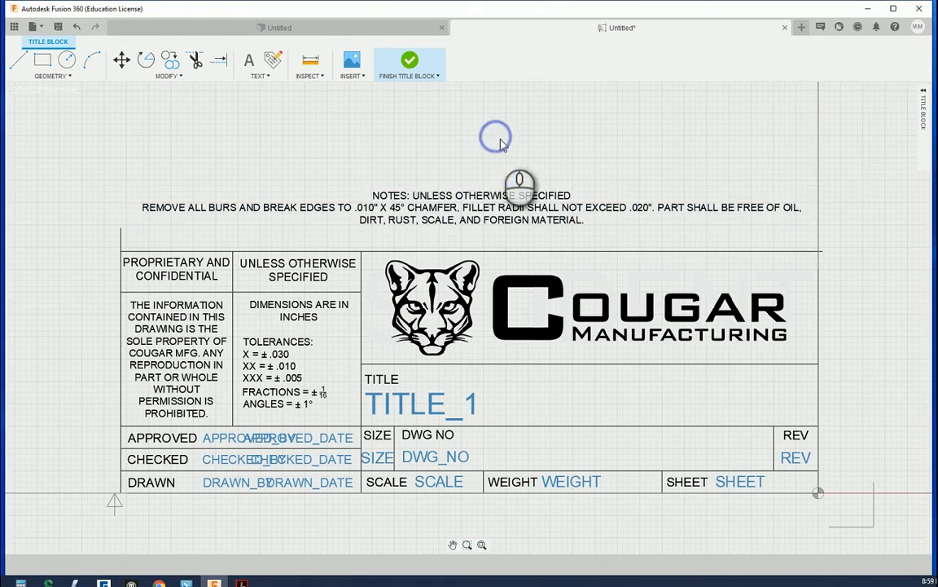
- Move the general note down close to the title block and start a new line at "PART SHALL BE FREE OF OIL"
left_click(408, 208)
left_click(459, 208)
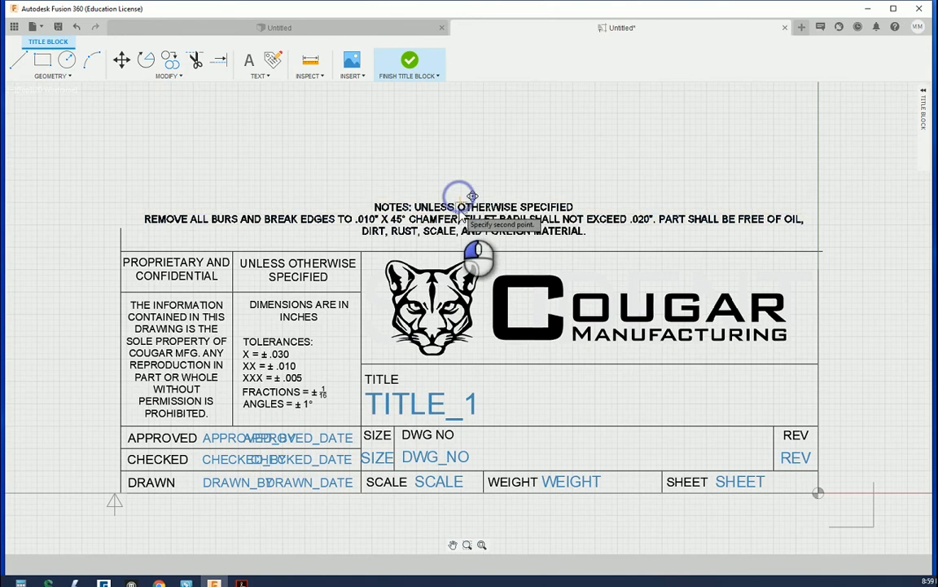
mouse_move(459, 211)
left_mouse_down()
mouse_move(468, 224)
mouse_move(461, 220)
left_mouse_up()
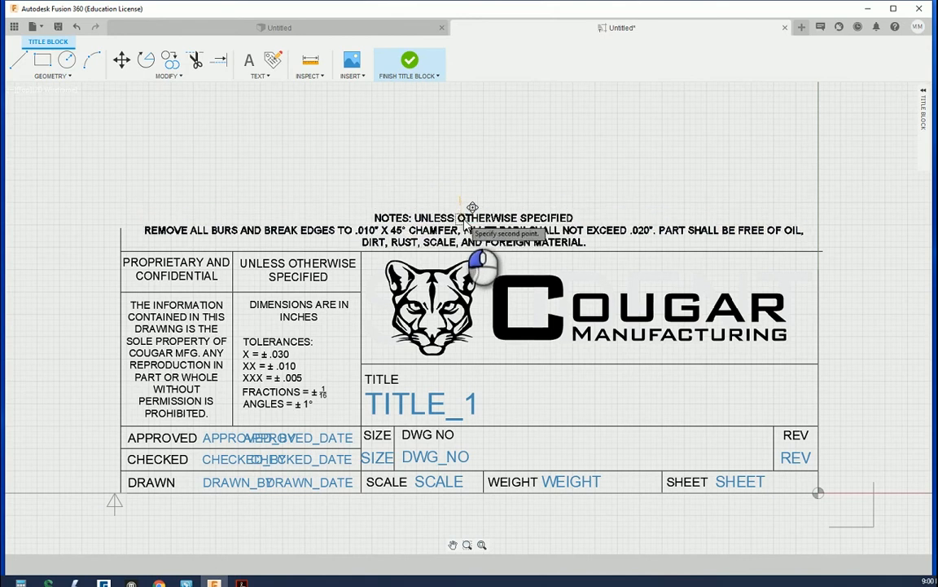
double_click(664, 234)
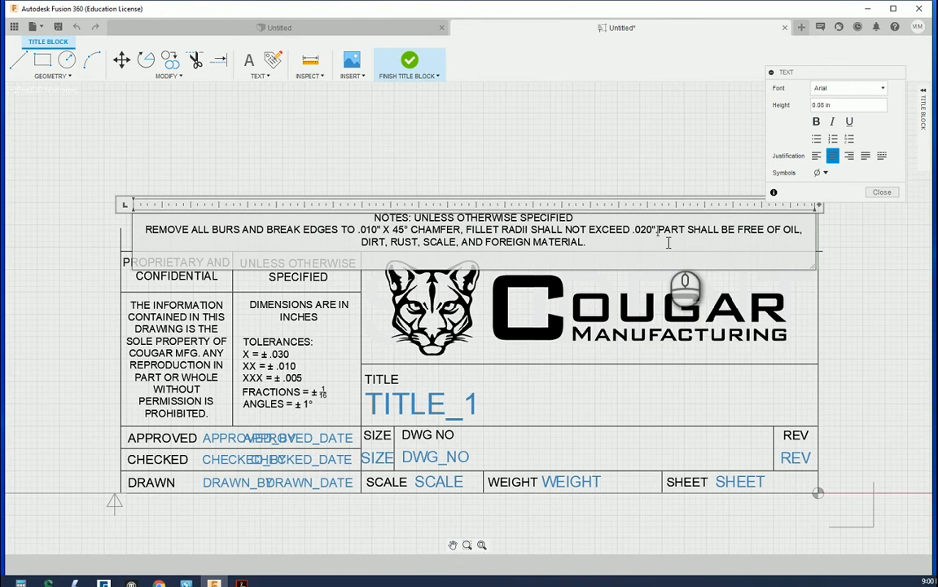
key("Return")
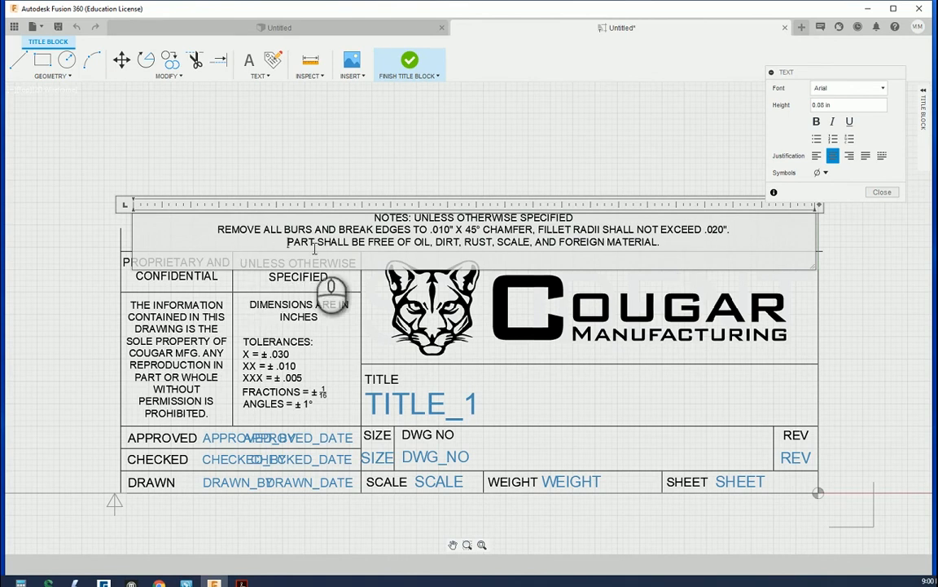
left_click(880, 193)
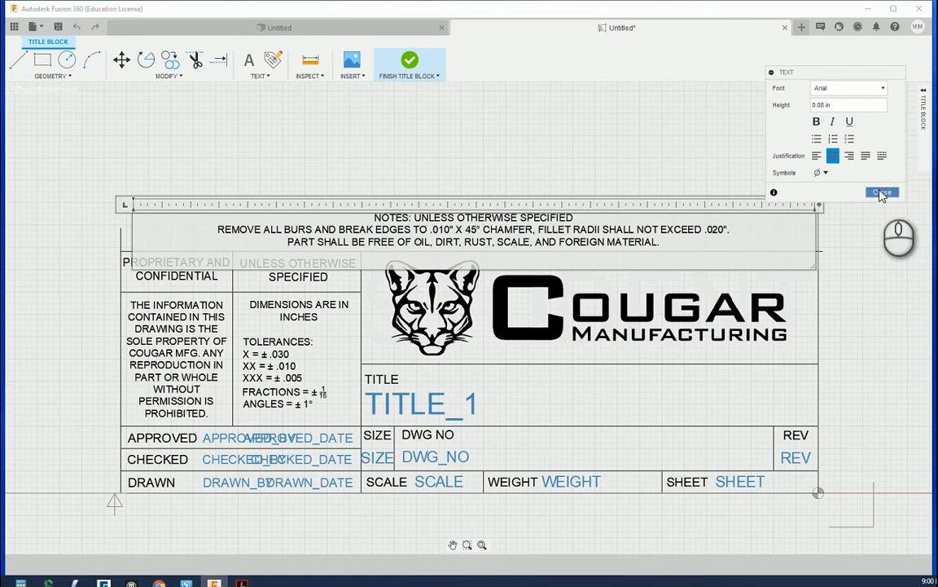
- Nudge the general note into place above the title block and resize its text box to fit between the block's side borders
left_click(241, 231)
left_click(237, 235)
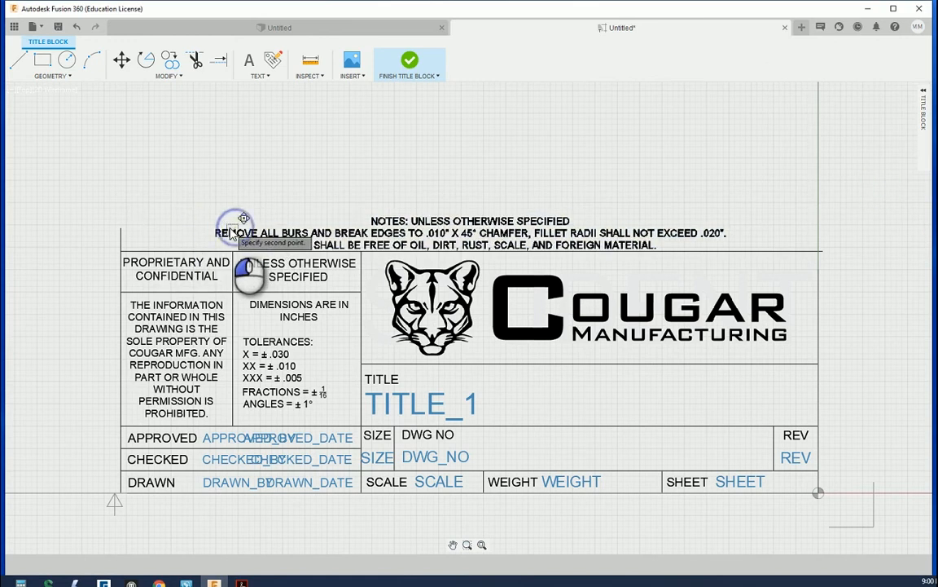
left_click(231, 233)
double_click(558, 219)
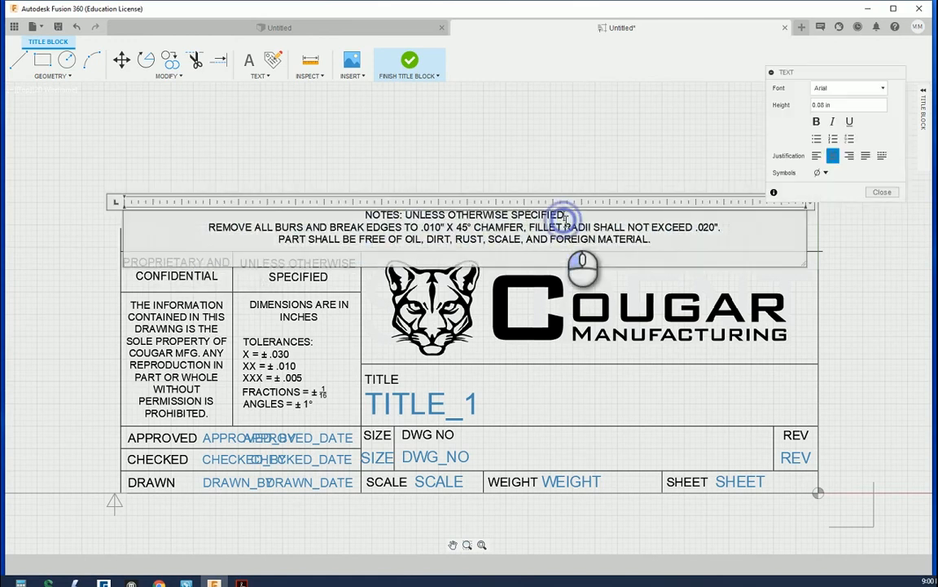
left_click_drag(806, 264, 810, 250)
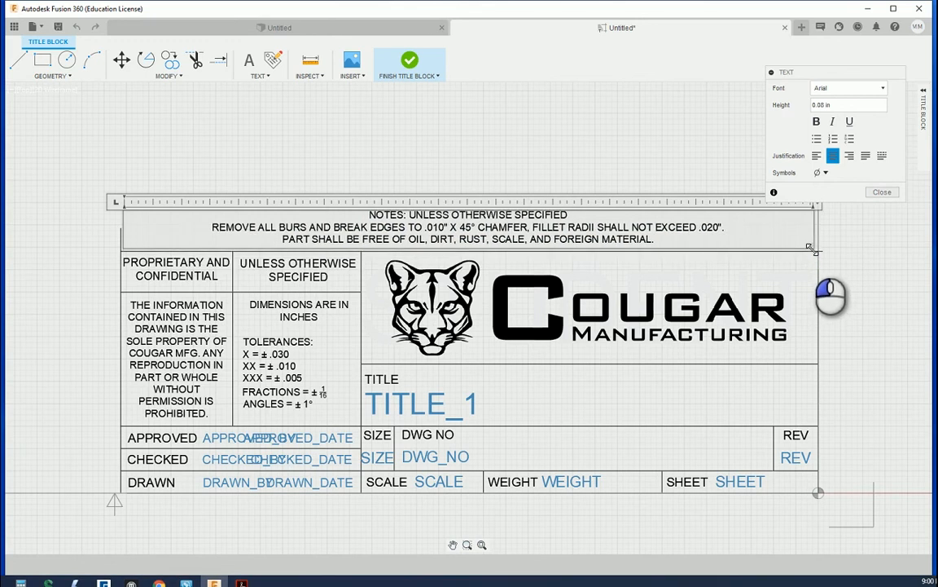
left_click(882, 192)
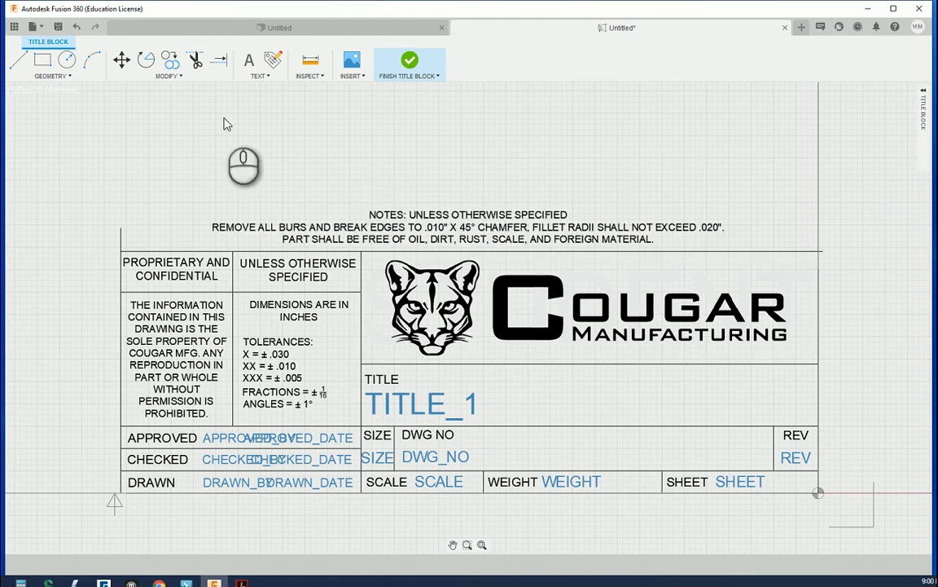
- Draw a horizontal line above the general note, extending past both sides of the title block, and lower it to just above the text
left_click(18, 61)
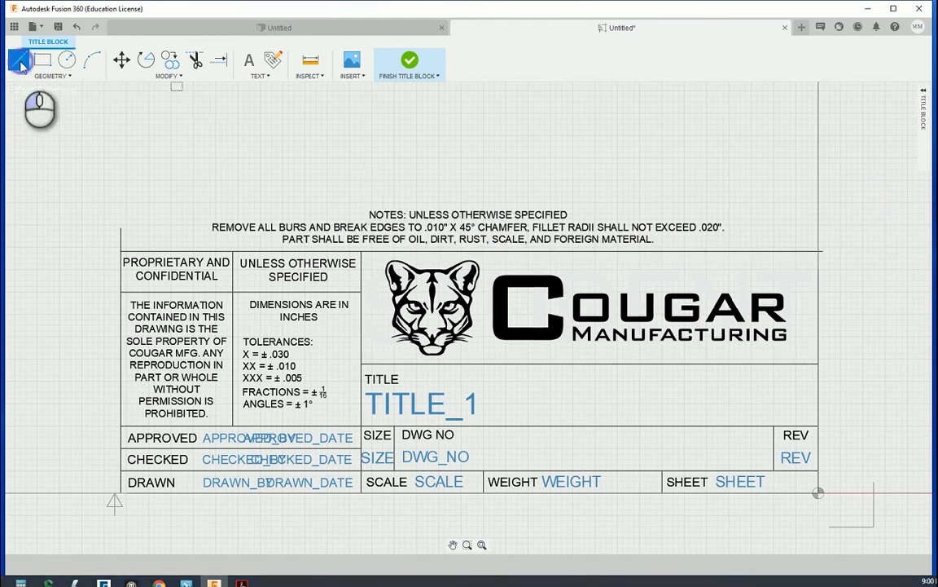
left_click(115, 179)
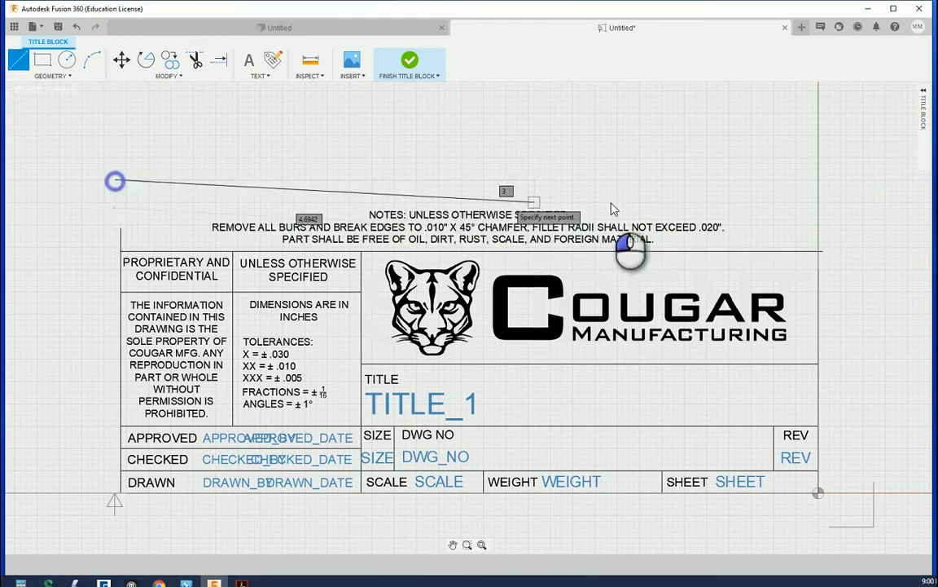
left_click(831, 179)
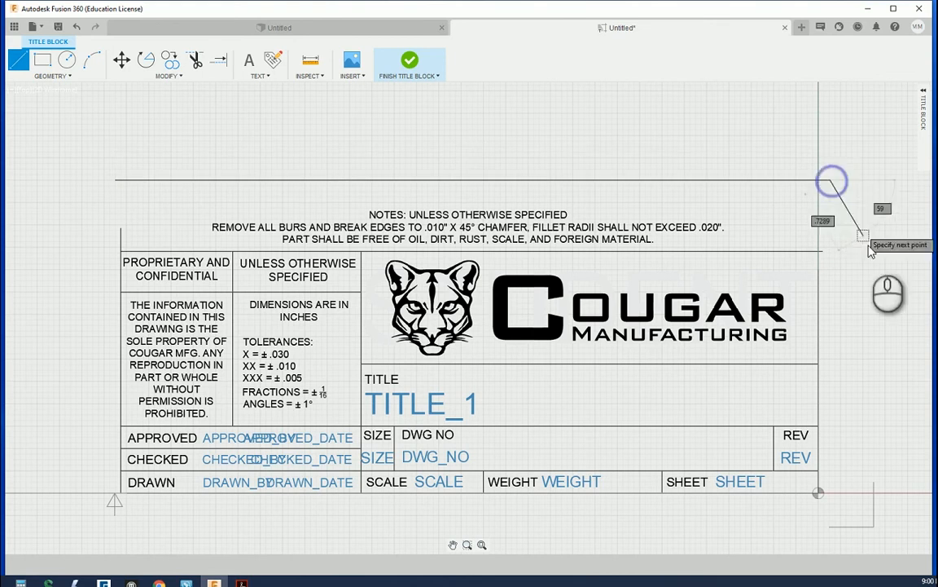
right_click(856, 229)
left_click(857, 228)
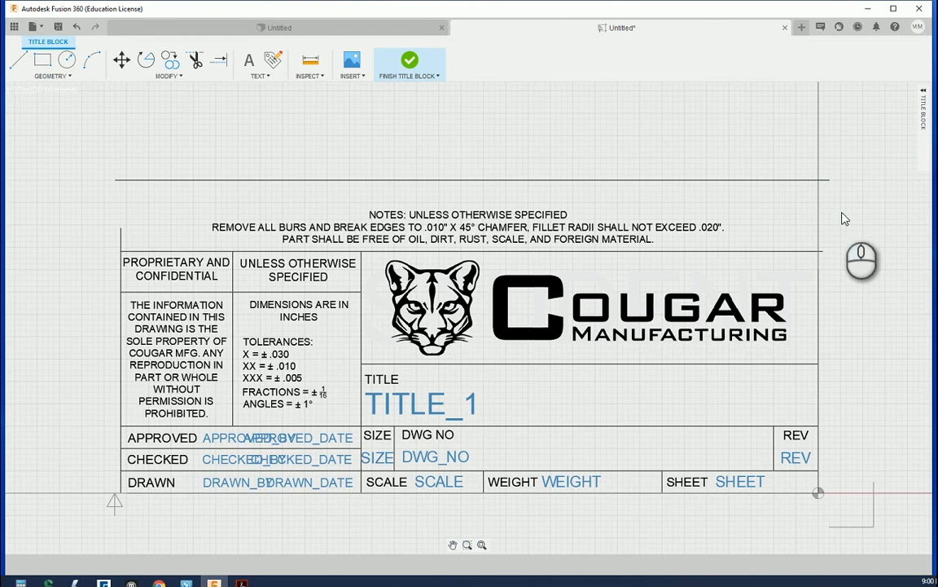
left_click_drag(517, 181, 518, 202)
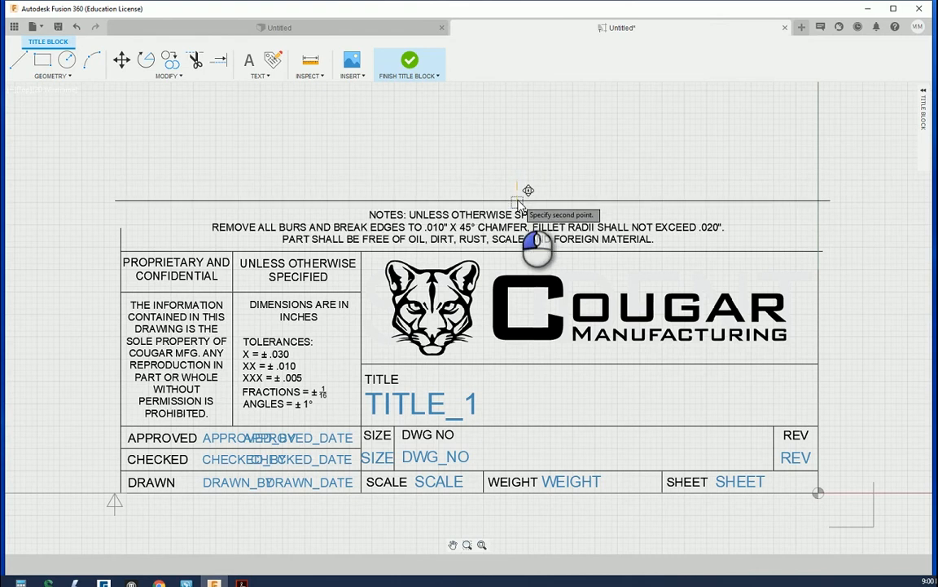
- Stretch the title block's left vertical border line upward past the new horizontal line above the notes
left_click(122, 229)
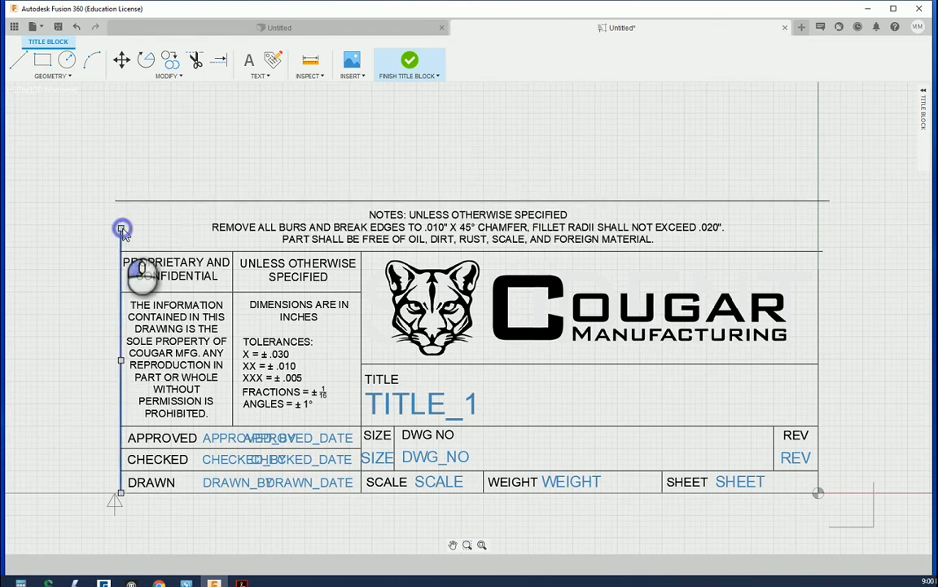
left_click(119, 229)
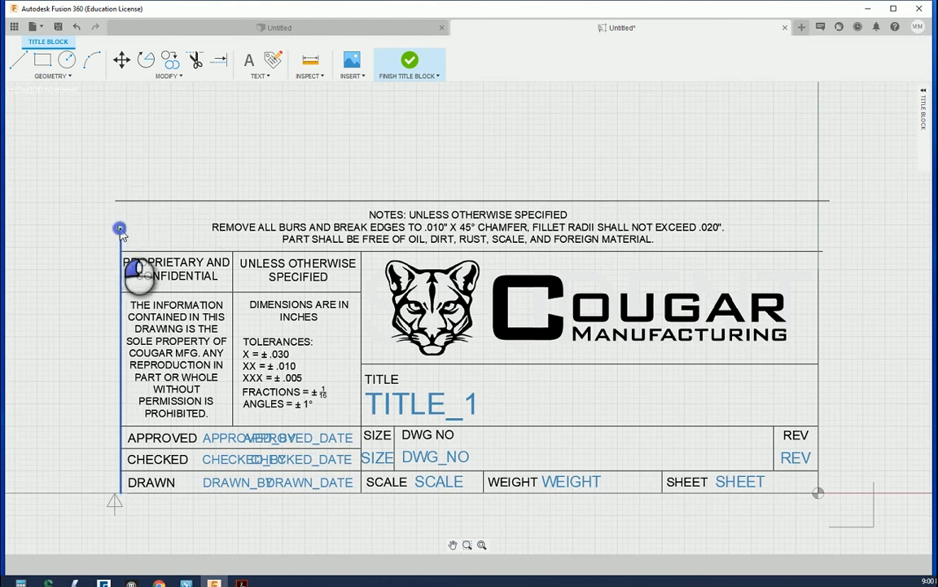
left_click_drag(120, 228, 186, 167)
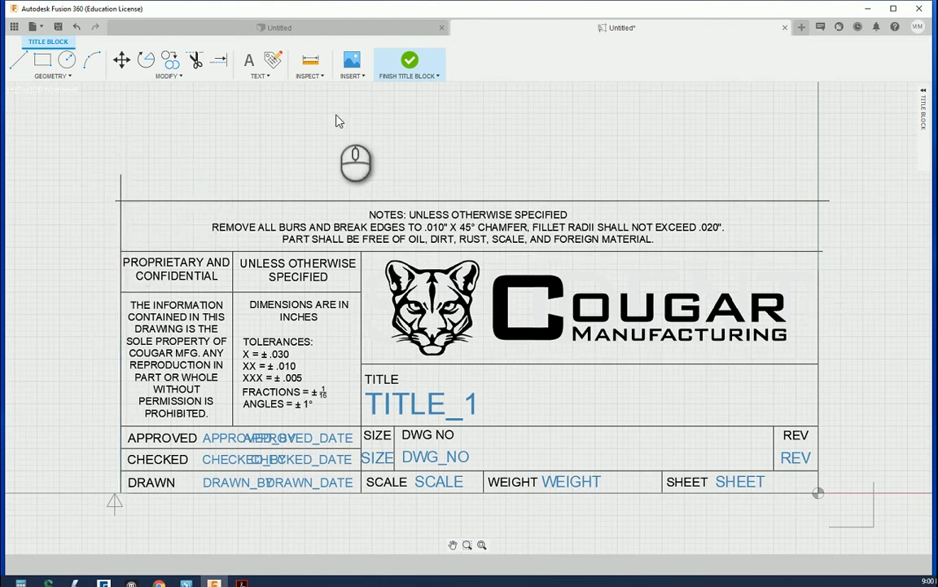
- Trim the overhanging line ends at both upper corners of the notes box and at the right end of the line below the notes
left_click(196, 59)
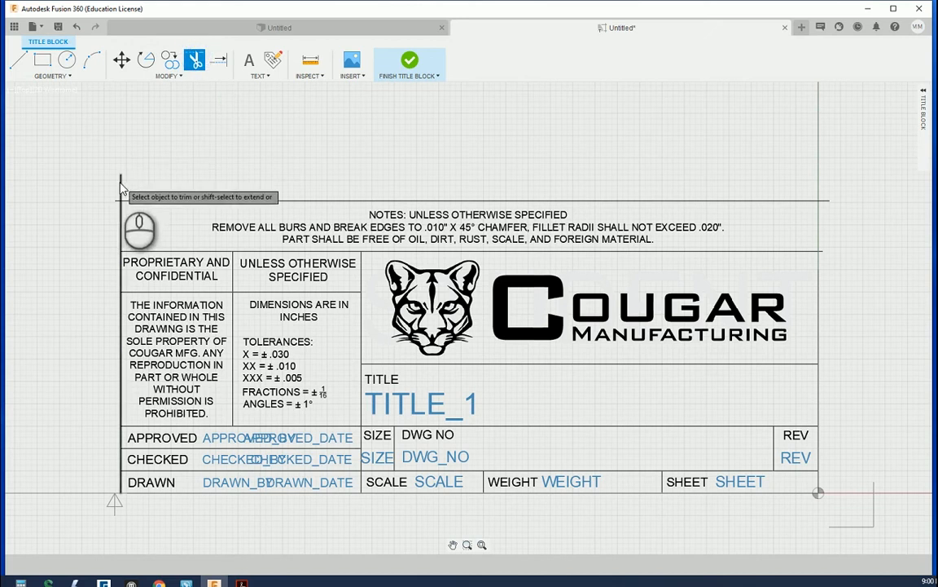
left_click(121, 184)
left_click(116, 200)
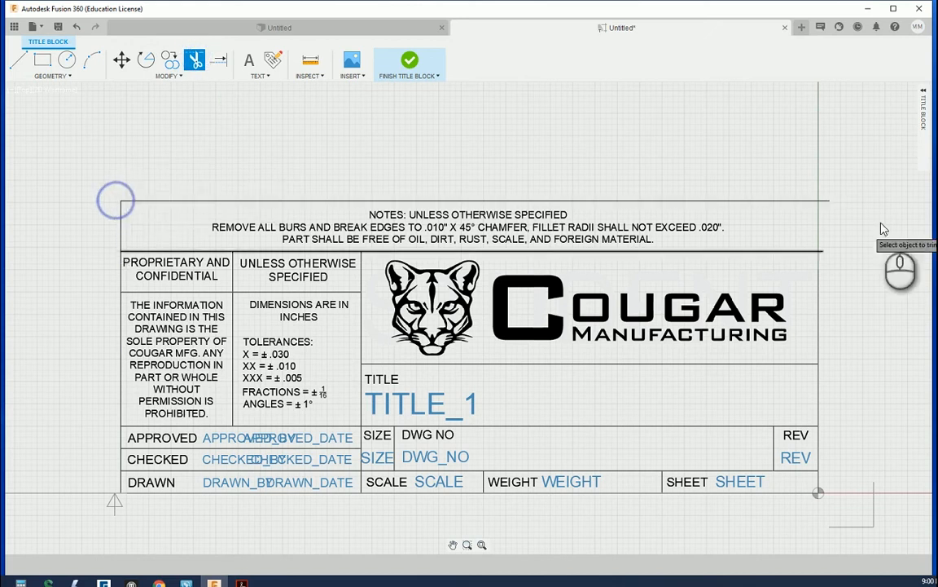
left_click(824, 202)
left_click(823, 251)
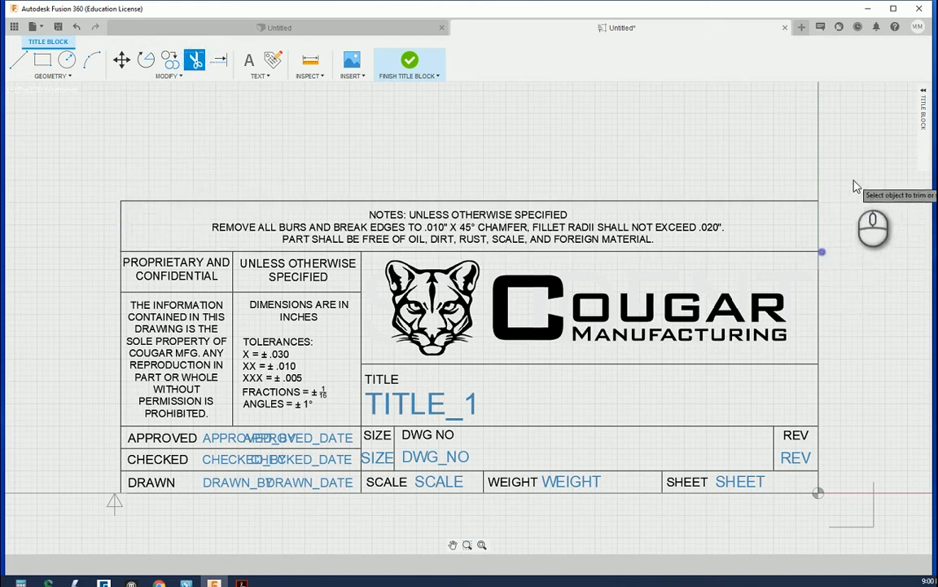
- Finish the title block and inspect it up close on the drawing sheet
left_click(411, 65)
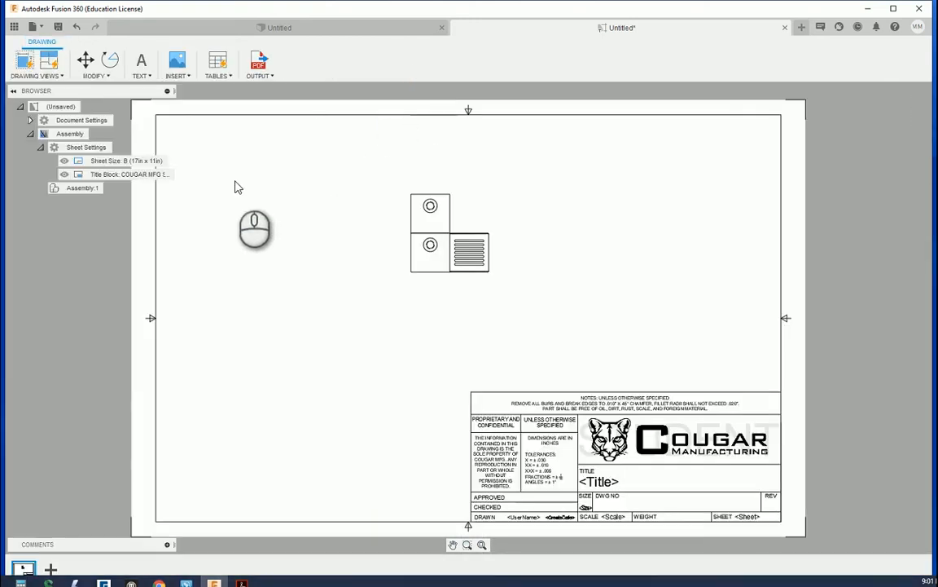
scroll(457, 378, "down", 2)
scroll(572, 392, "up", 6)
scroll(572, 391, "up", 2)
scroll(503, 304, "down", 1)
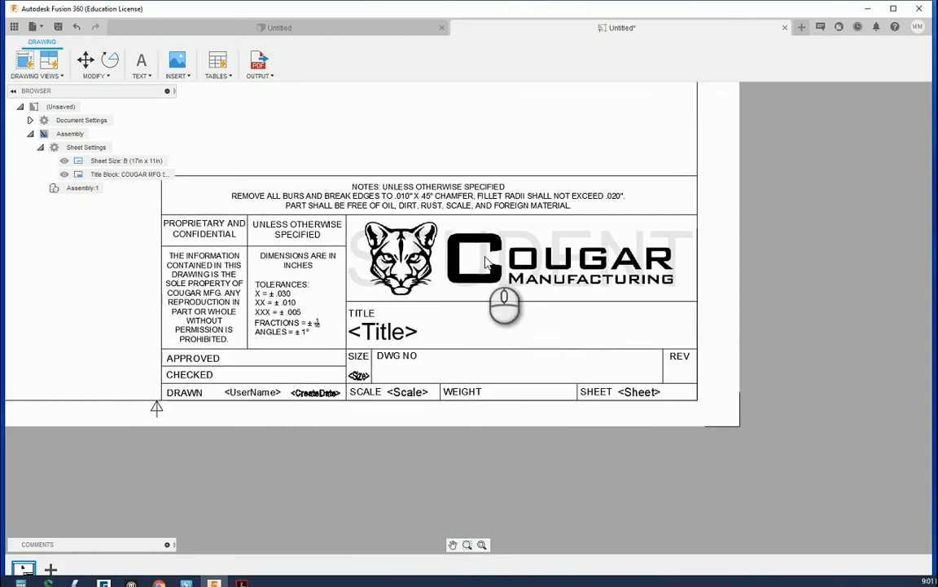
scroll(369, 272, "up", 2)
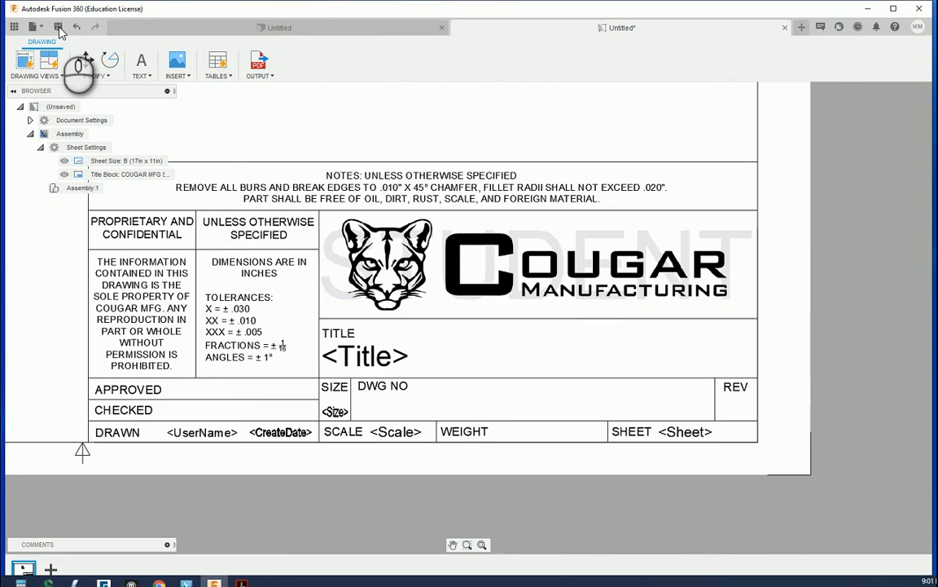
- Save the drawing as "COUGAR MFG STUDENT" in the Templates project
left_click(58, 27)
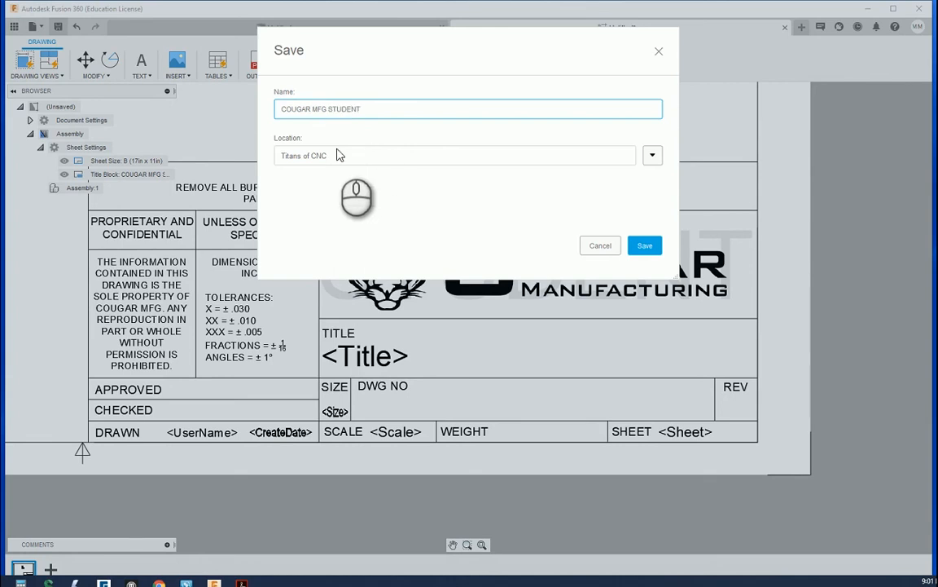
left_click(652, 157)
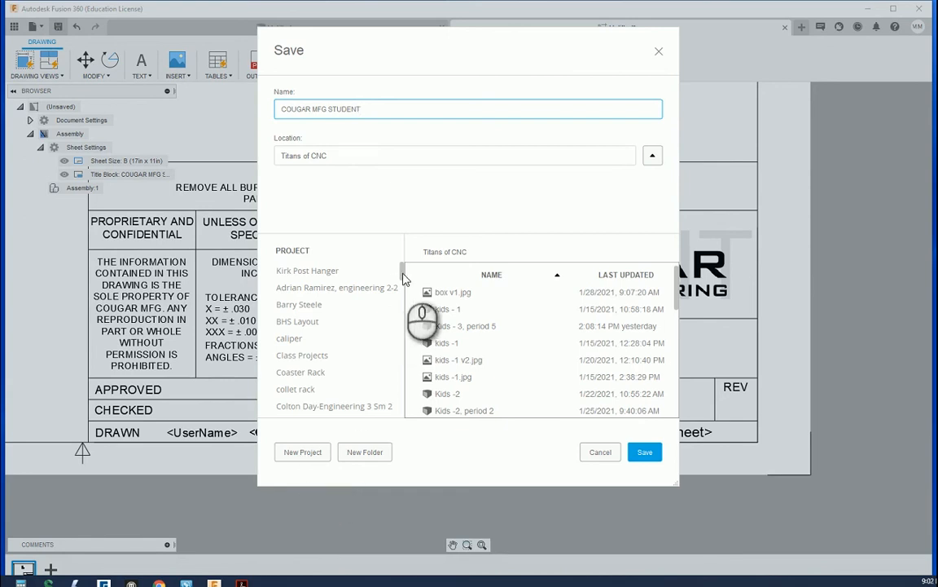
left_click_drag(401, 280, 406, 391)
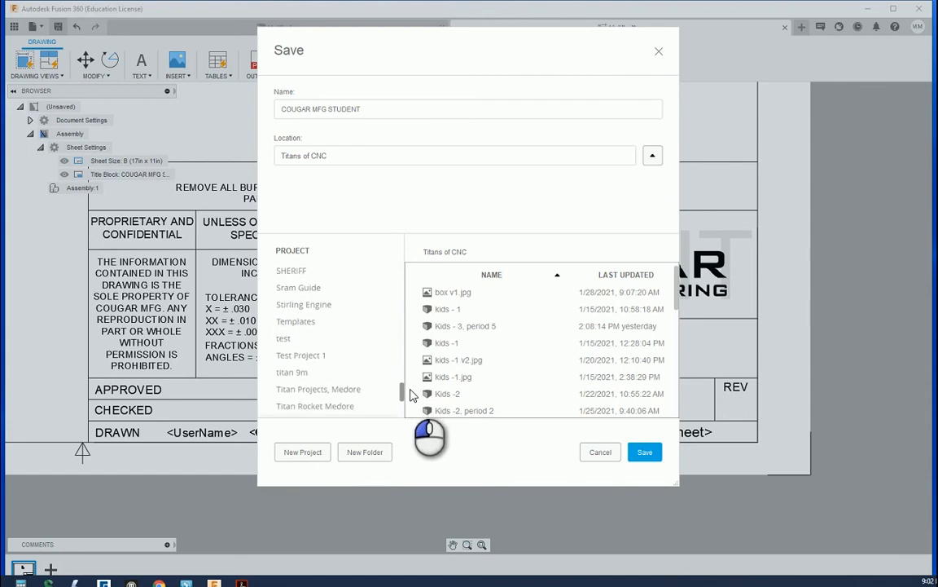
left_click(294, 324)
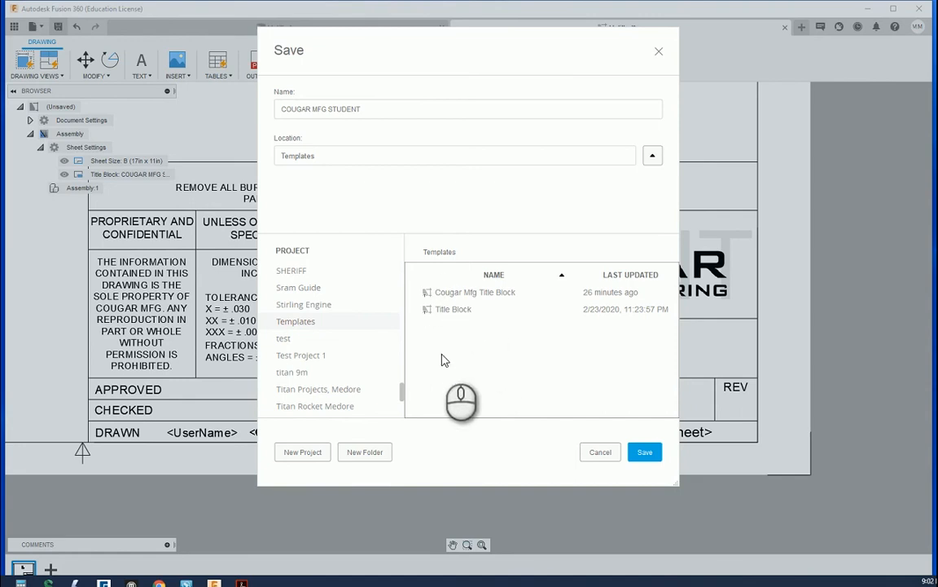
left_click(645, 453)
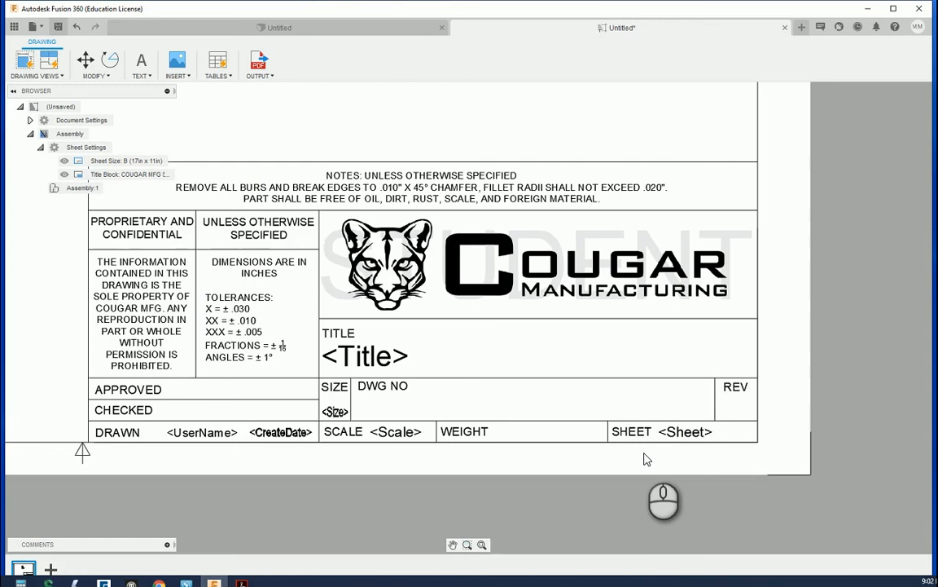